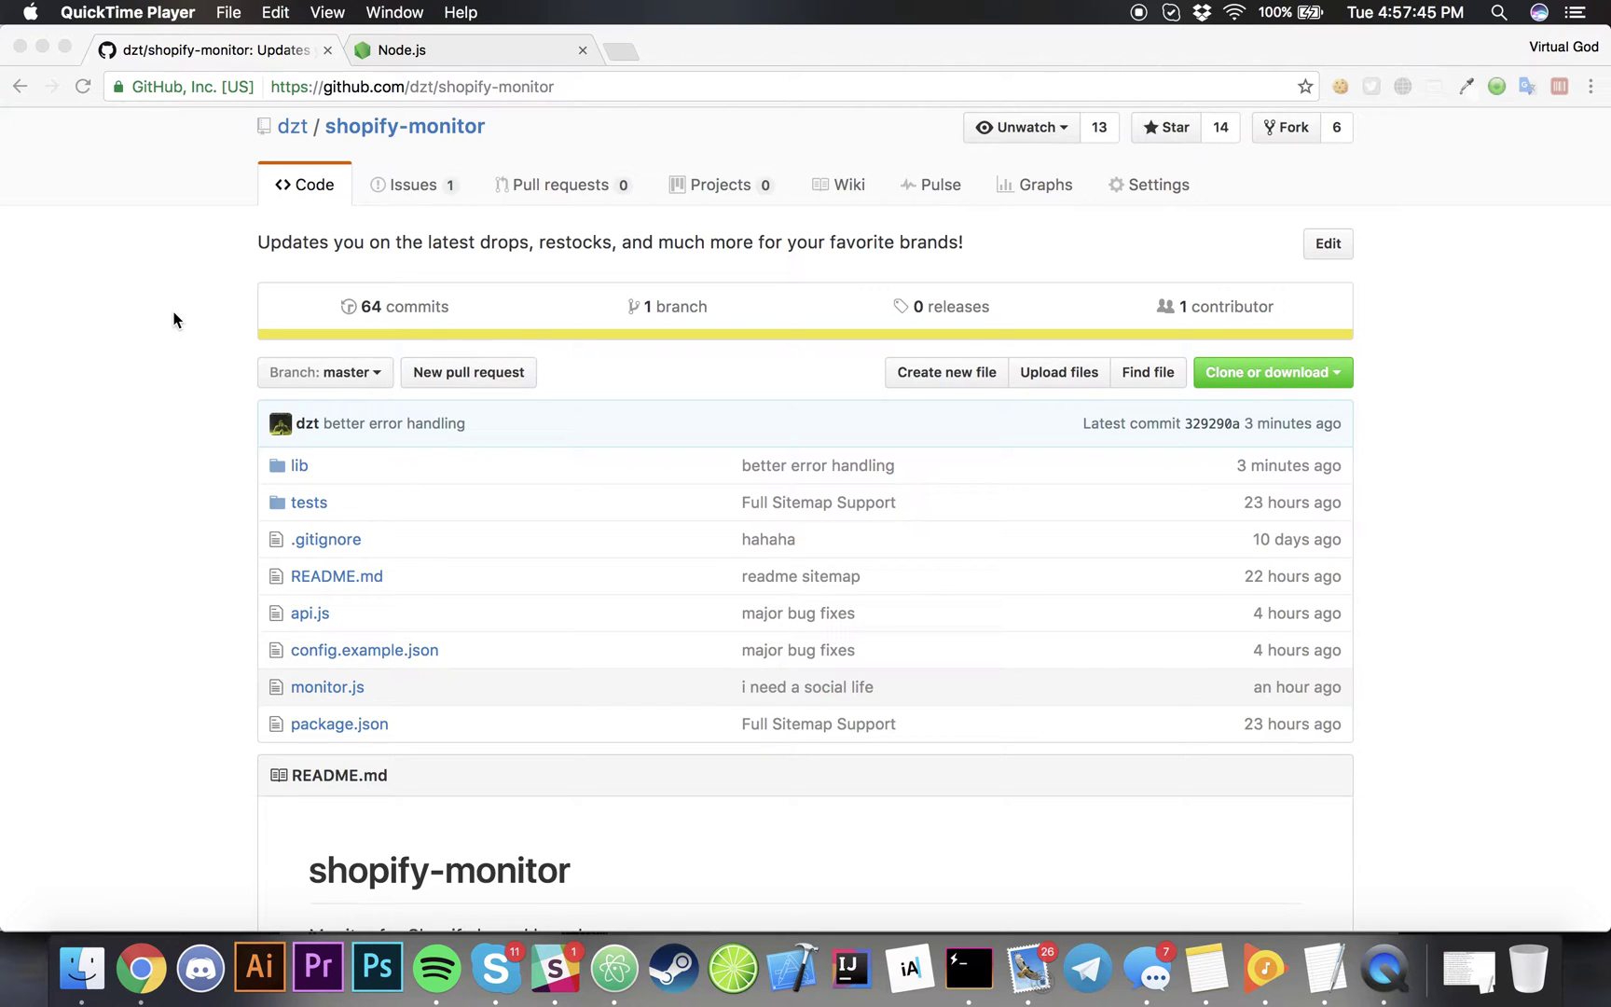
- Skim the README and open the General Configuration Guide, Configuring your monitor, and Slack wiki pages
scroll(174, 319, "up", 2)
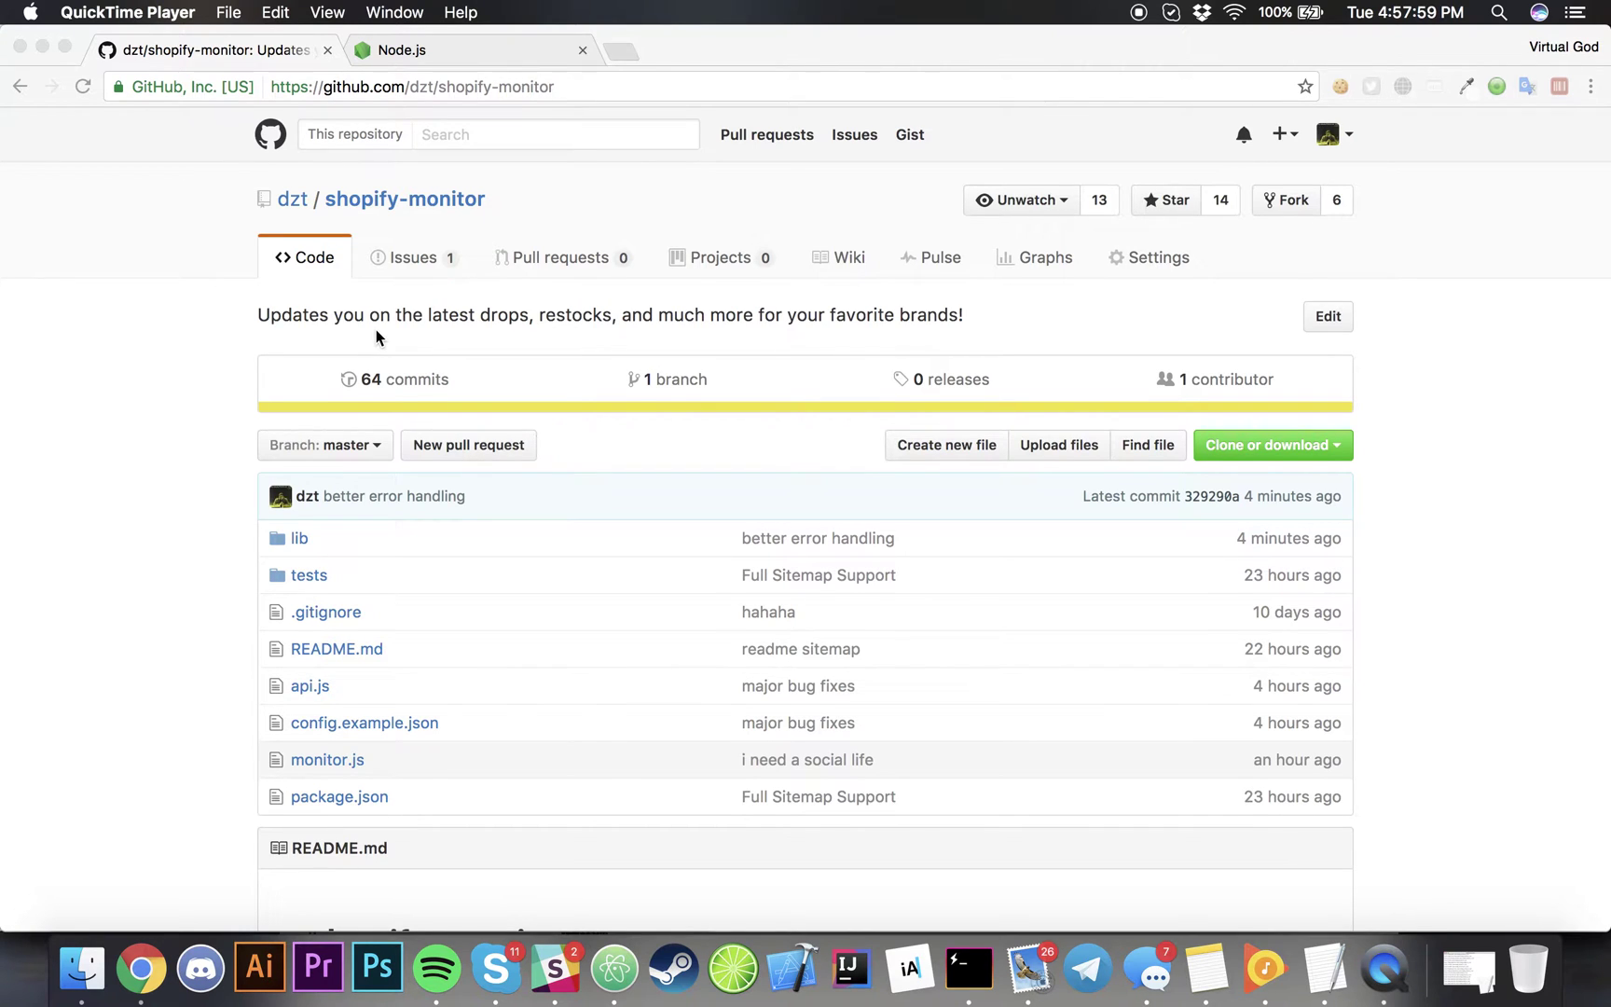
scroll(376, 334, "down", 5)
scroll(20, 913, "down", 13)
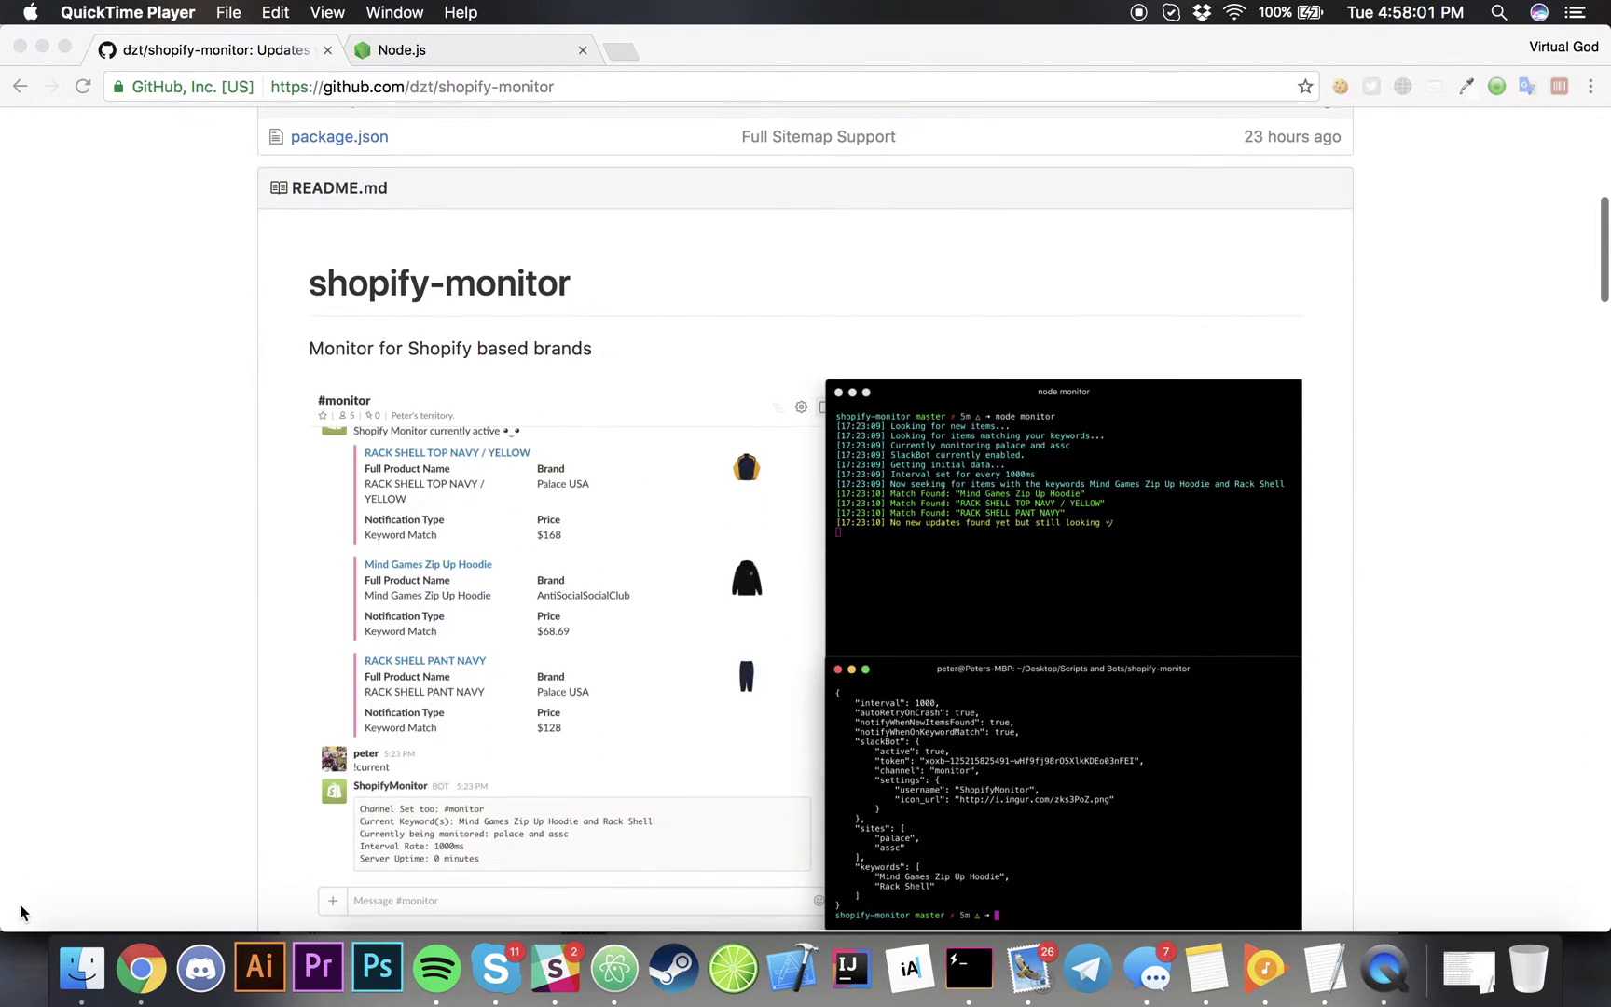
scroll(92, 814, "down", 20)
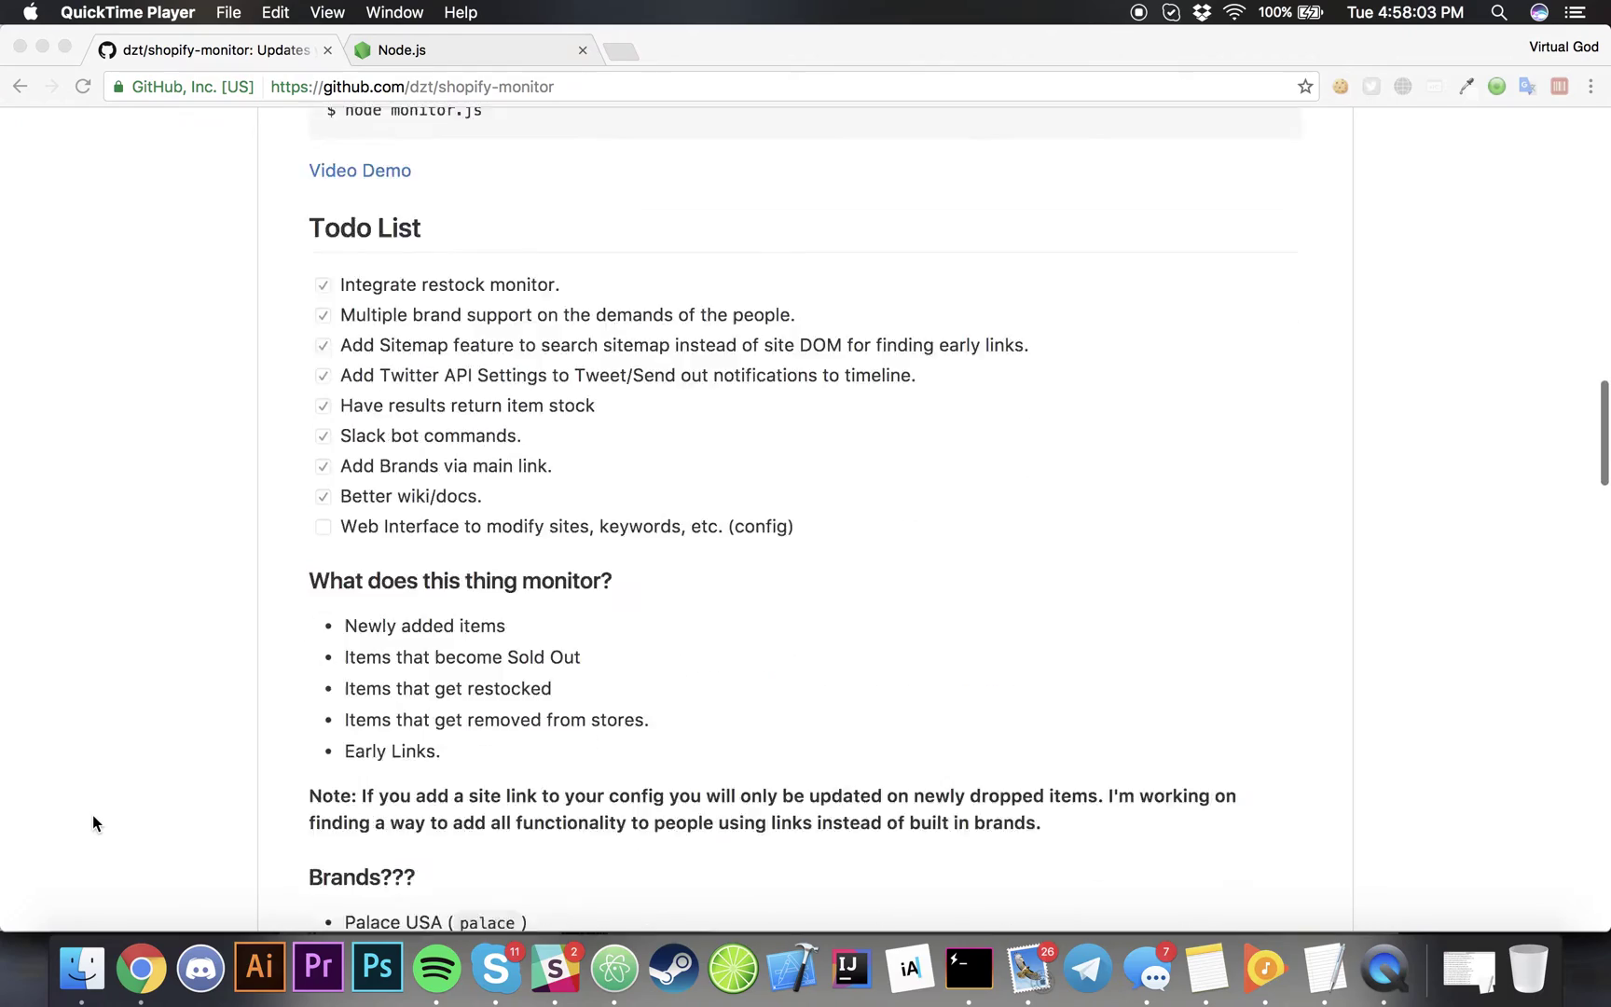
scroll(93, 814, "down", 5)
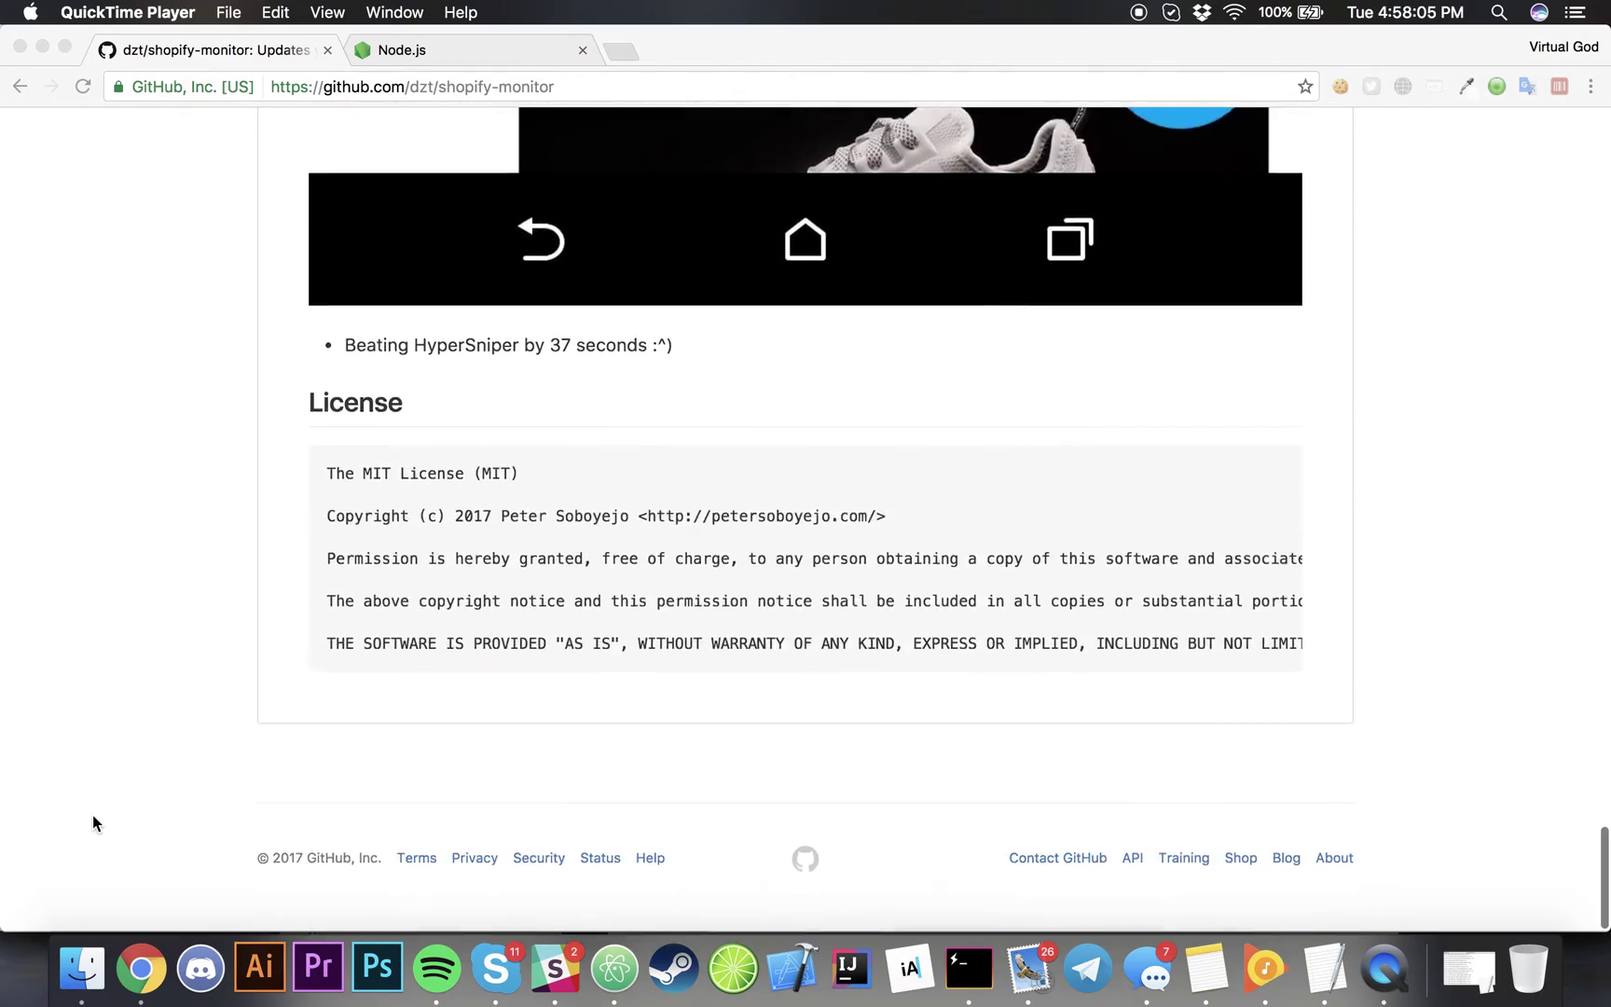
scroll(92, 814, "up", 20)
scroll(92, 814, "up", 12)
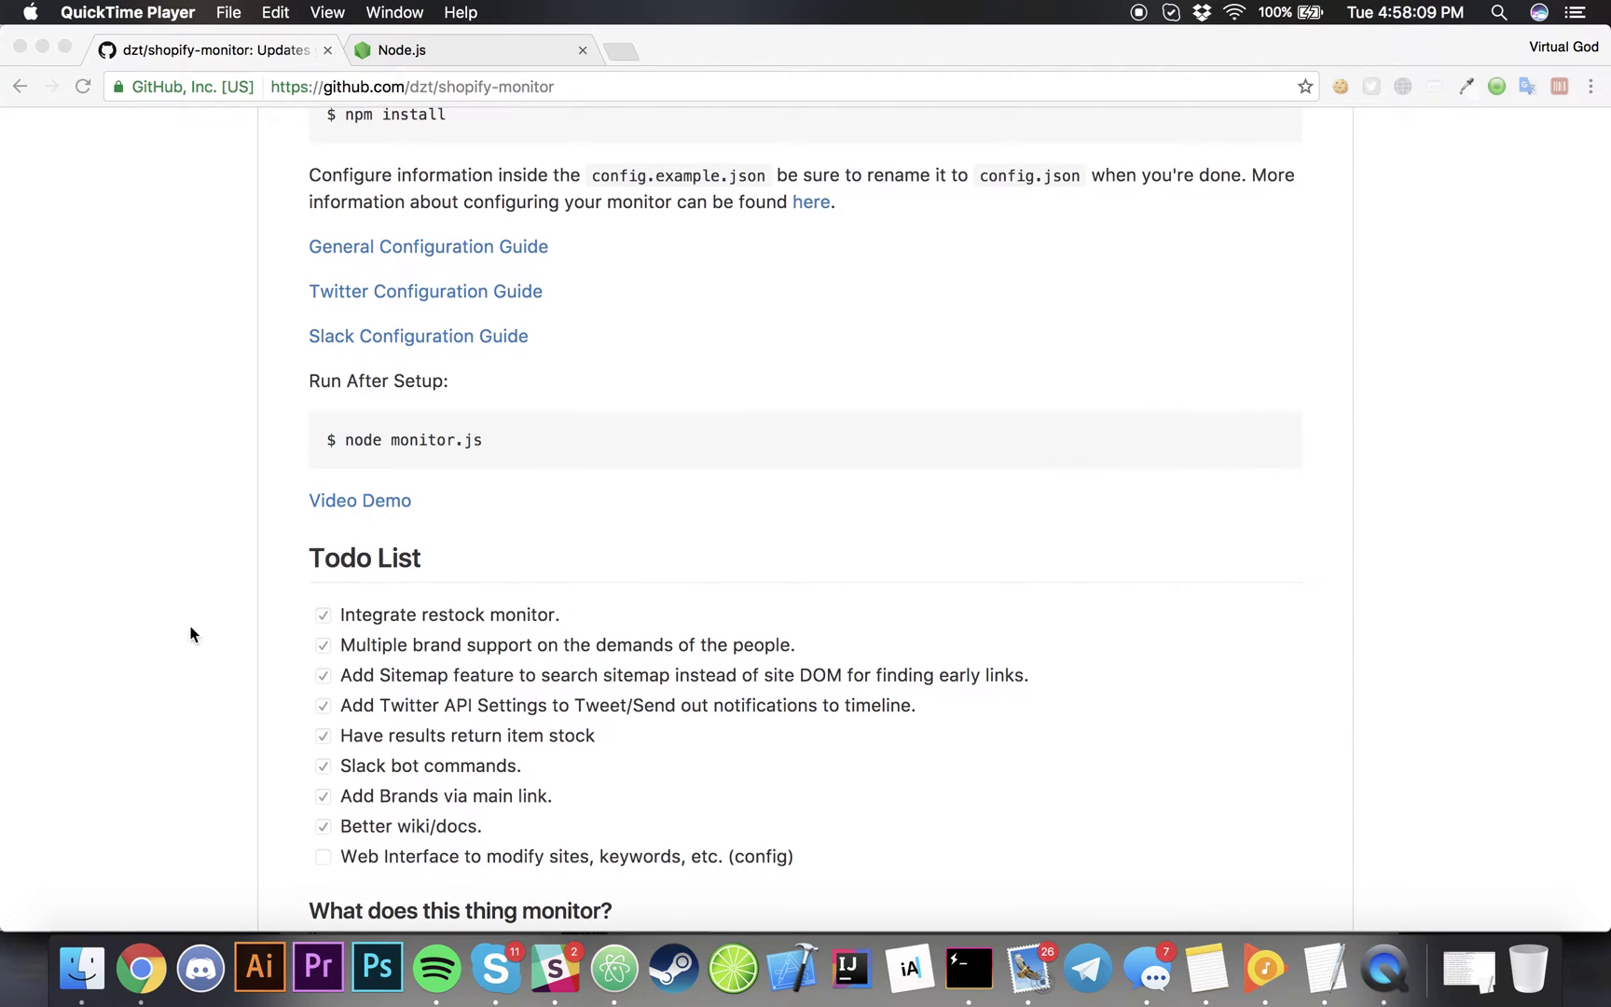
left_click(431, 247)
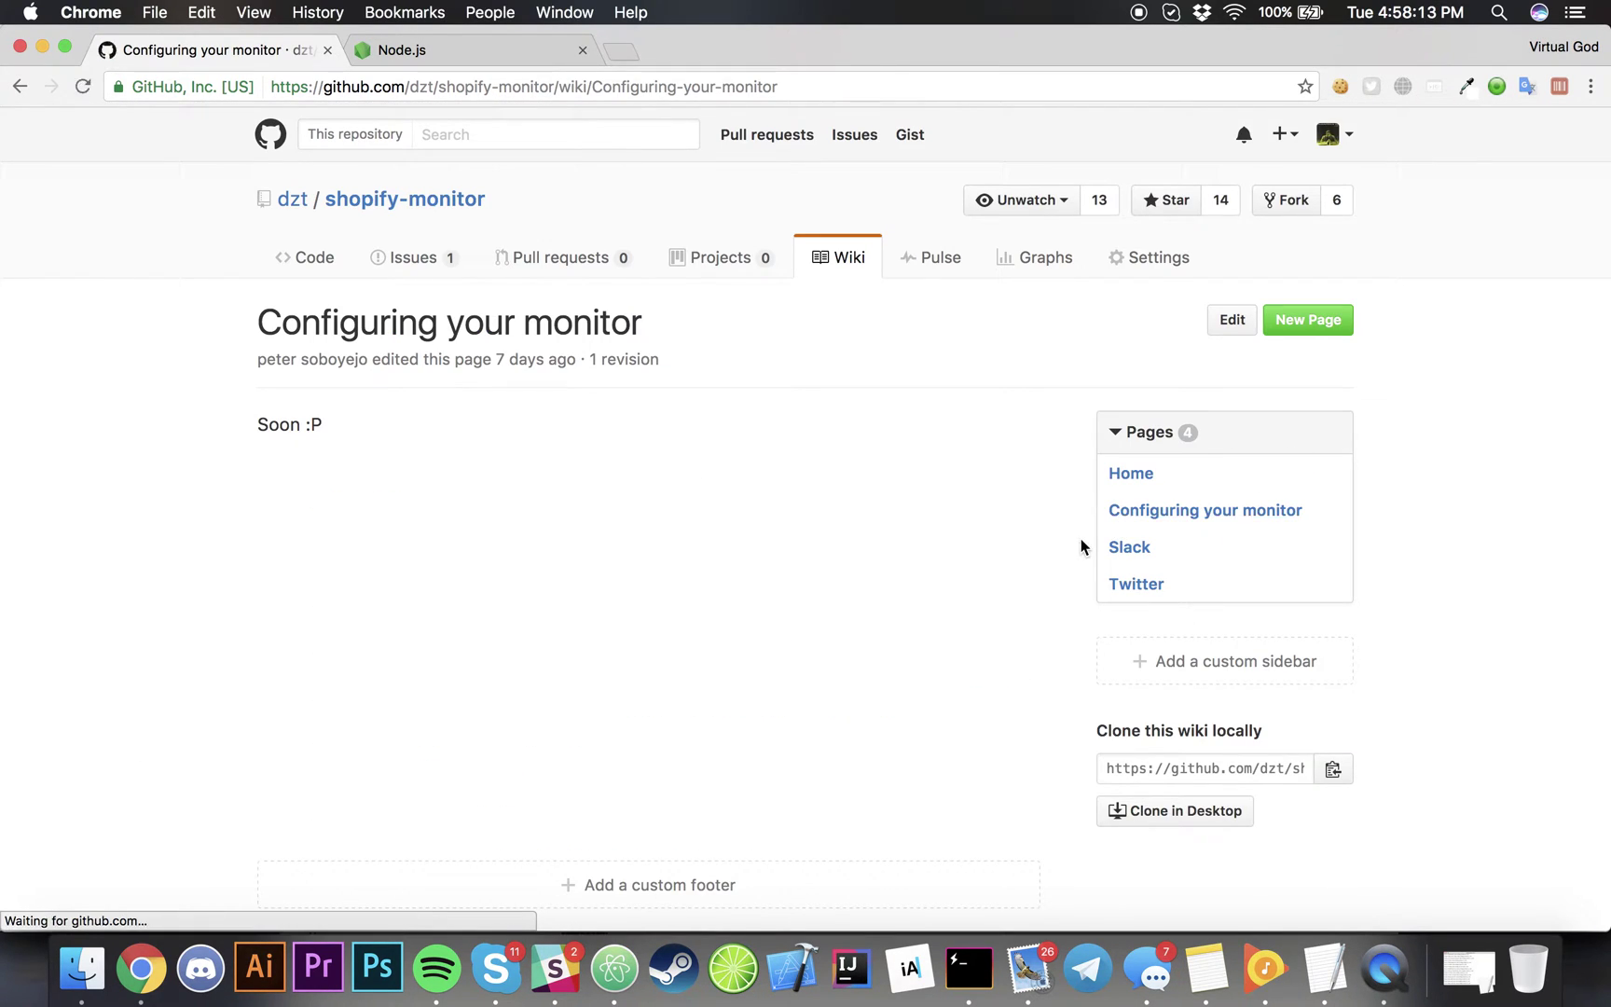
left_click(1119, 510)
left_click(1147, 563)
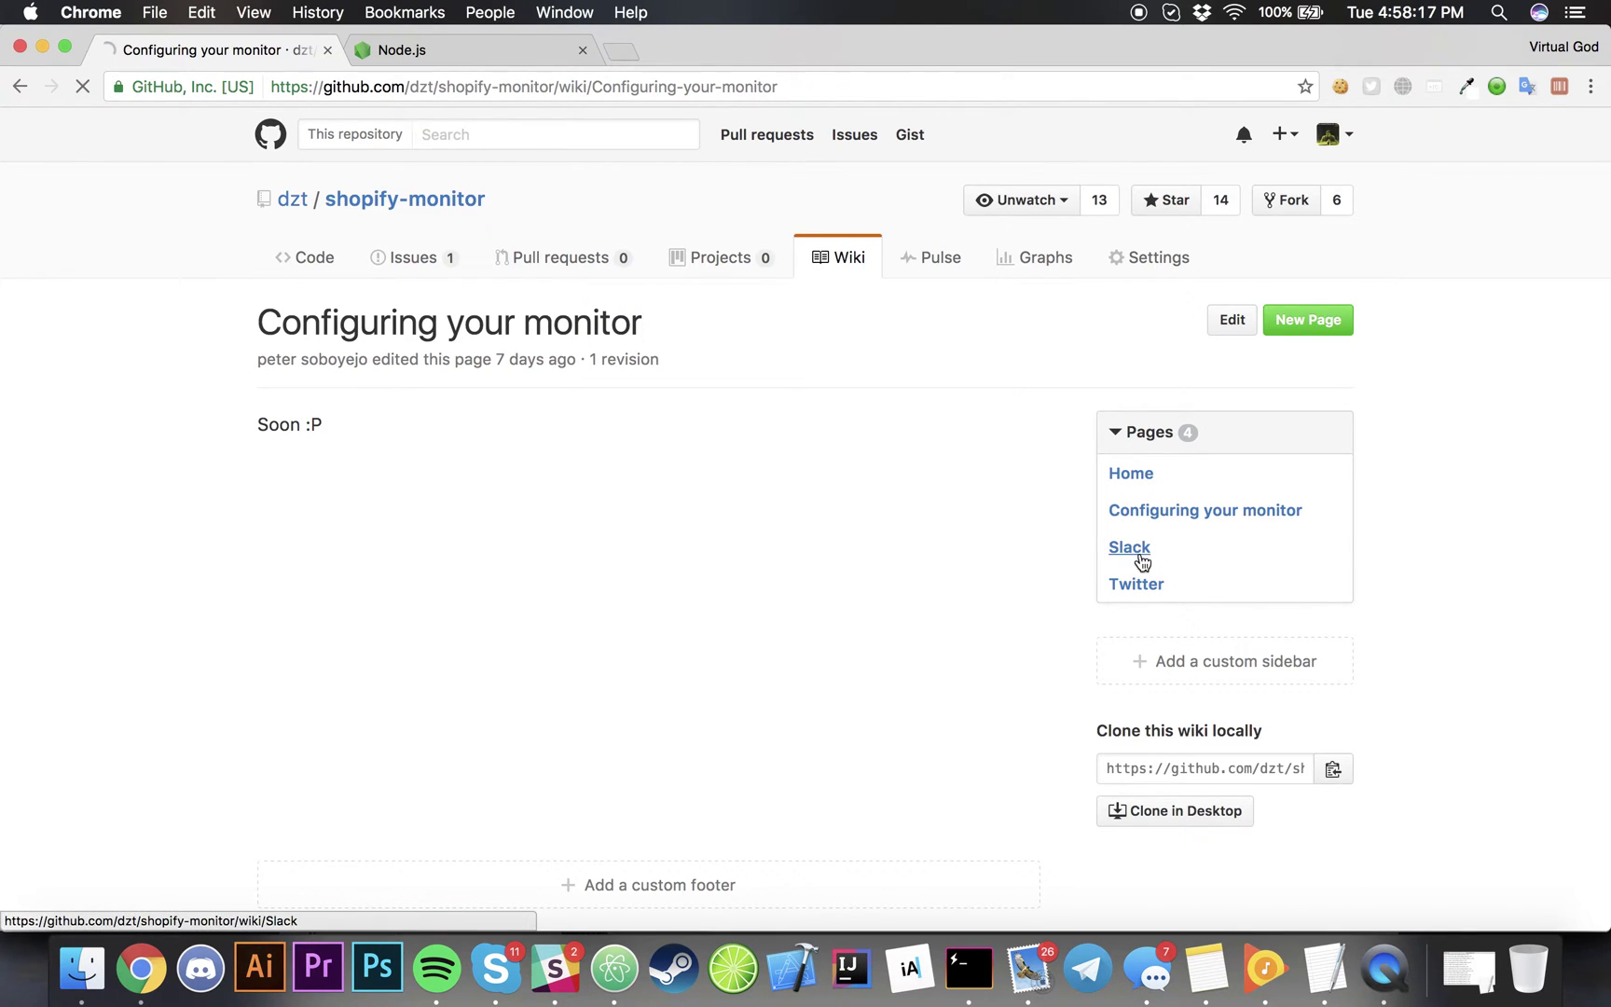
- Read through the Slack wiki page, then open and review the Twitter wiki page
scroll(742, 638, "down", 5)
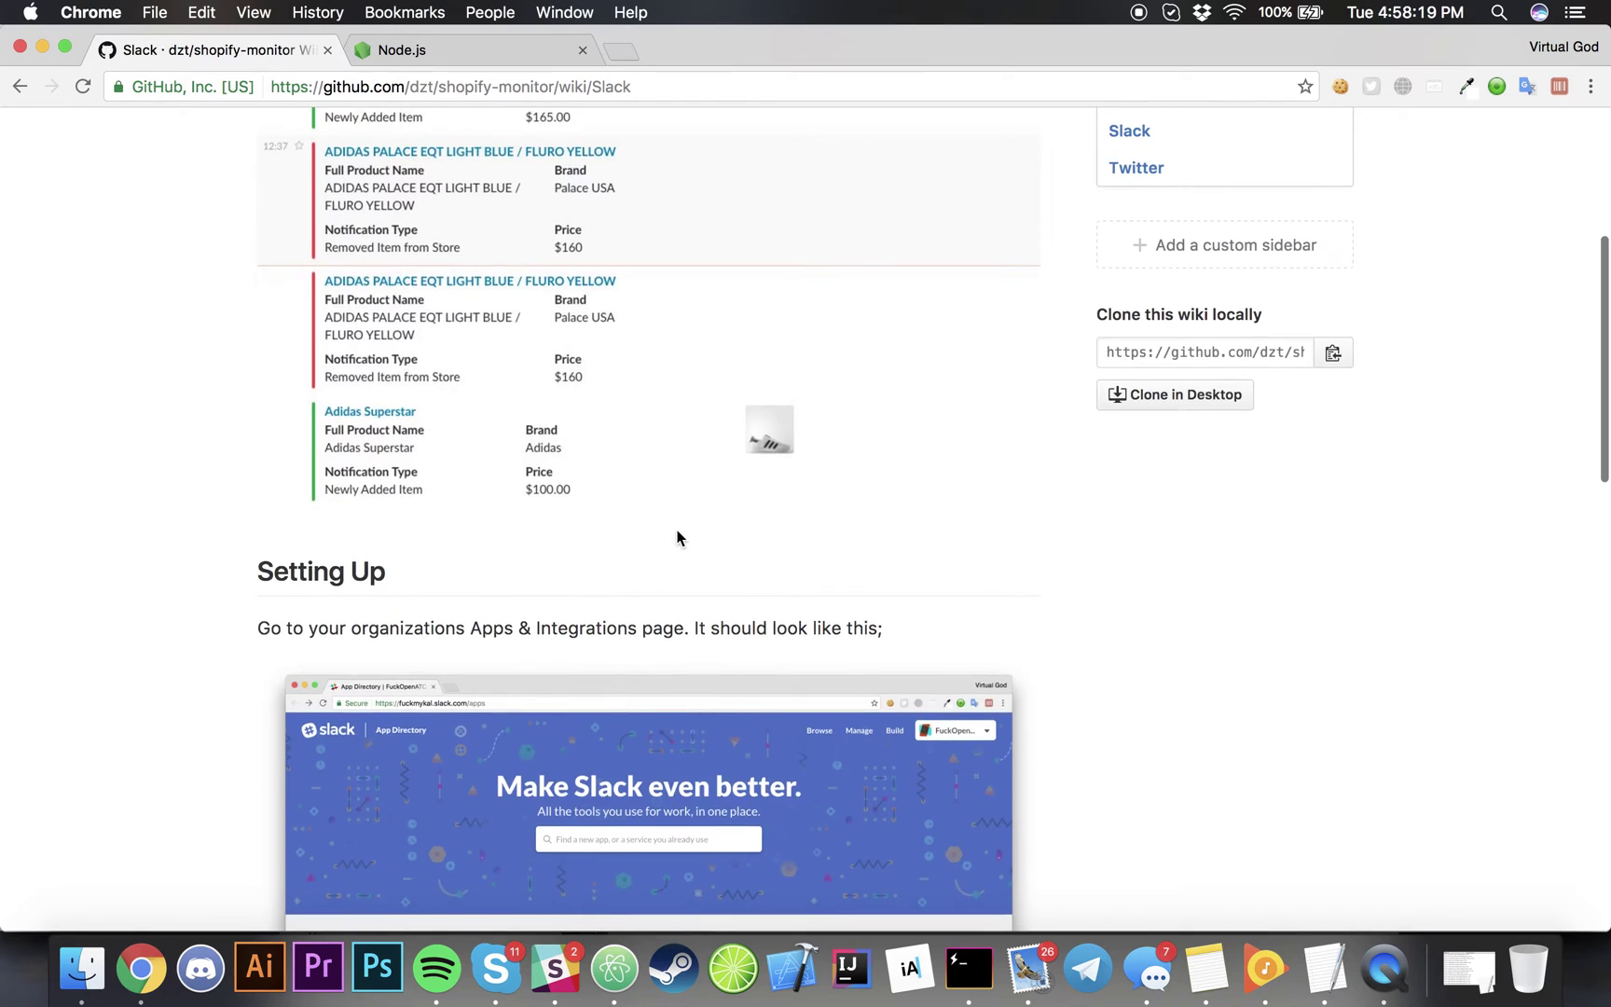
scroll(394, 402, "up", 3)
scroll(317, 427, "down", 15)
scroll(317, 429, "down", 6)
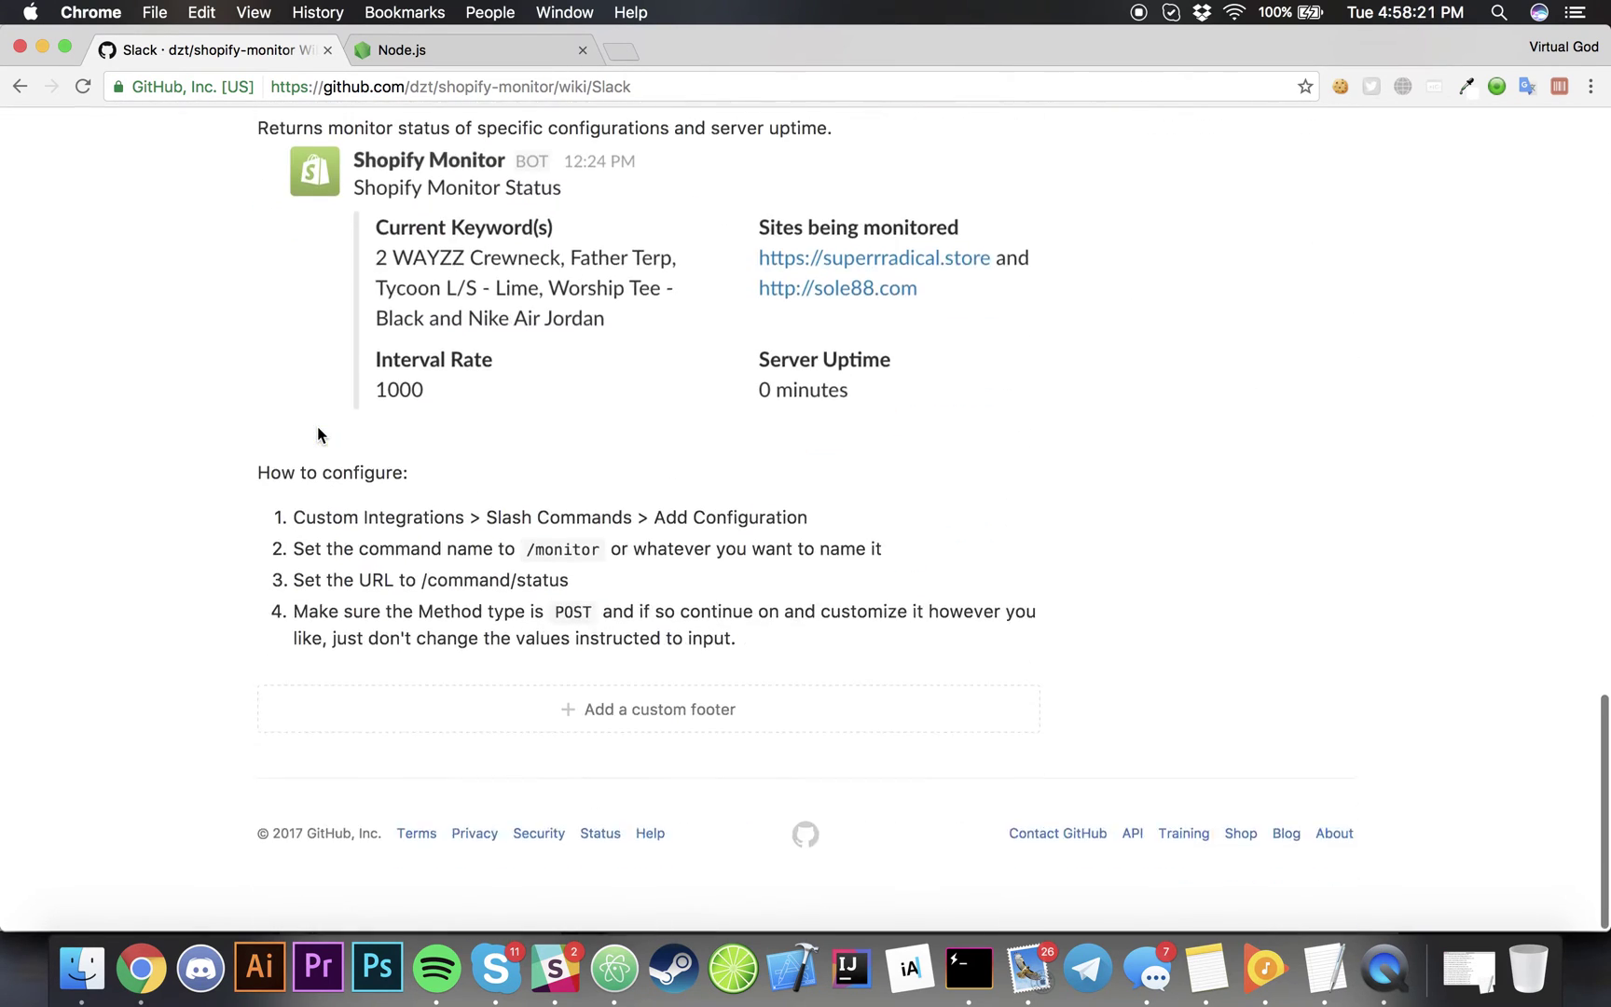
scroll(322, 431, "up", 15)
scroll(994, 340, "up", 5)
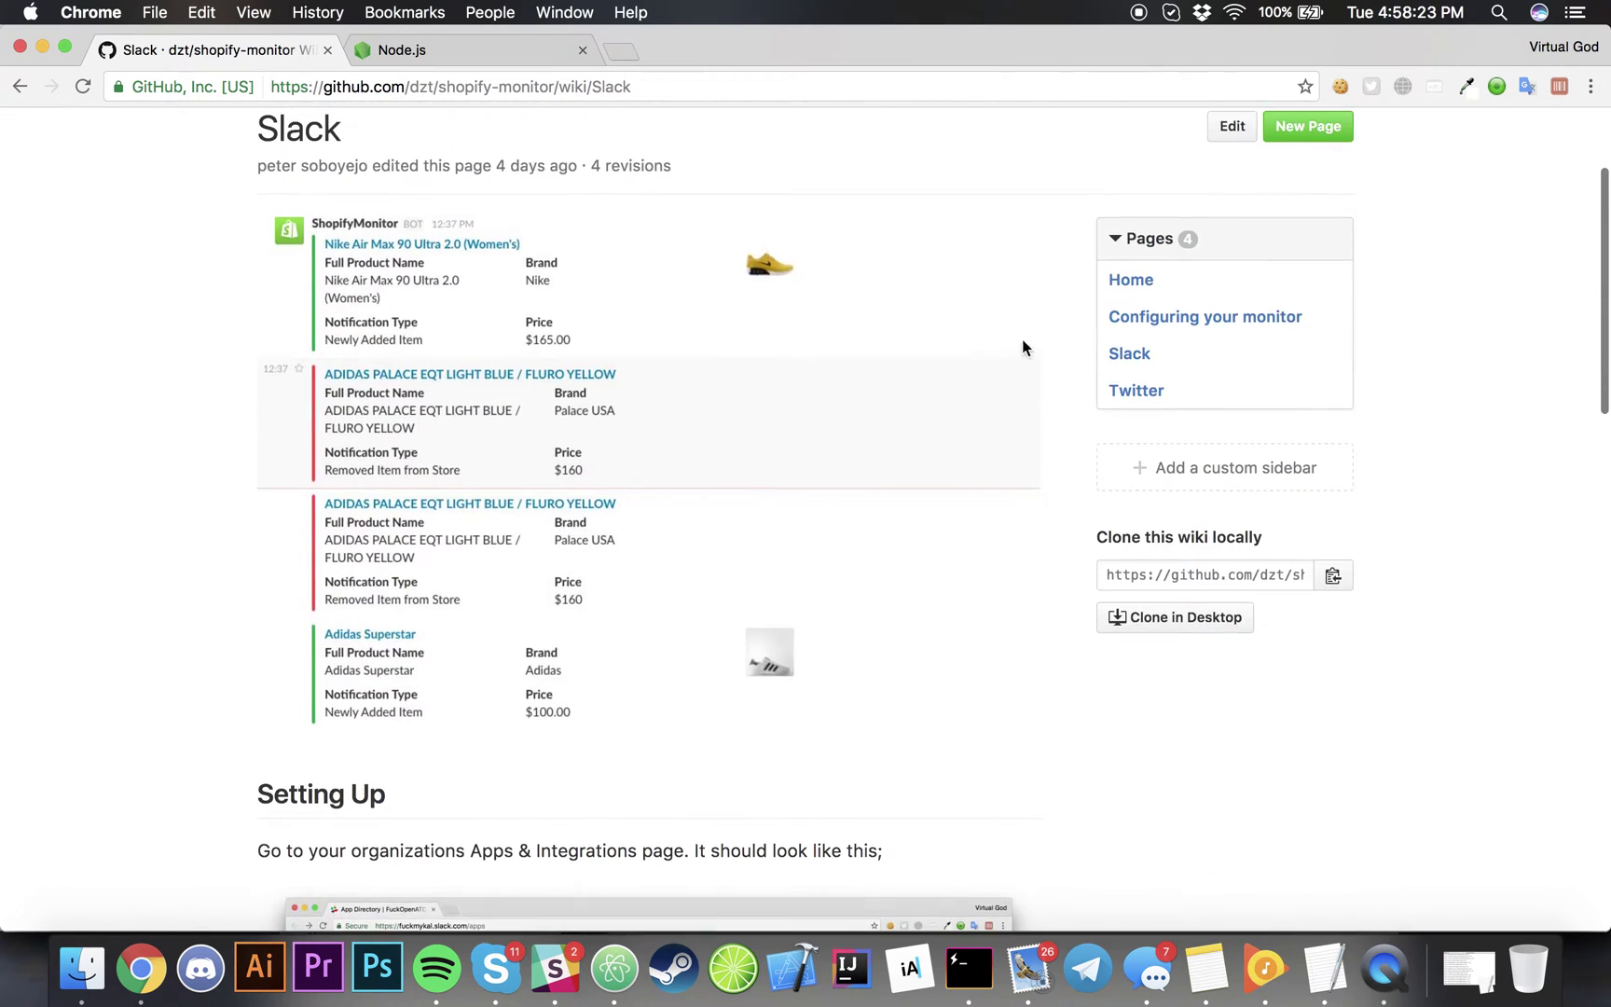
left_click(1137, 391)
scroll(484, 582, "down", 5)
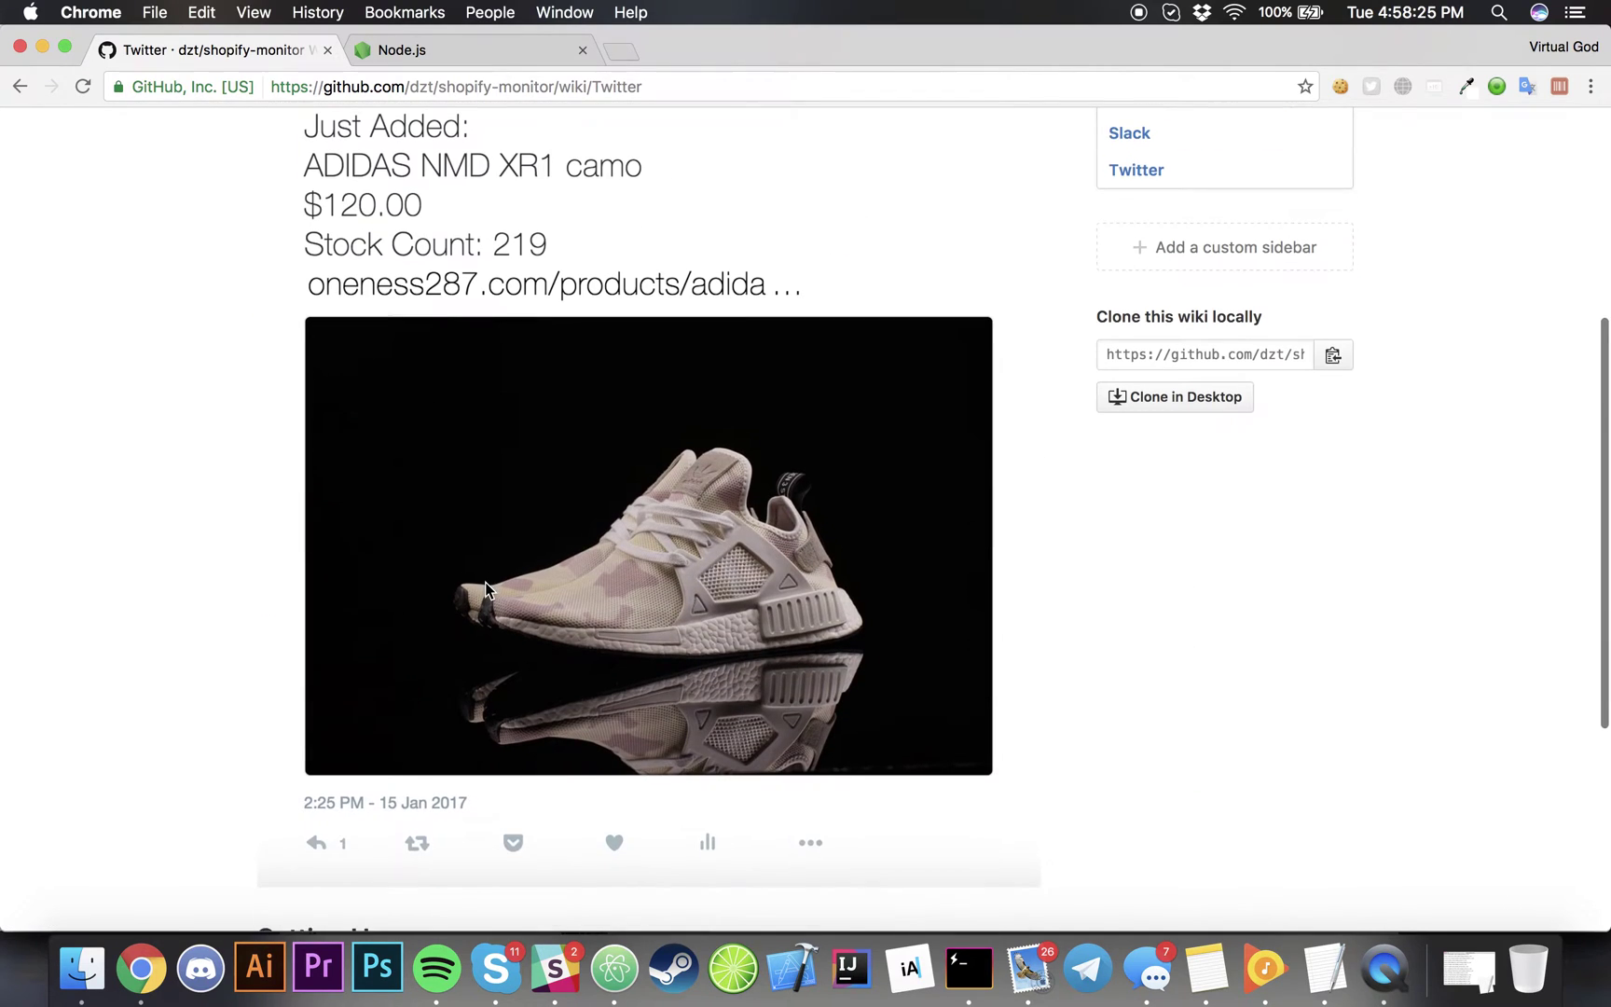
scroll(485, 583, "up", 2)
scroll(486, 587, "up", 4)
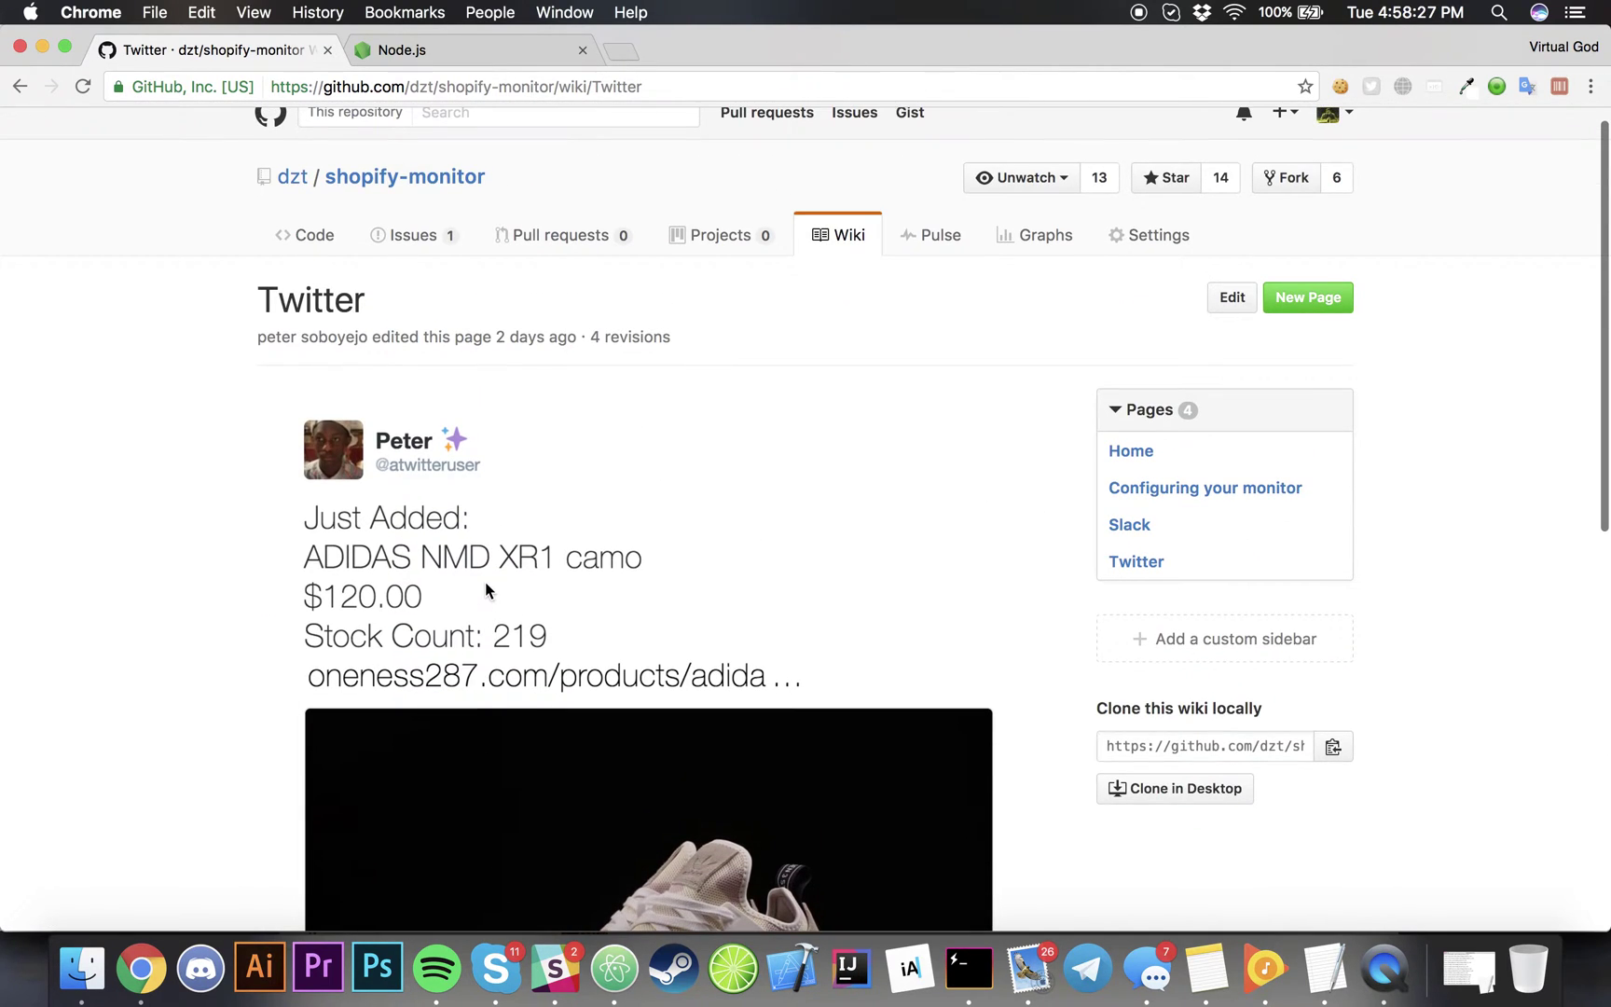
- Back on the repository page, select the Setup git clone command and go to git-scm.com in a new tab
left_click(424, 190)
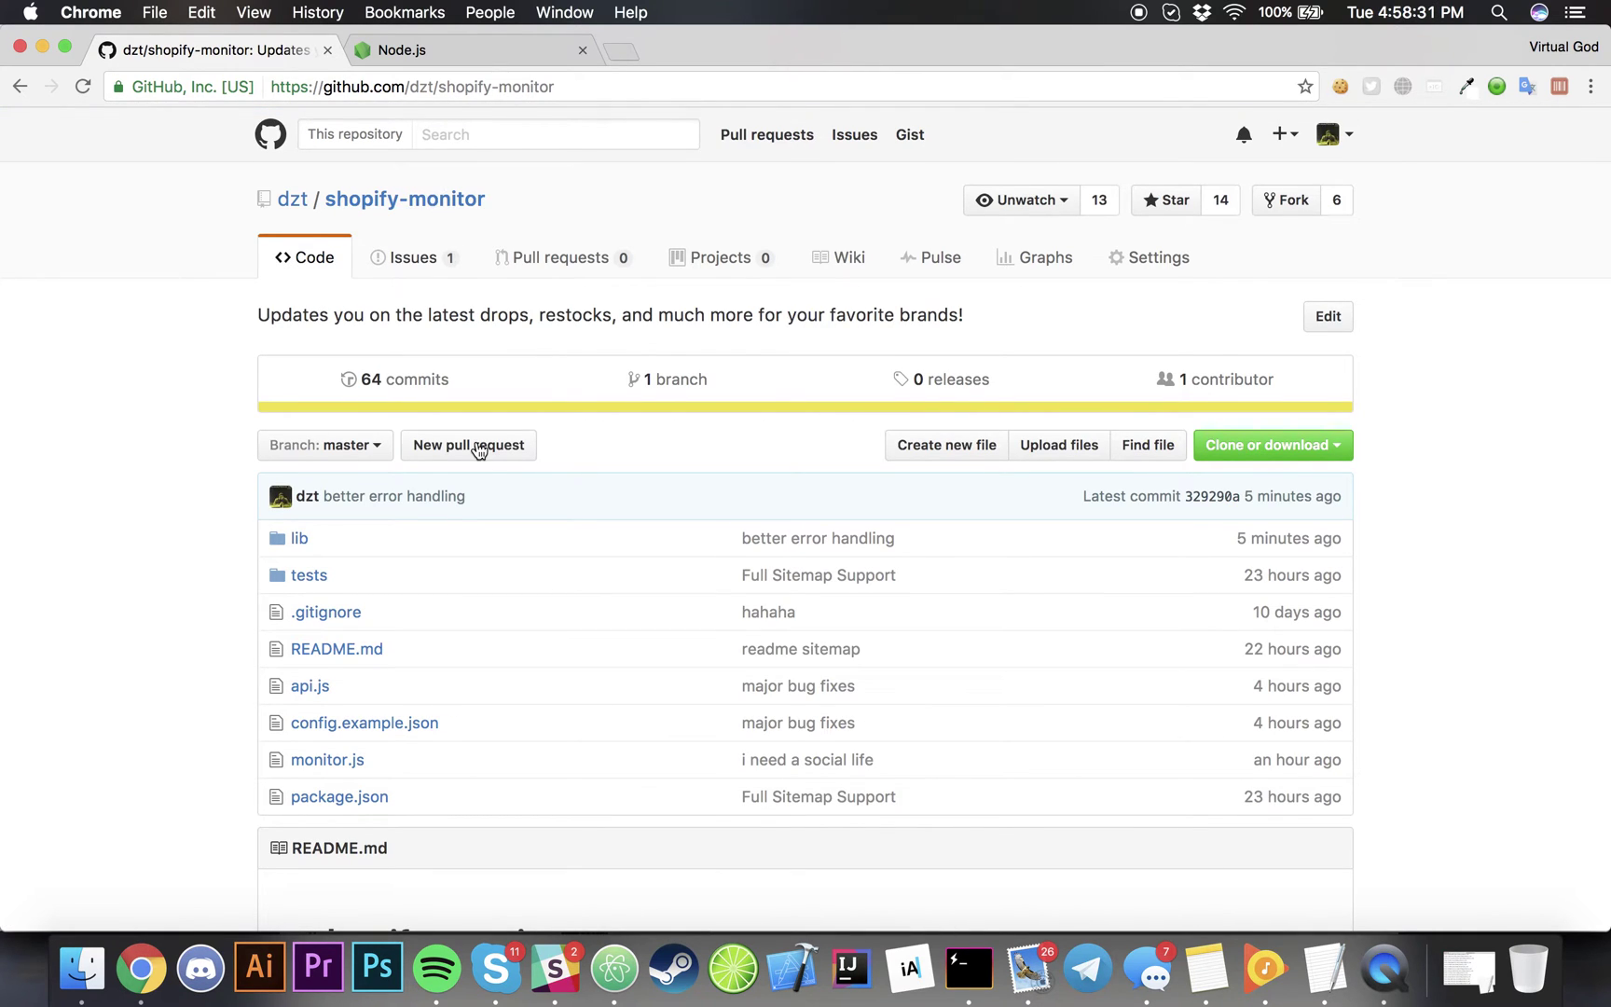
scroll(478, 449, "down", 10)
scroll(471, 638, "down", 5)
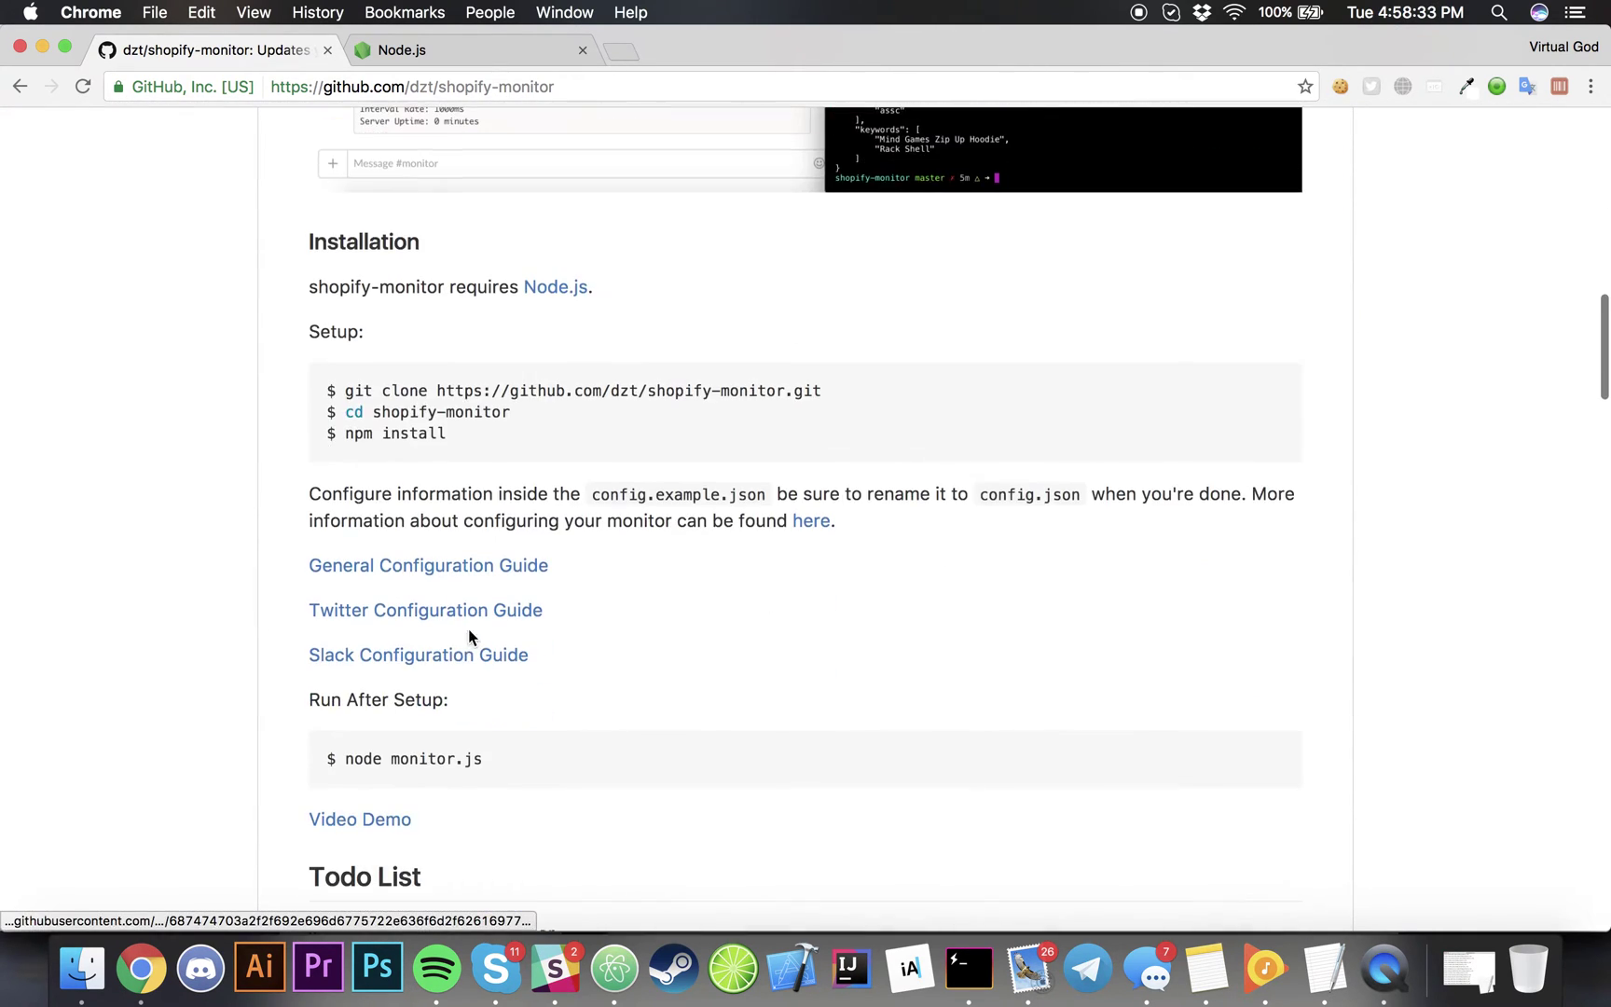
left_click_drag(346, 391, 902, 381)
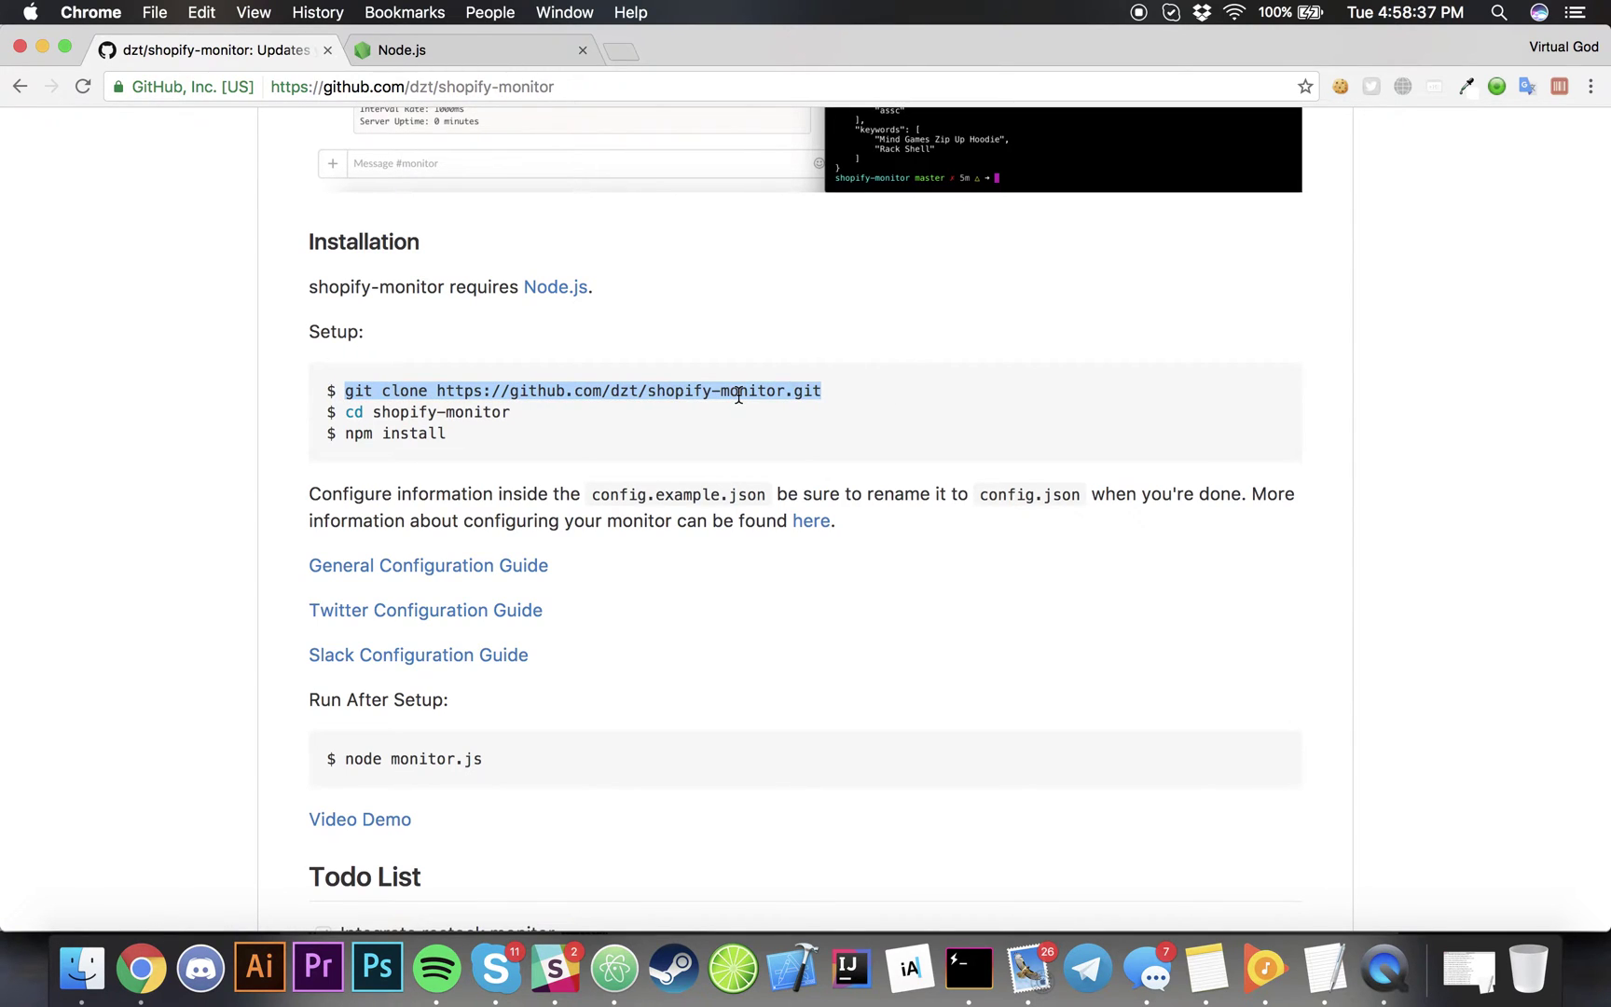
key("super+t")
type("git-scm.com")
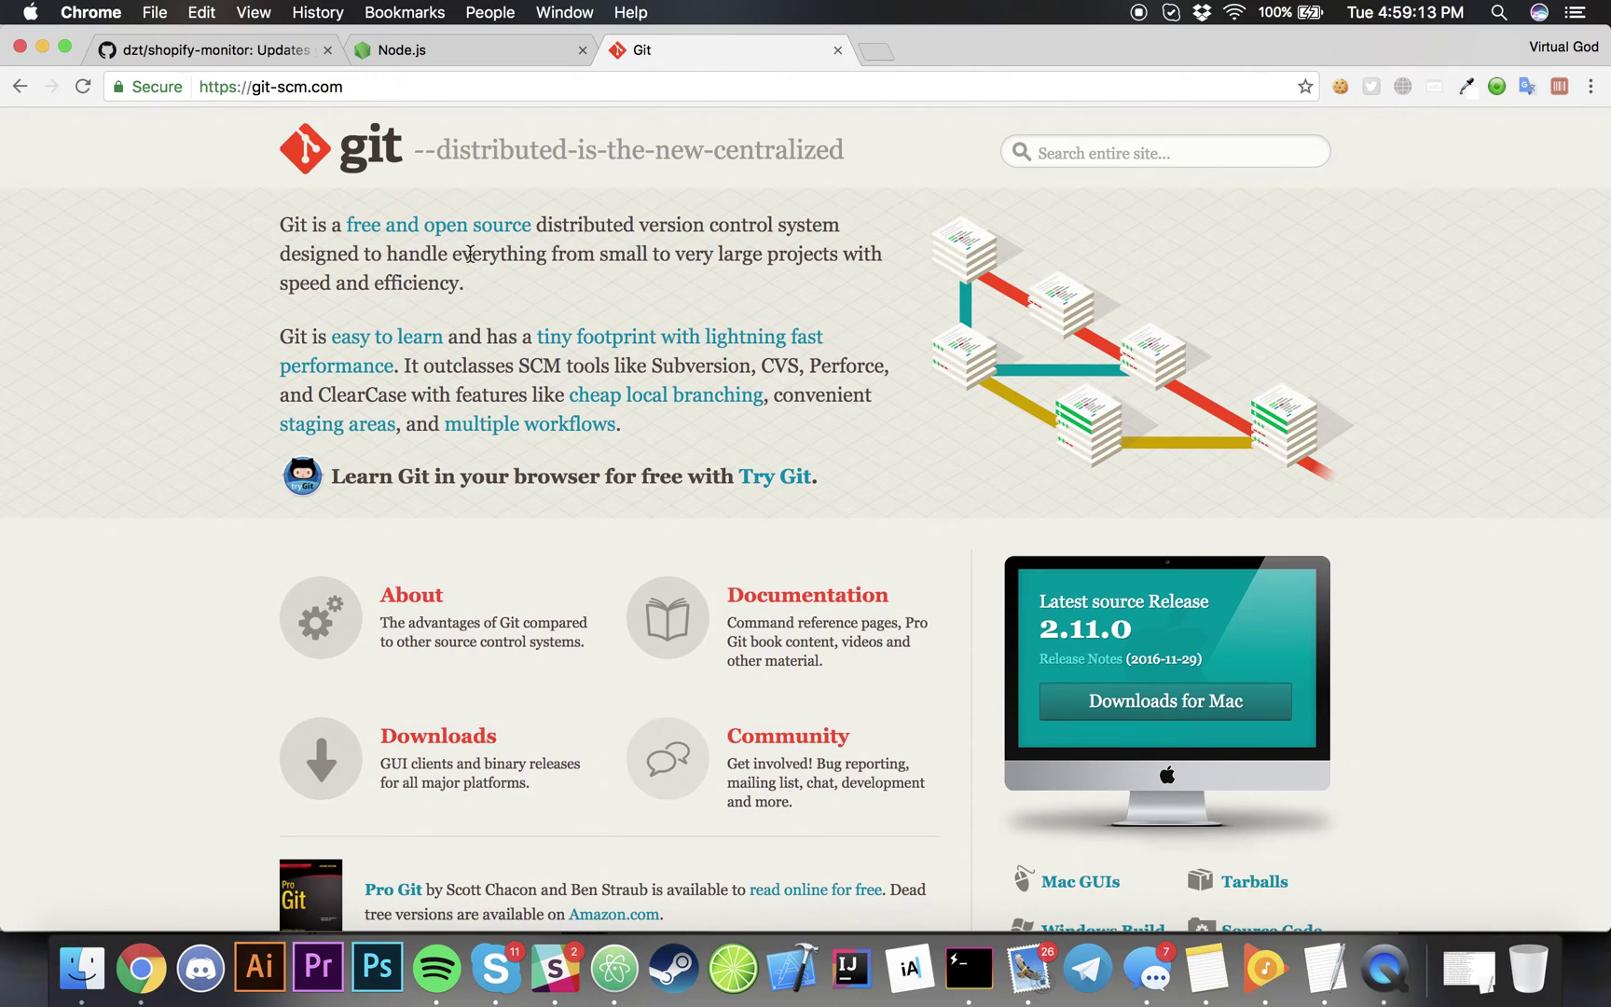
- Return to the shopify-monitor tab, check the Clone or download options, and select the README's git clone line
left_click(269, 52)
scroll(345, 361, "up", 15)
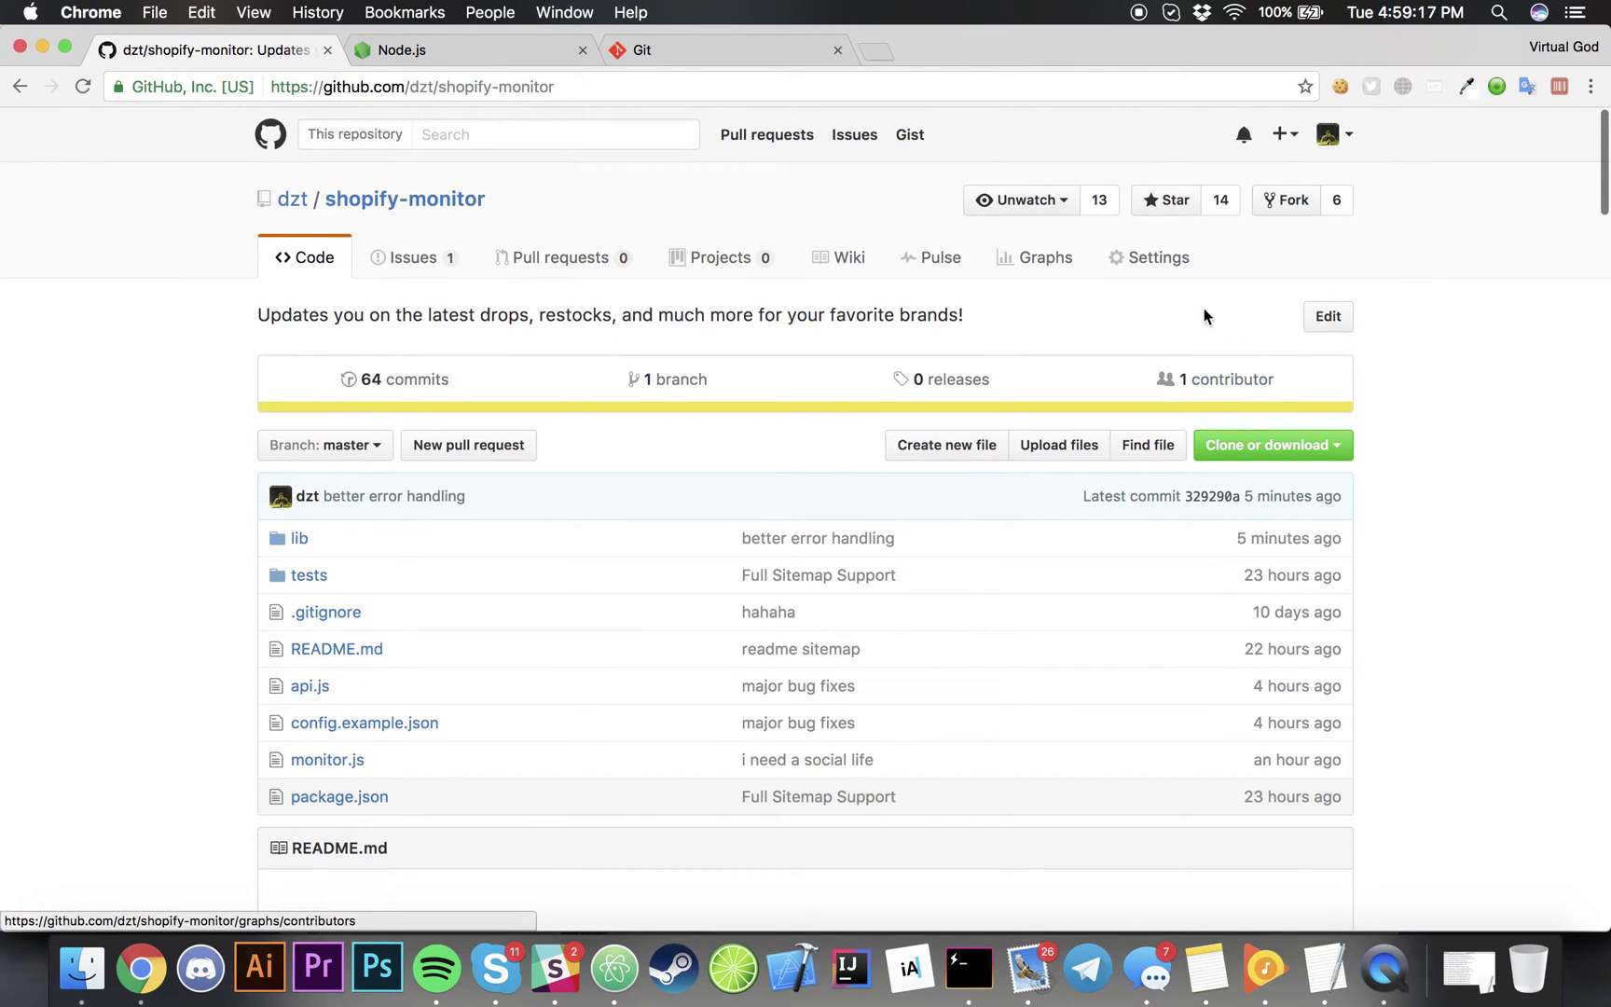
left_click(1254, 446)
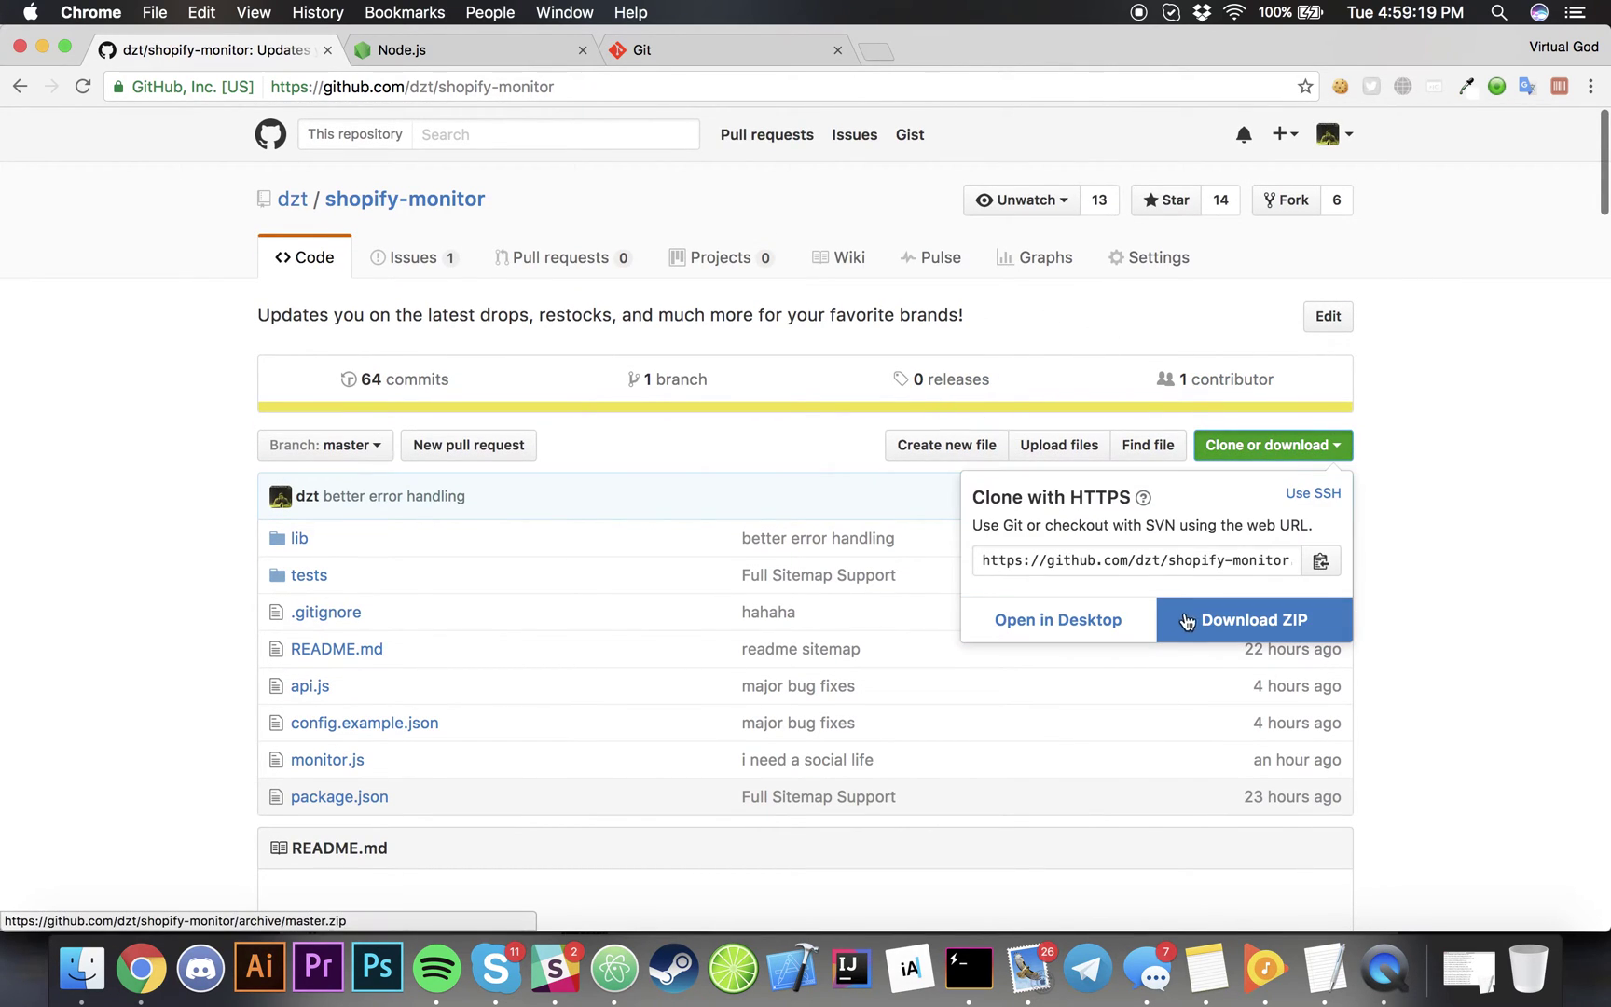
left_click(1247, 619)
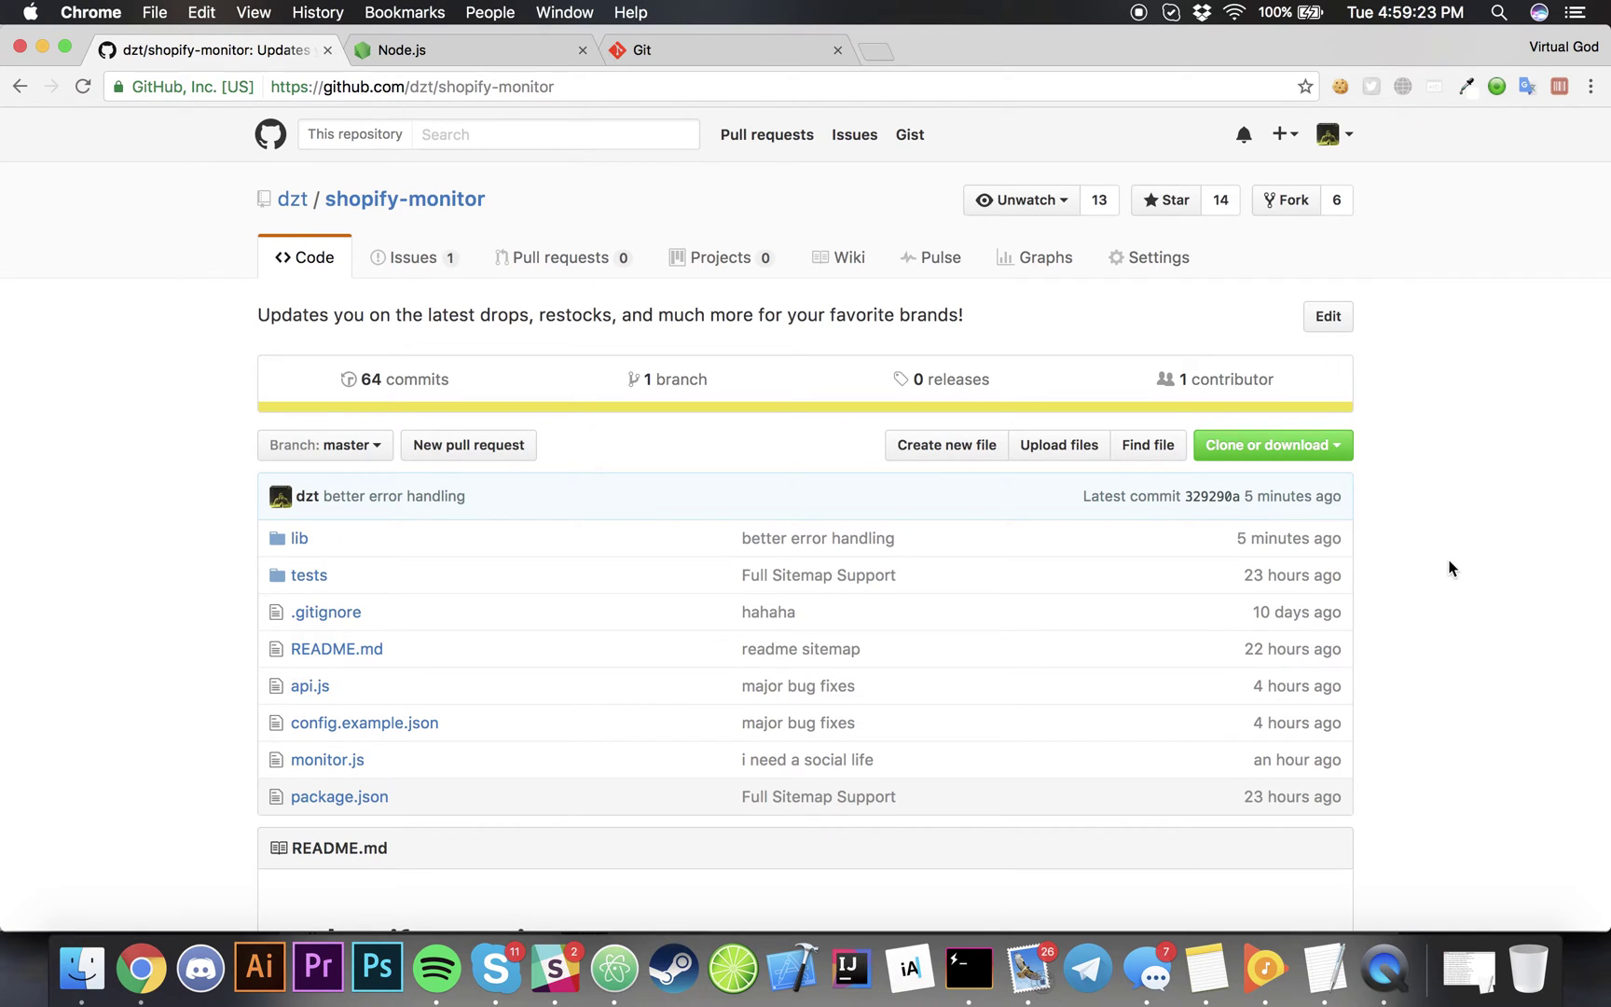
scroll(1449, 566, "down", 10)
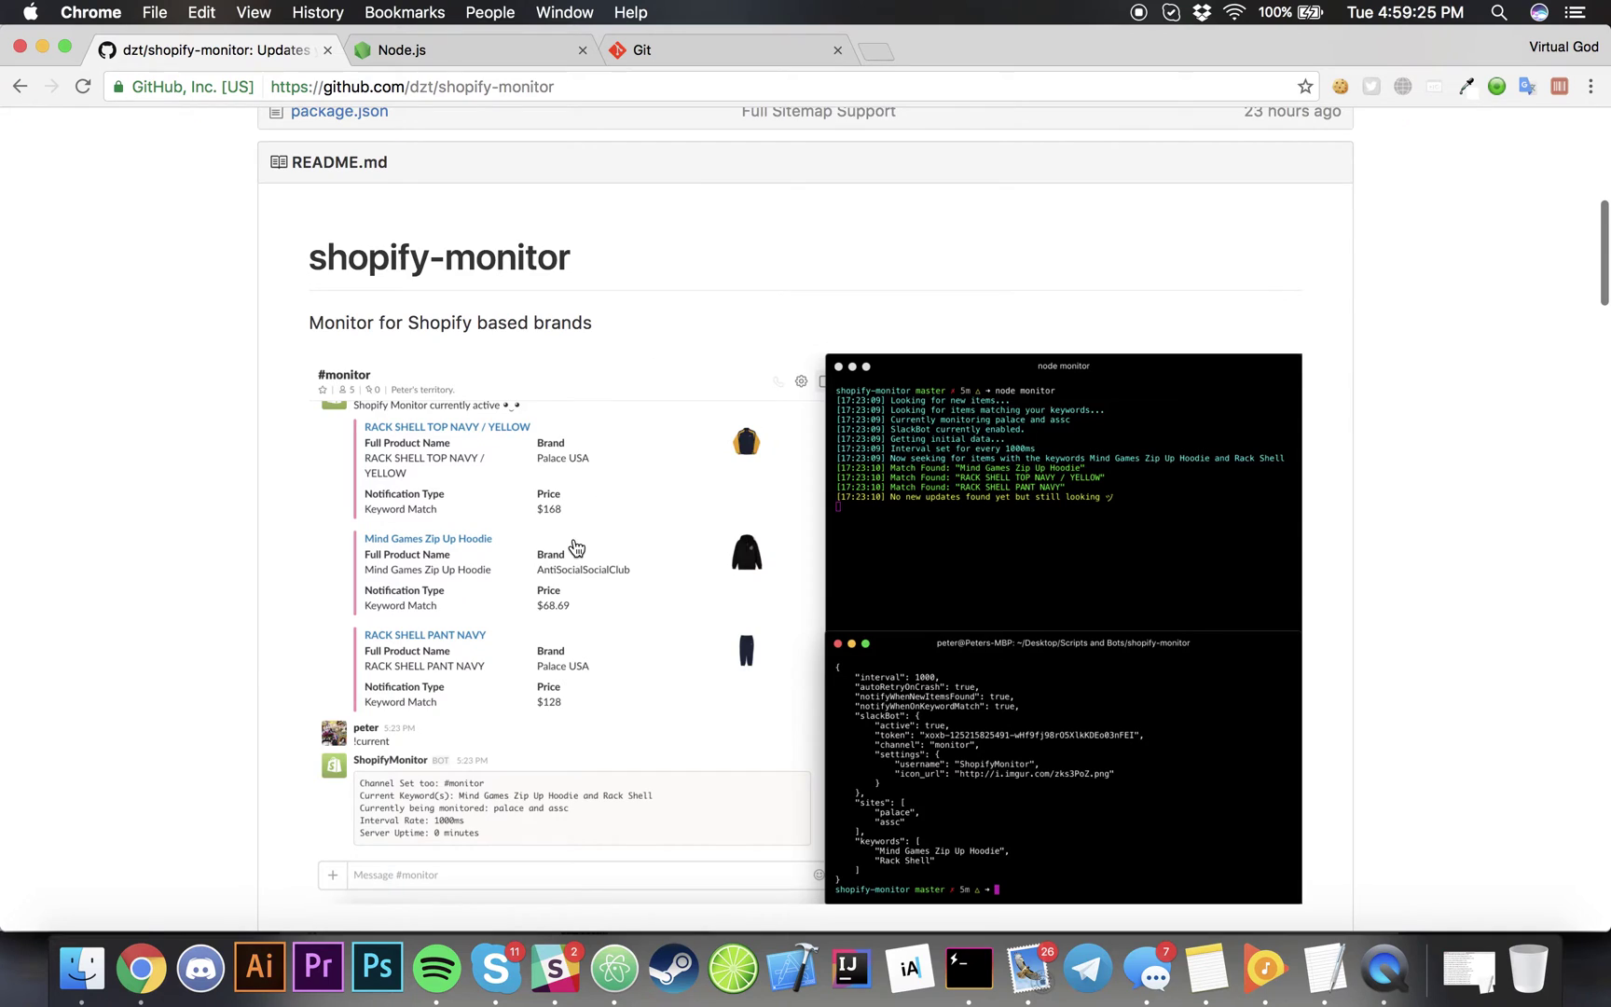
scroll(575, 548, "down", 6)
mouse_move(346, 678)
left_mouse_down()
mouse_move(999, 662)
mouse_move(993, 676)
left_mouse_up()
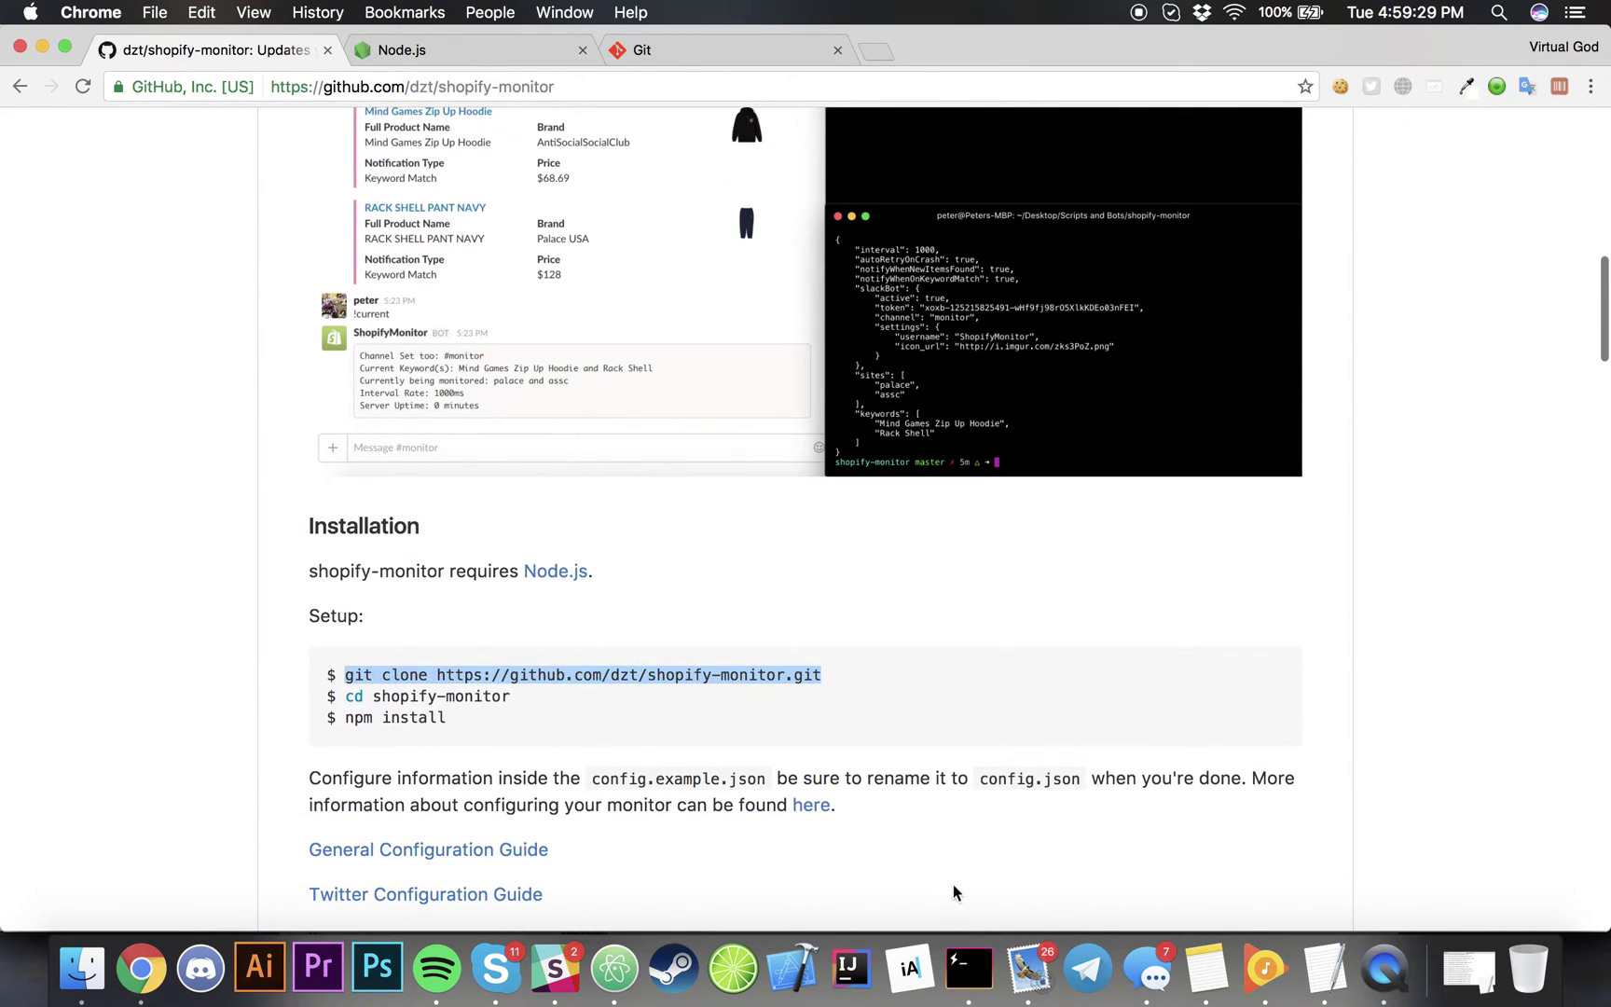
- In the shopify-monitor shell, move to ~/Desktop, list it with ls, and clear the screen
left_click(954, 946)
left_click(612, 57)
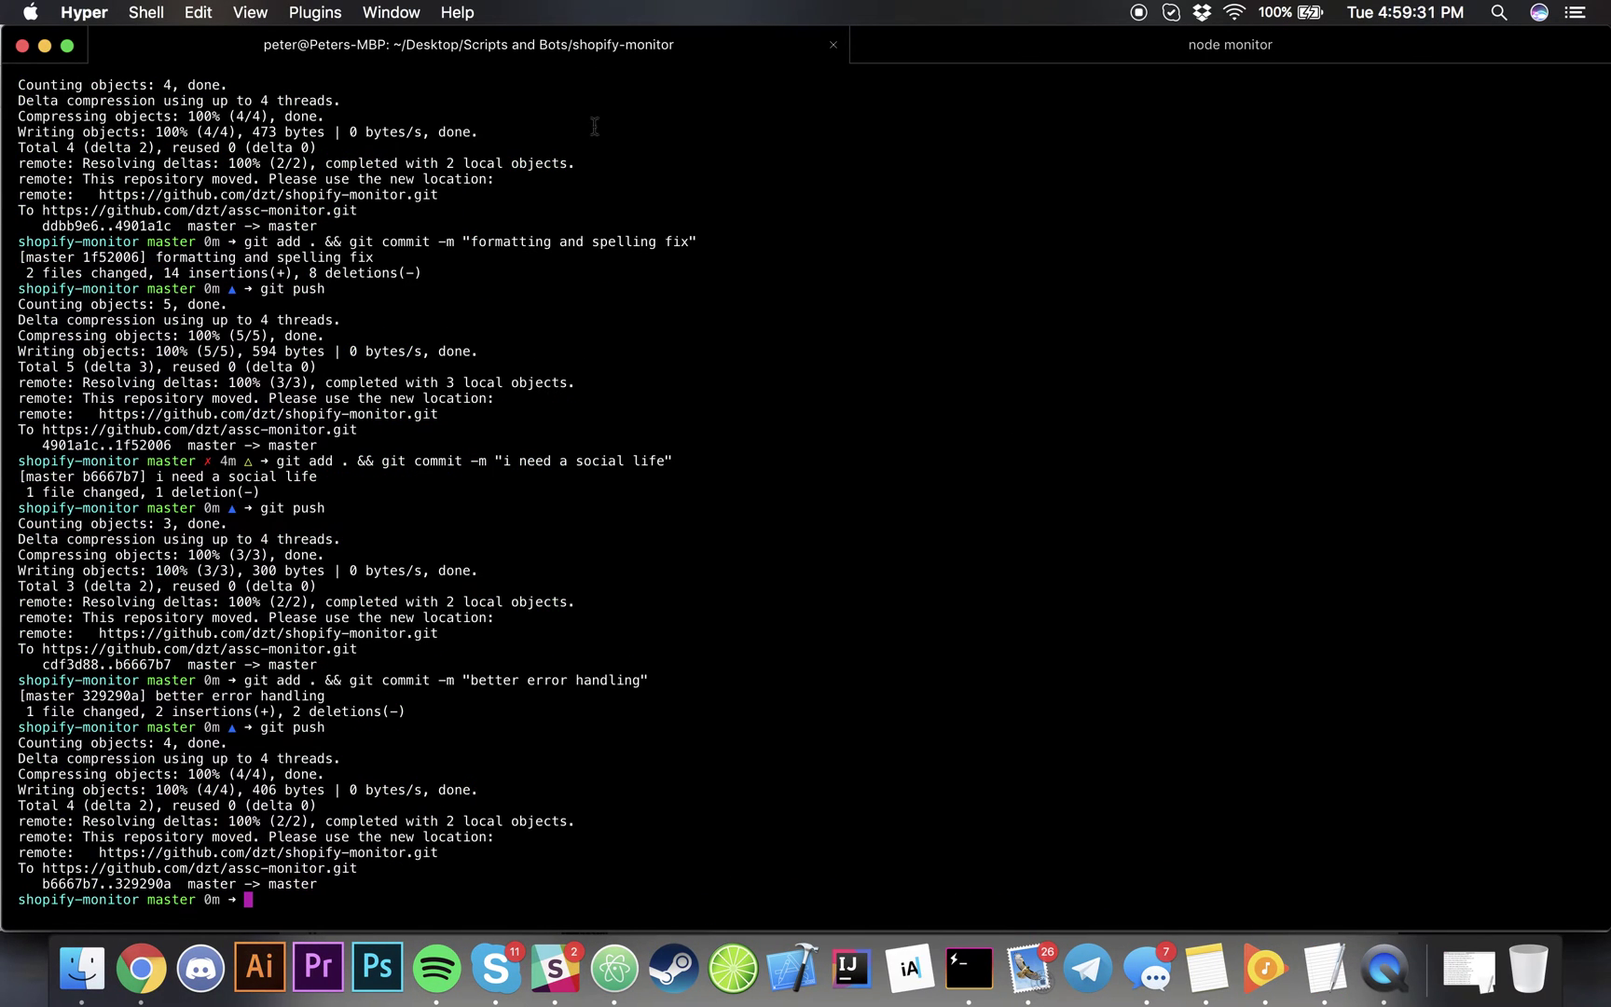
type("cd ~/Desktop")
key("Return")
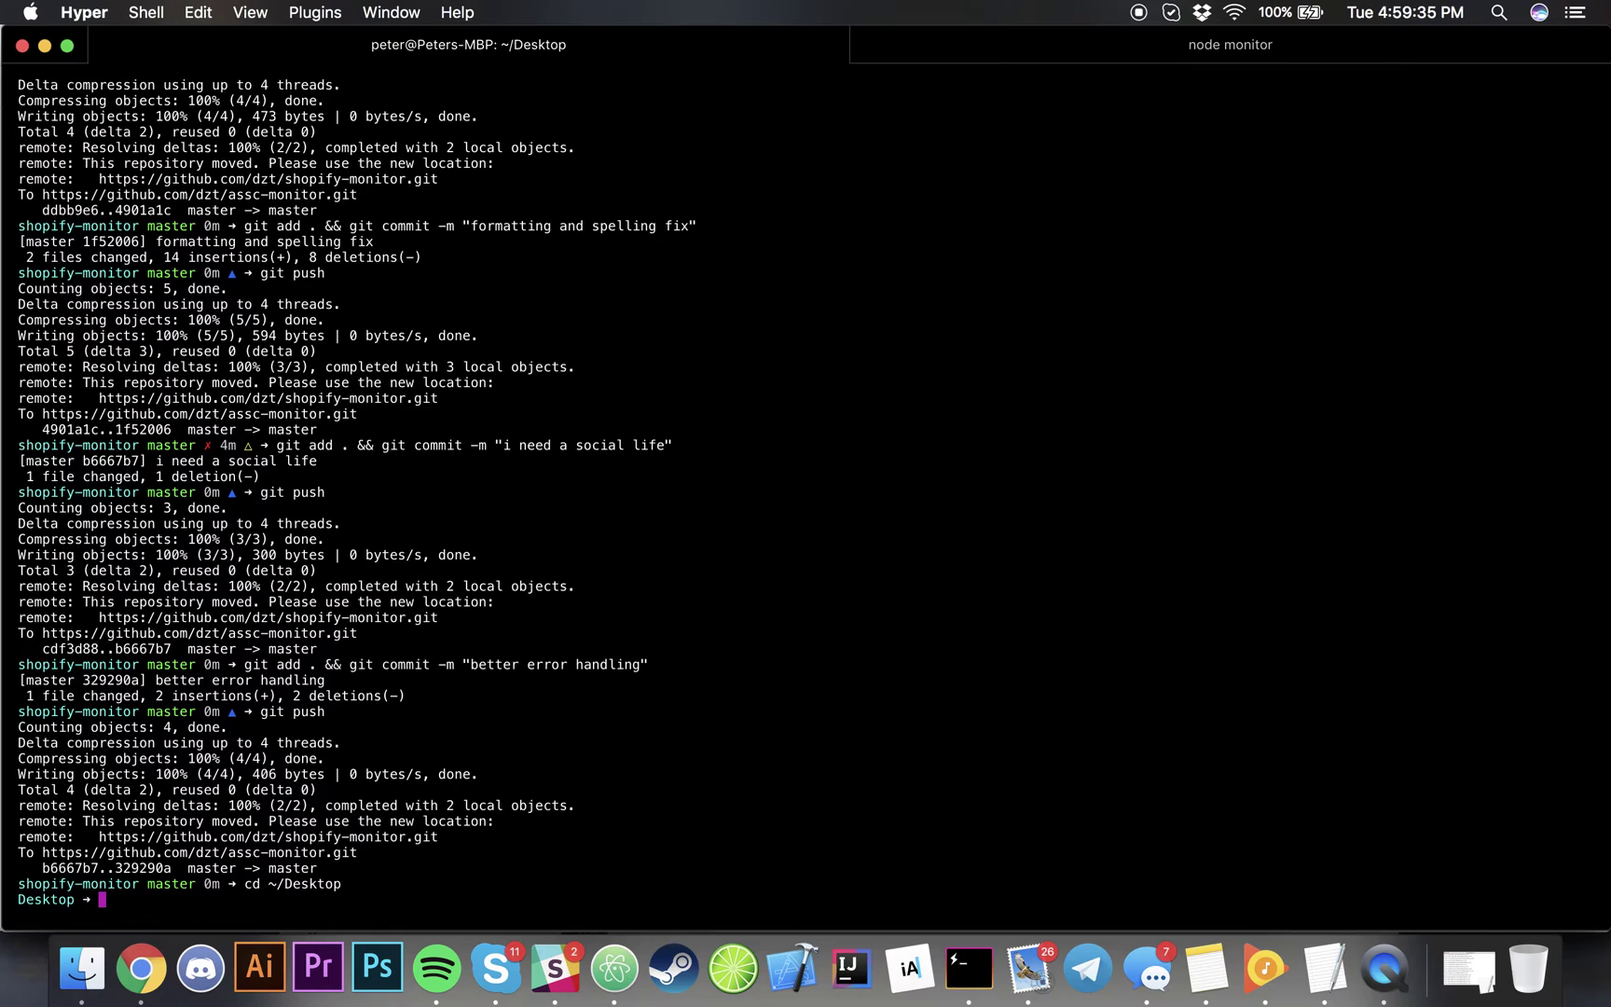
type("ls")
key("Return")
type("clear")
key("Return")
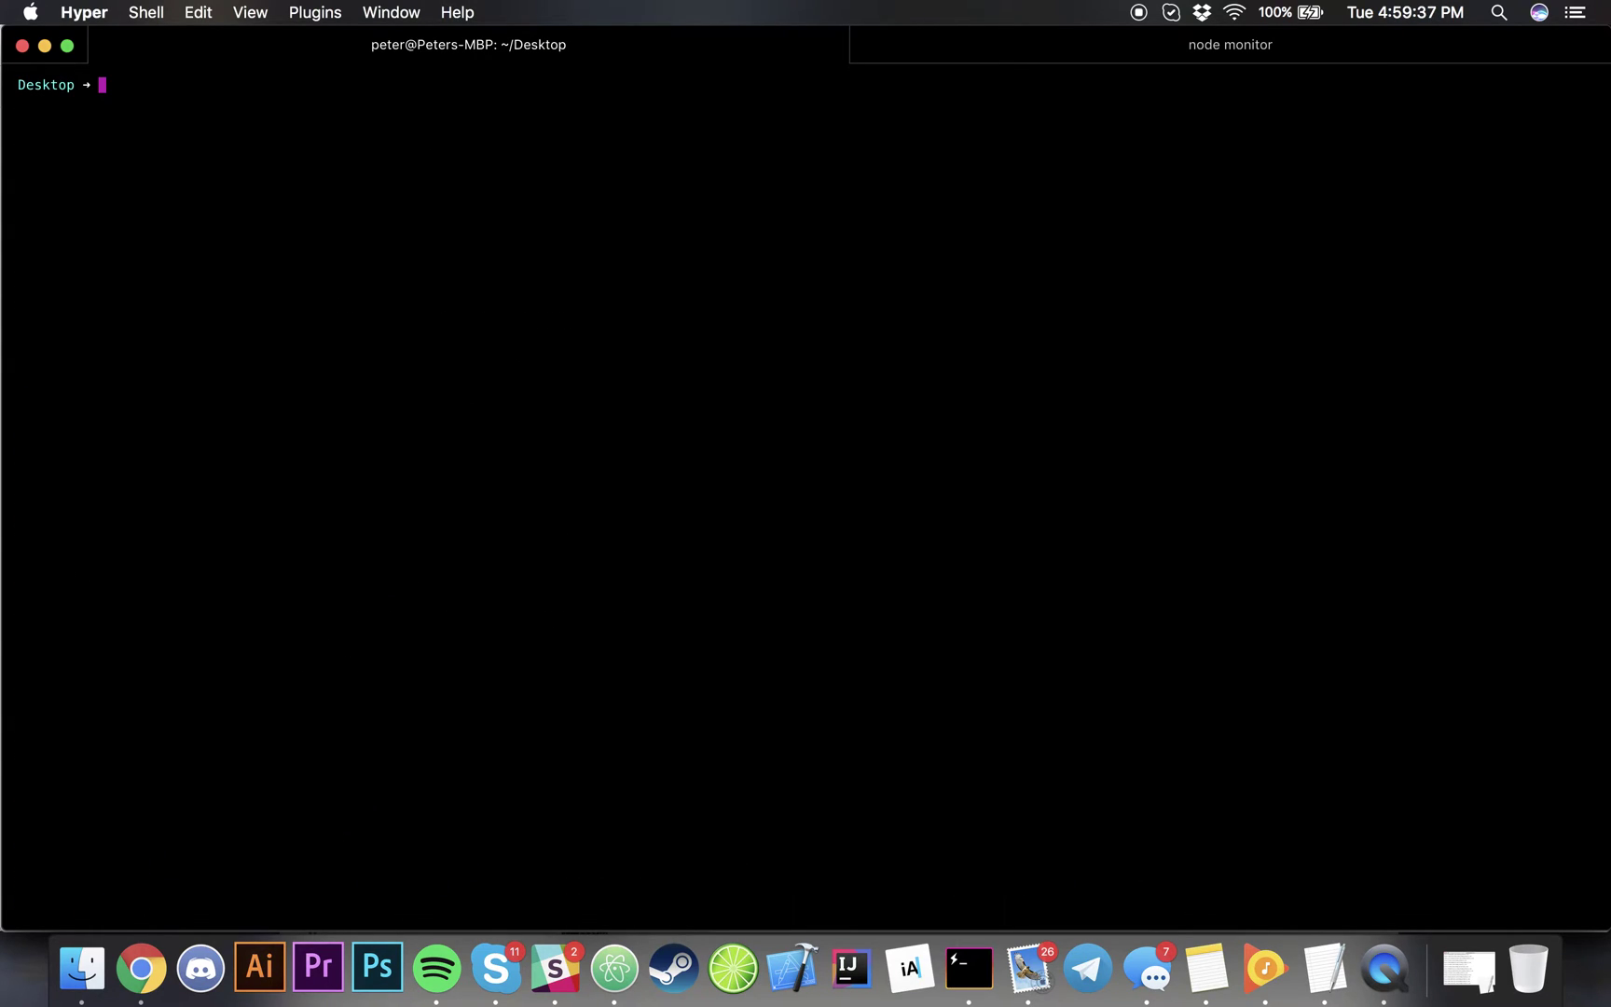
- Copy the git clone command from the browser and run it in the terminal
key("cmd+Tab")
scroll(411, 634, "down", 3)
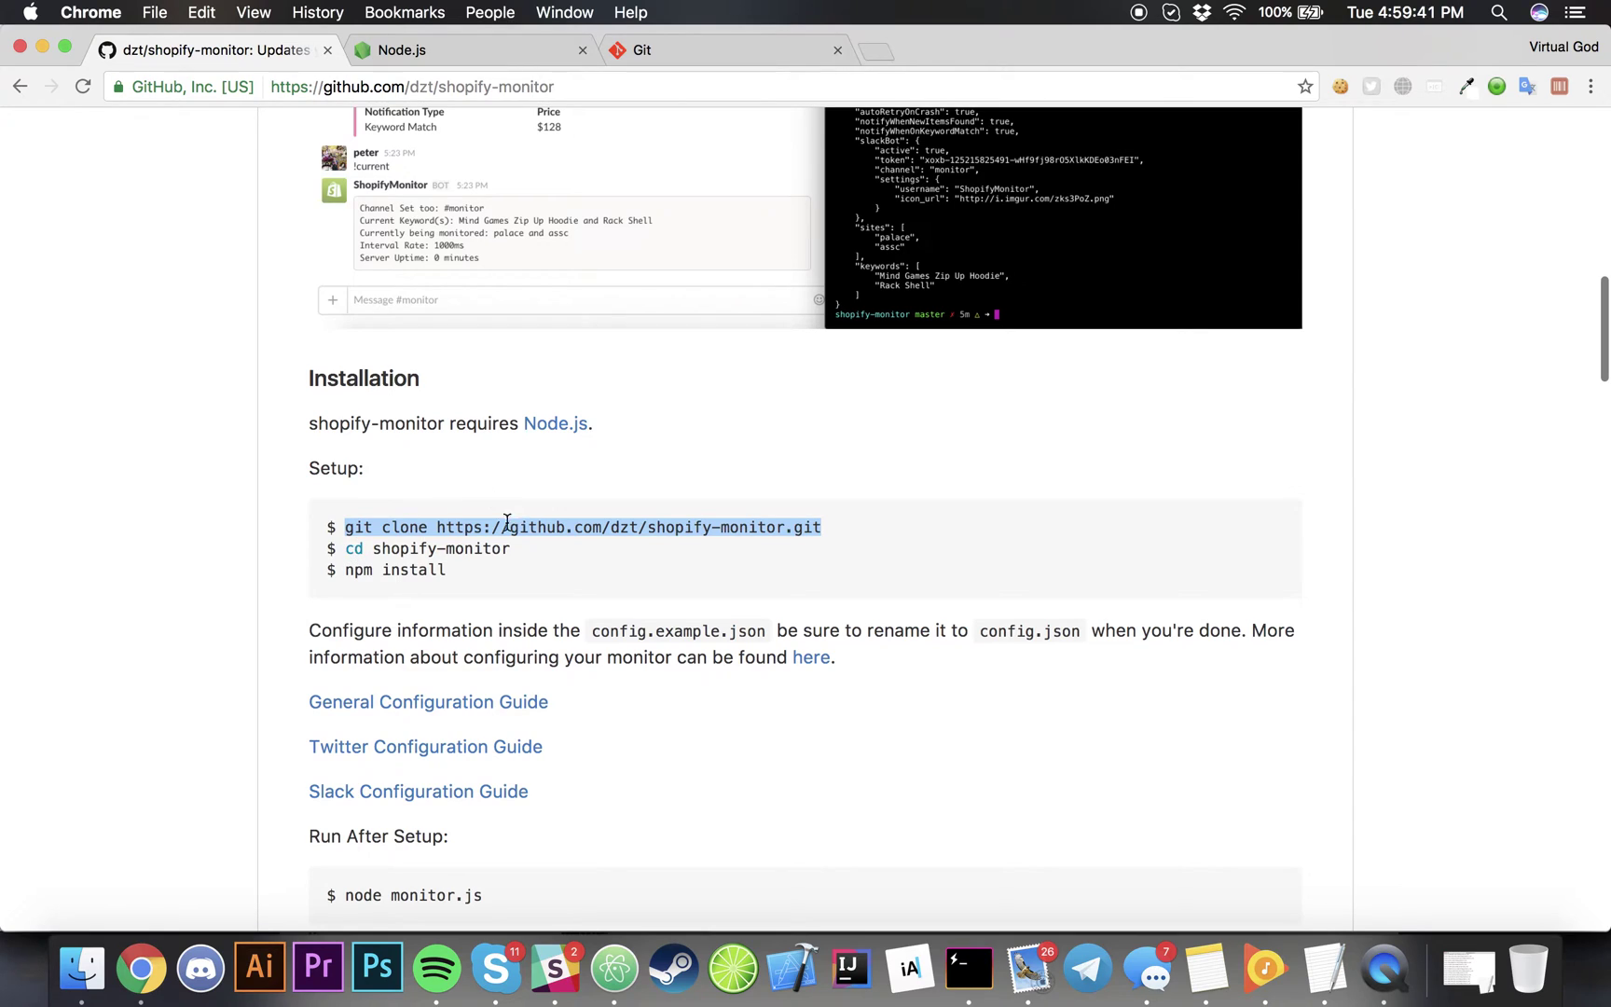
key("super+c")
key("super+Tab")
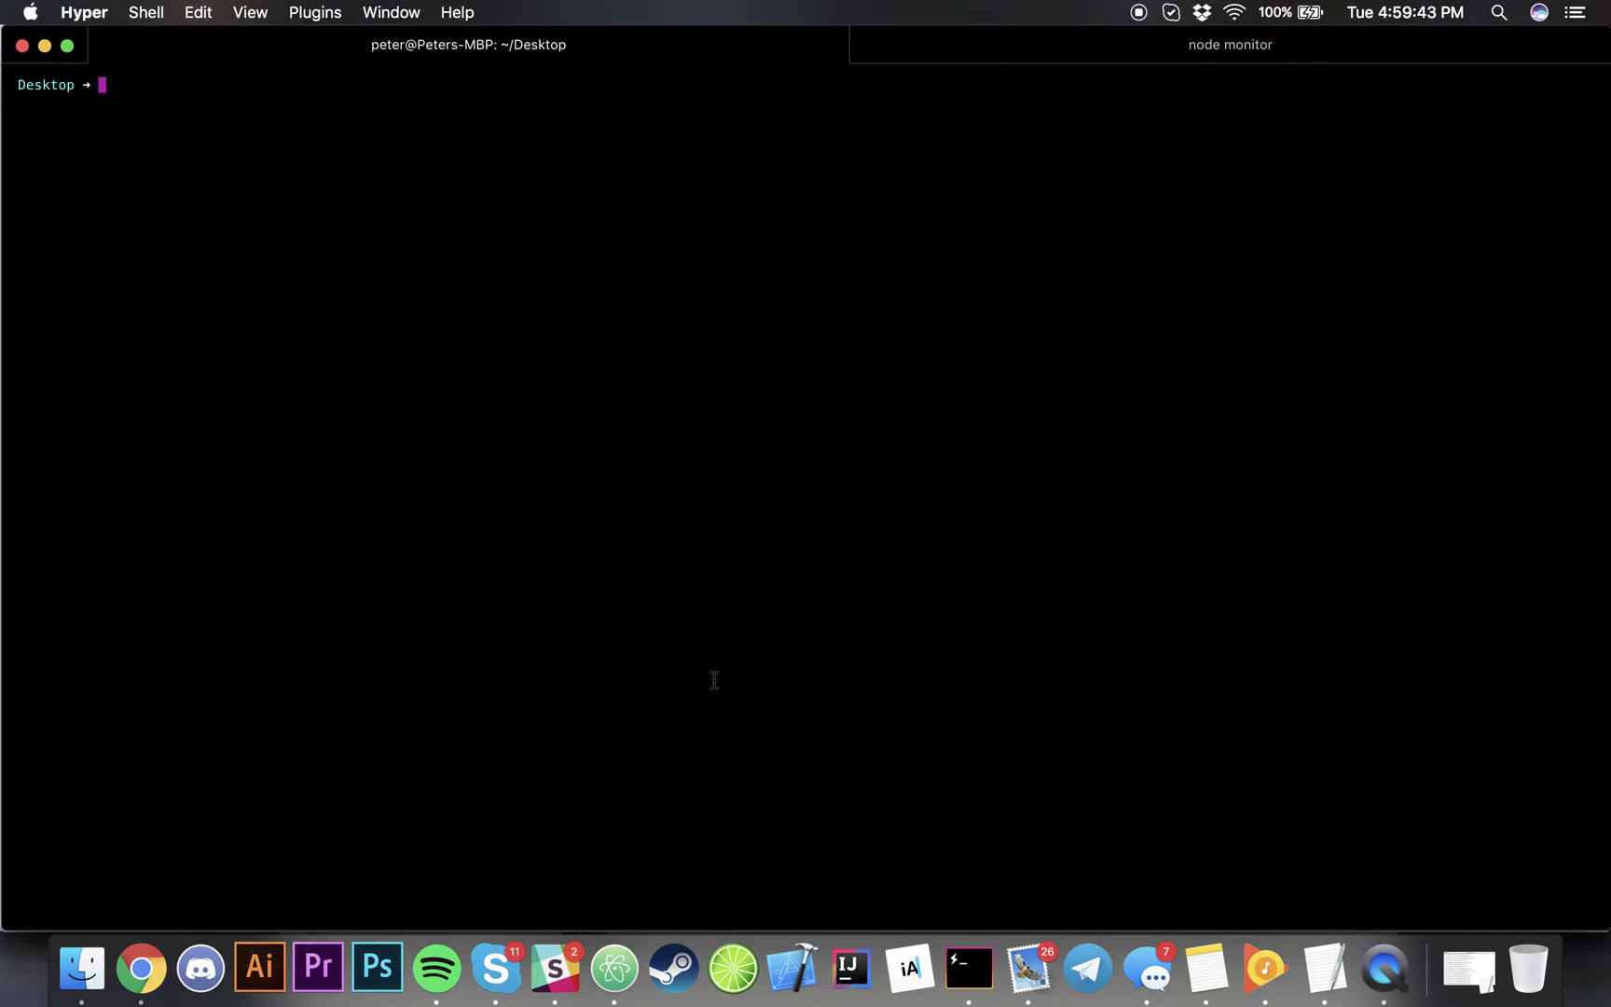
key("super+v")
key("Return")
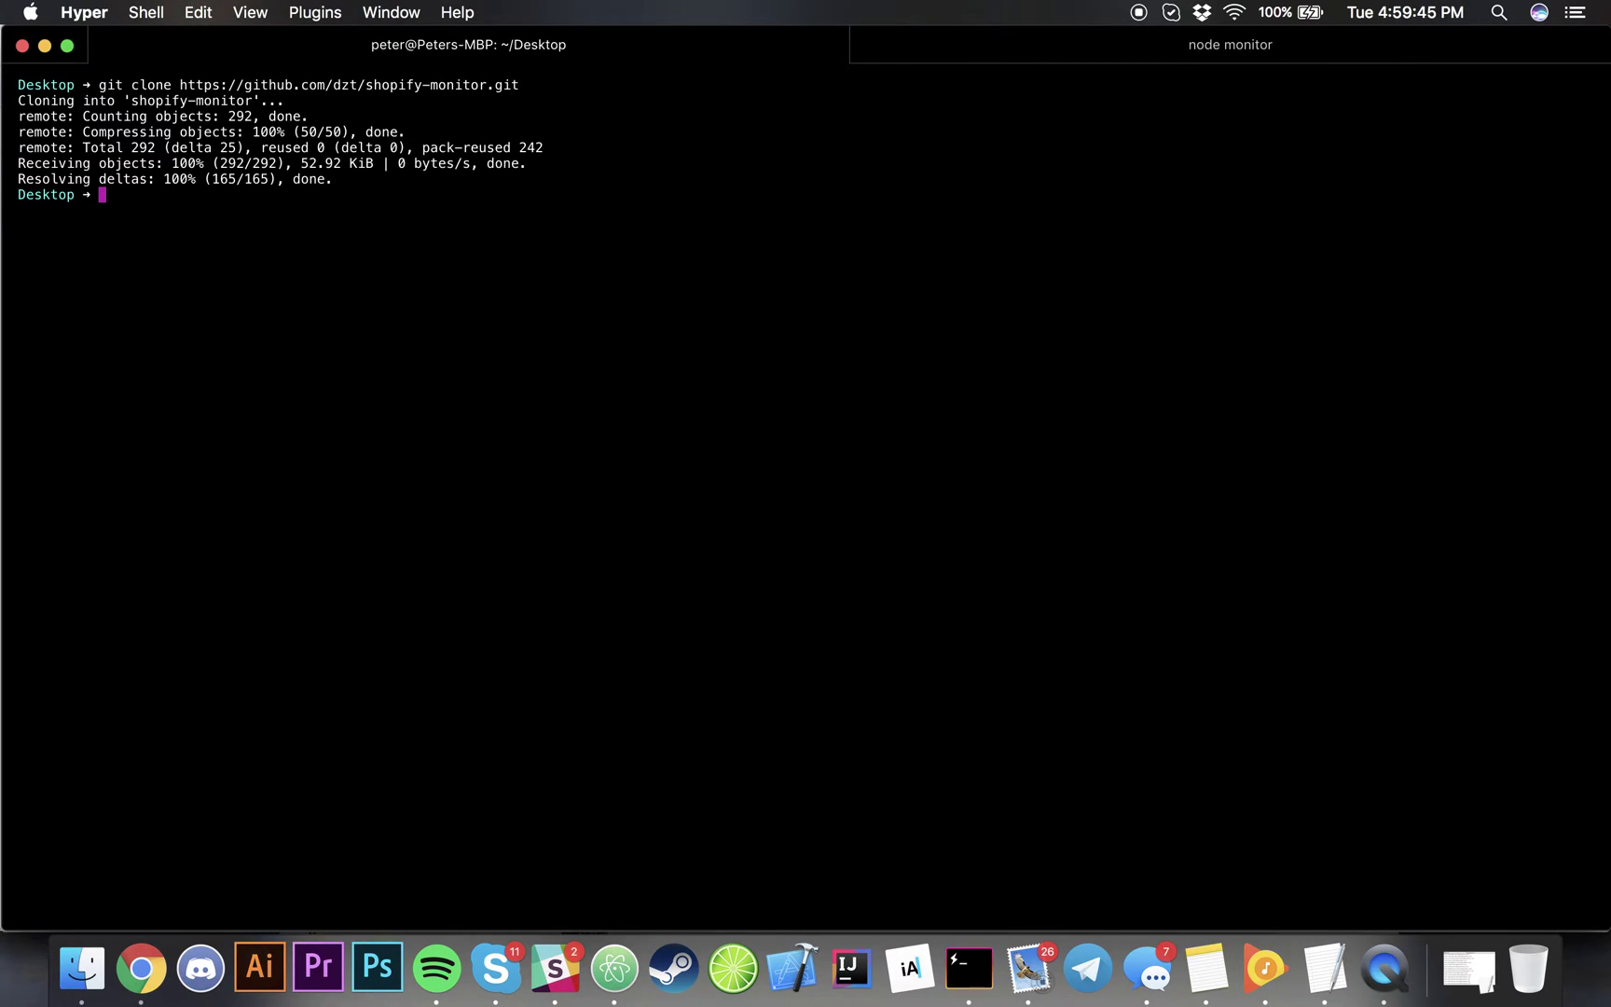
- Enter the cloned shopify-monitor folder and list its files with ls -g
type("cd shopify-monitor")
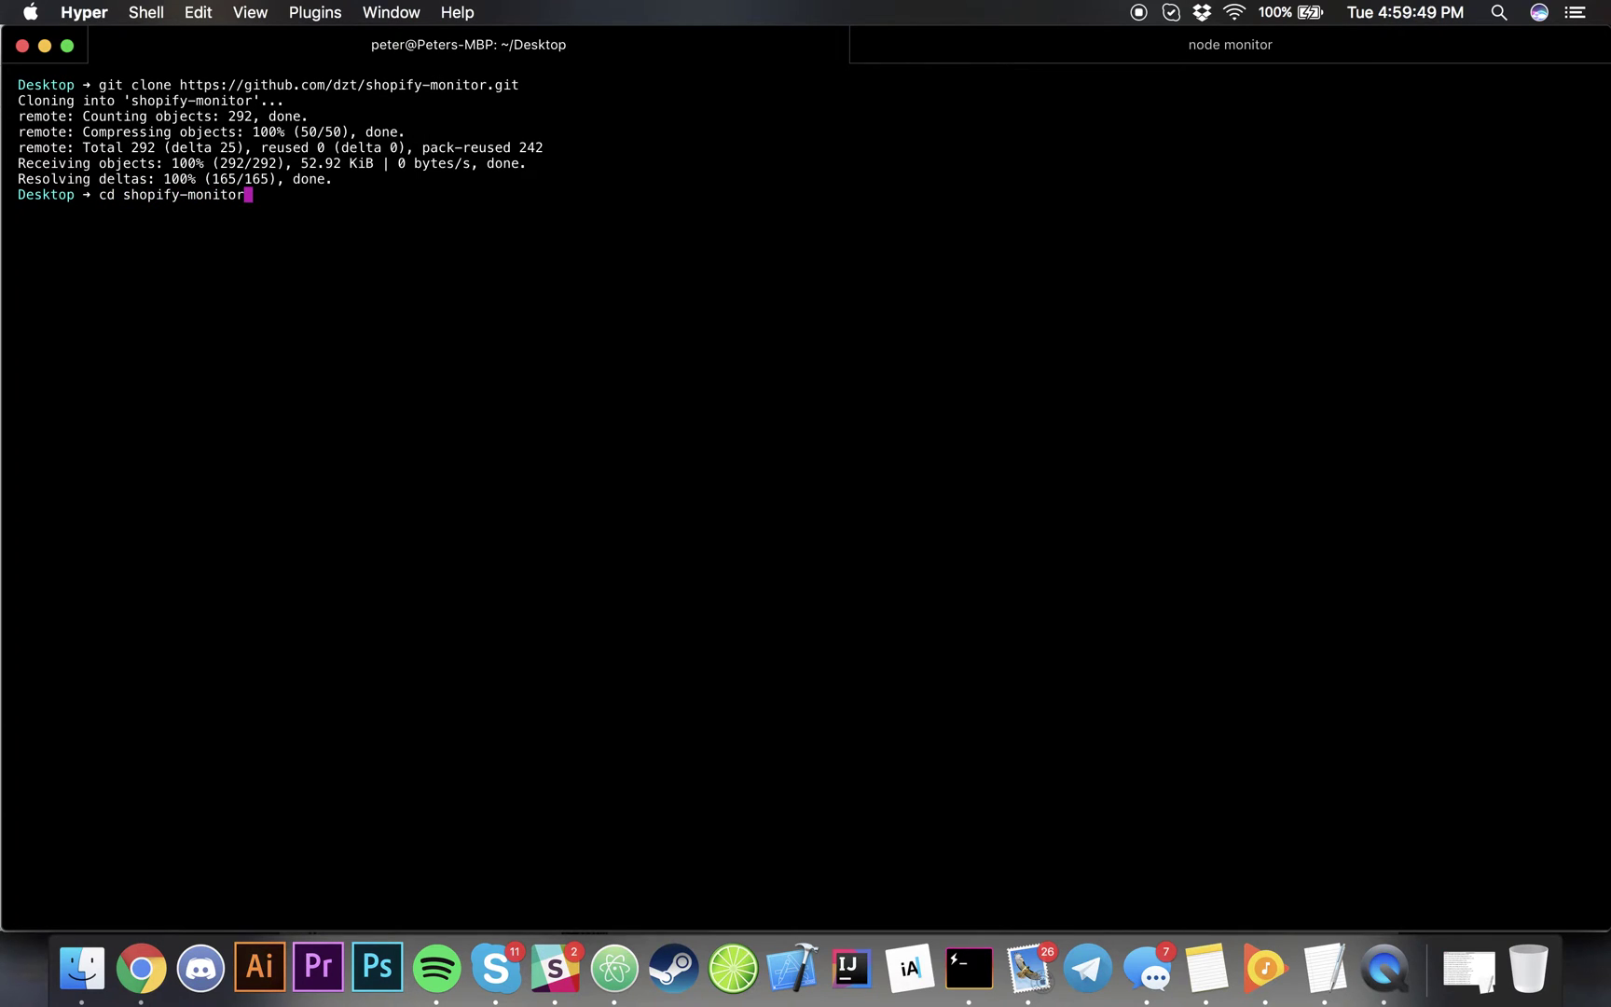
key("Return")
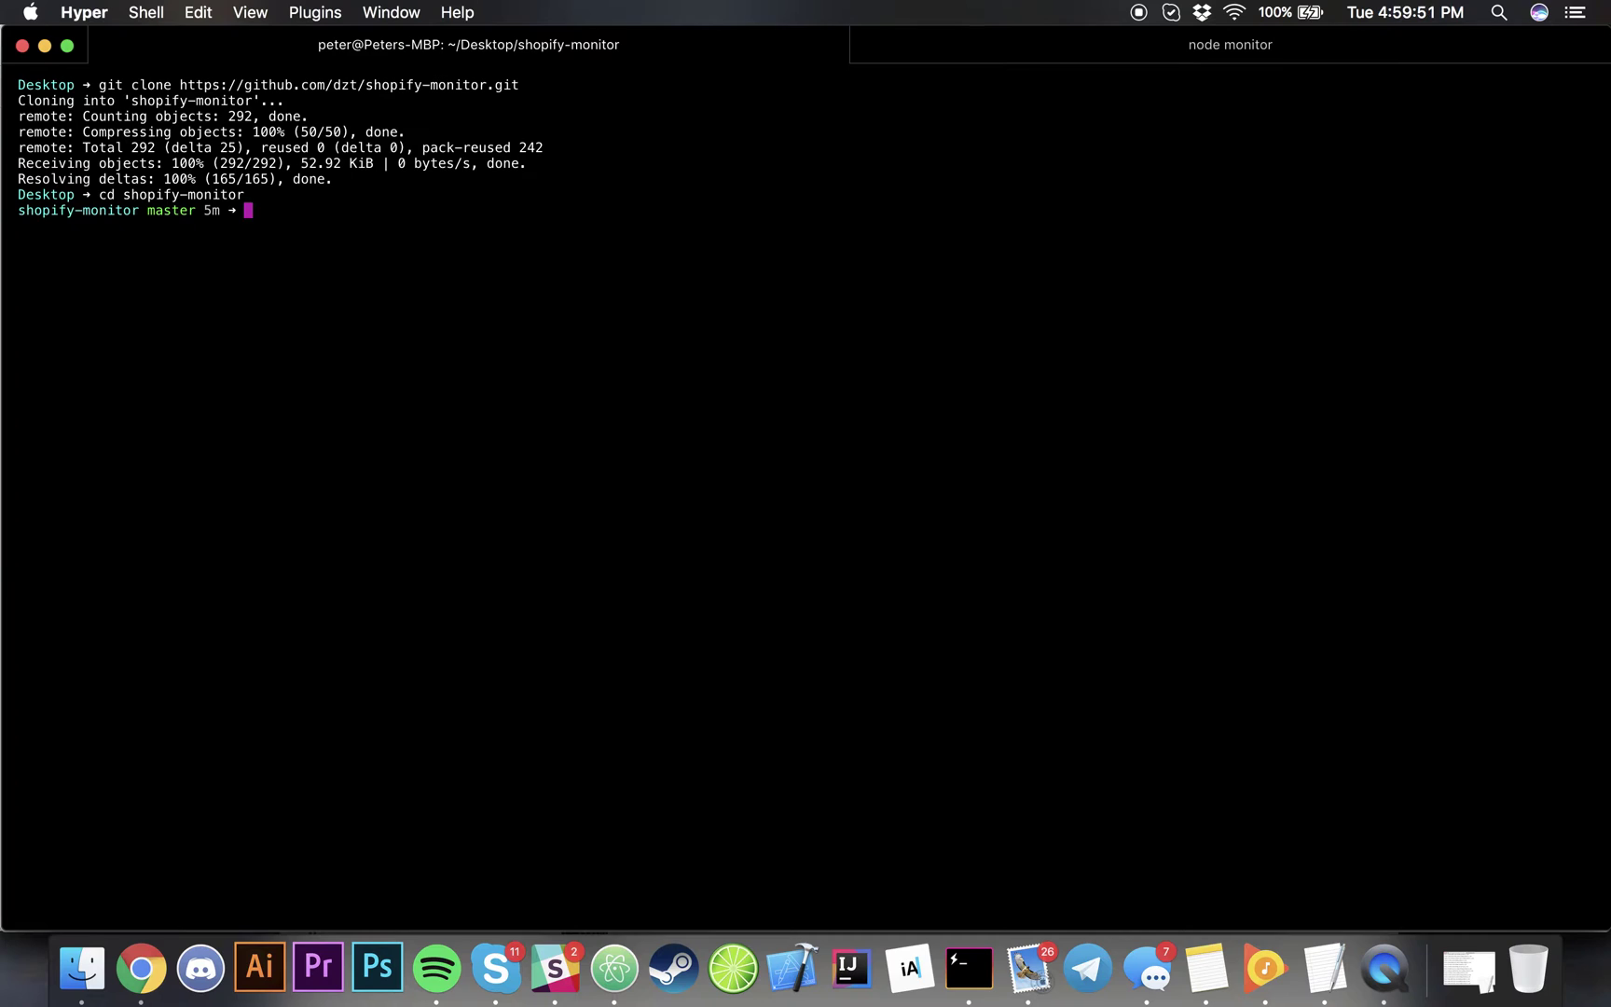
type("ls -g")
key("Return")
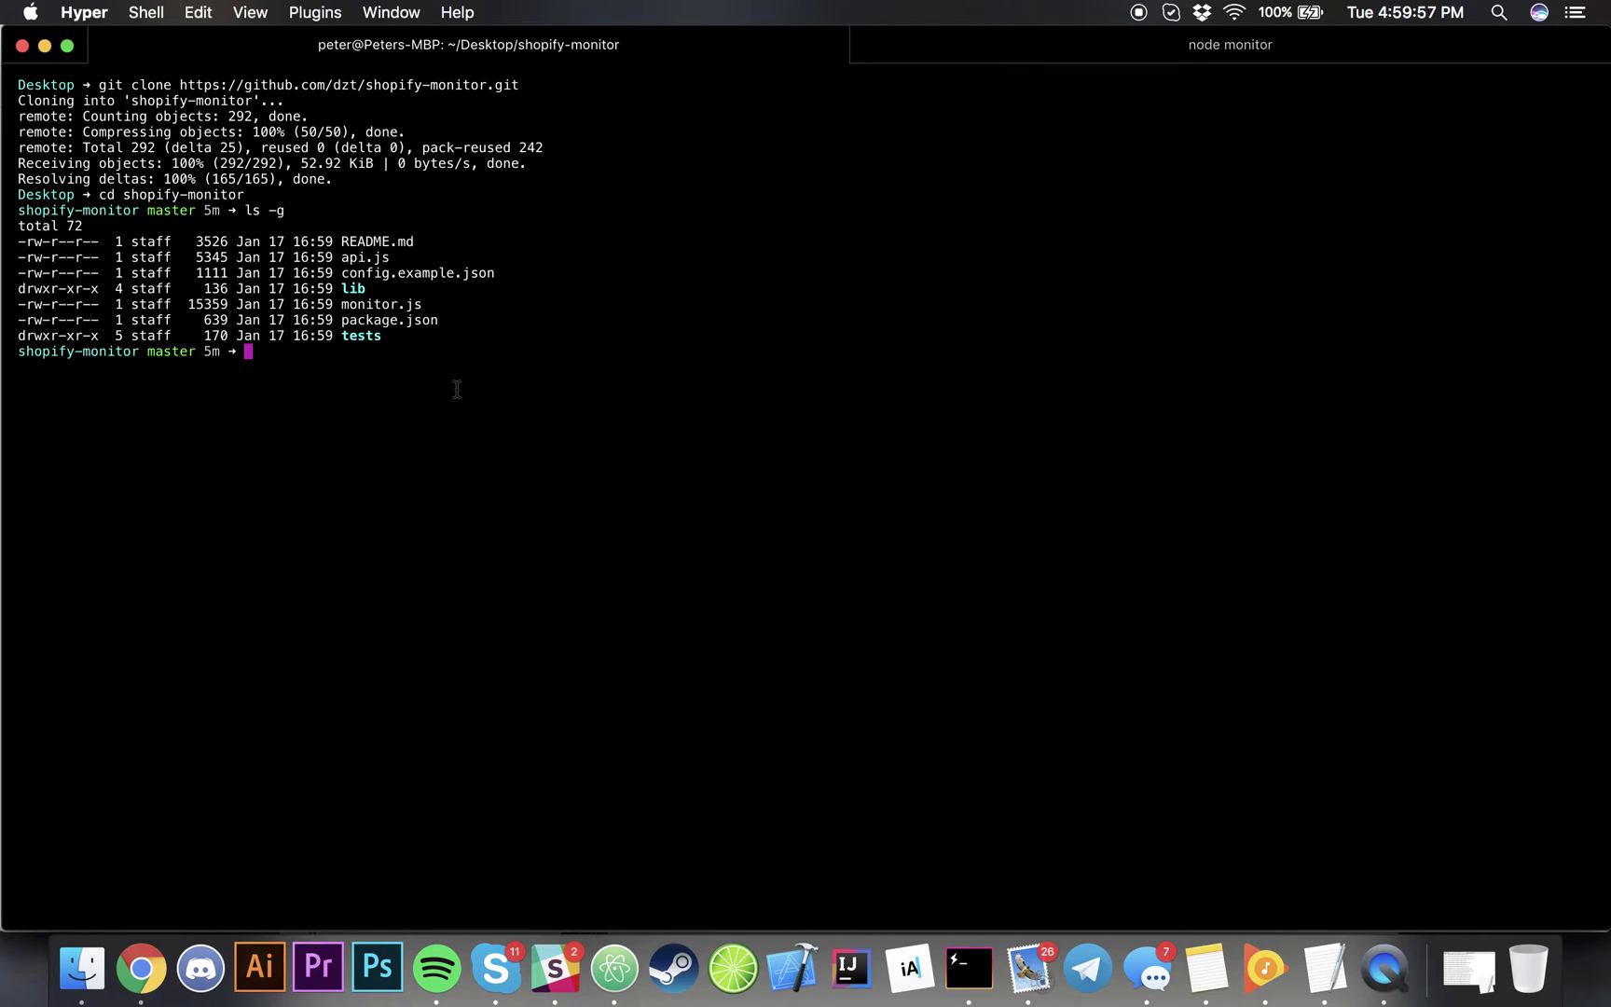
- Install dependencies with npm install, then clear the screen and list the project with ls -g
type("npm install")
key("Return")
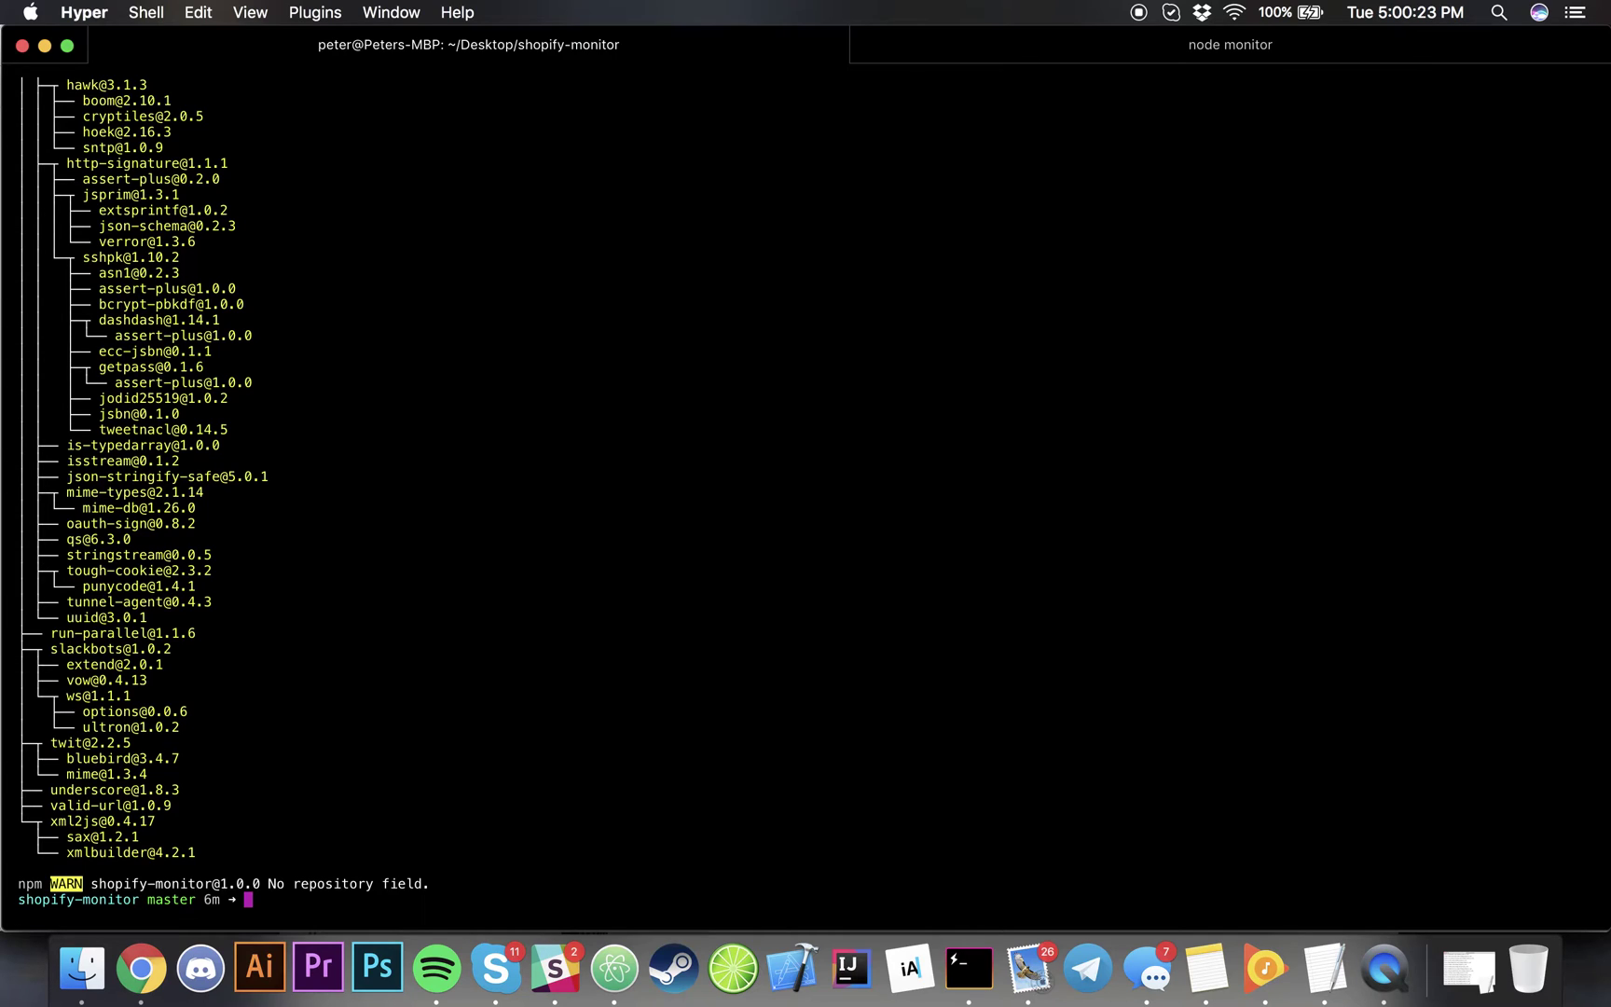
type("git pul")
key("BackSpace")
key("BackSpace")
key("BackSpace")
key("BackSpace")
key("BackSpace")
key("BackSpace")
key("BackSpace")
type("clear")
key("BackSpace")
key("BackSpace")
key("BackSpace")
key("BackSpace")
key("BackSpace")
type("clear")
key("Return")
type("ls -g")
key("Return")
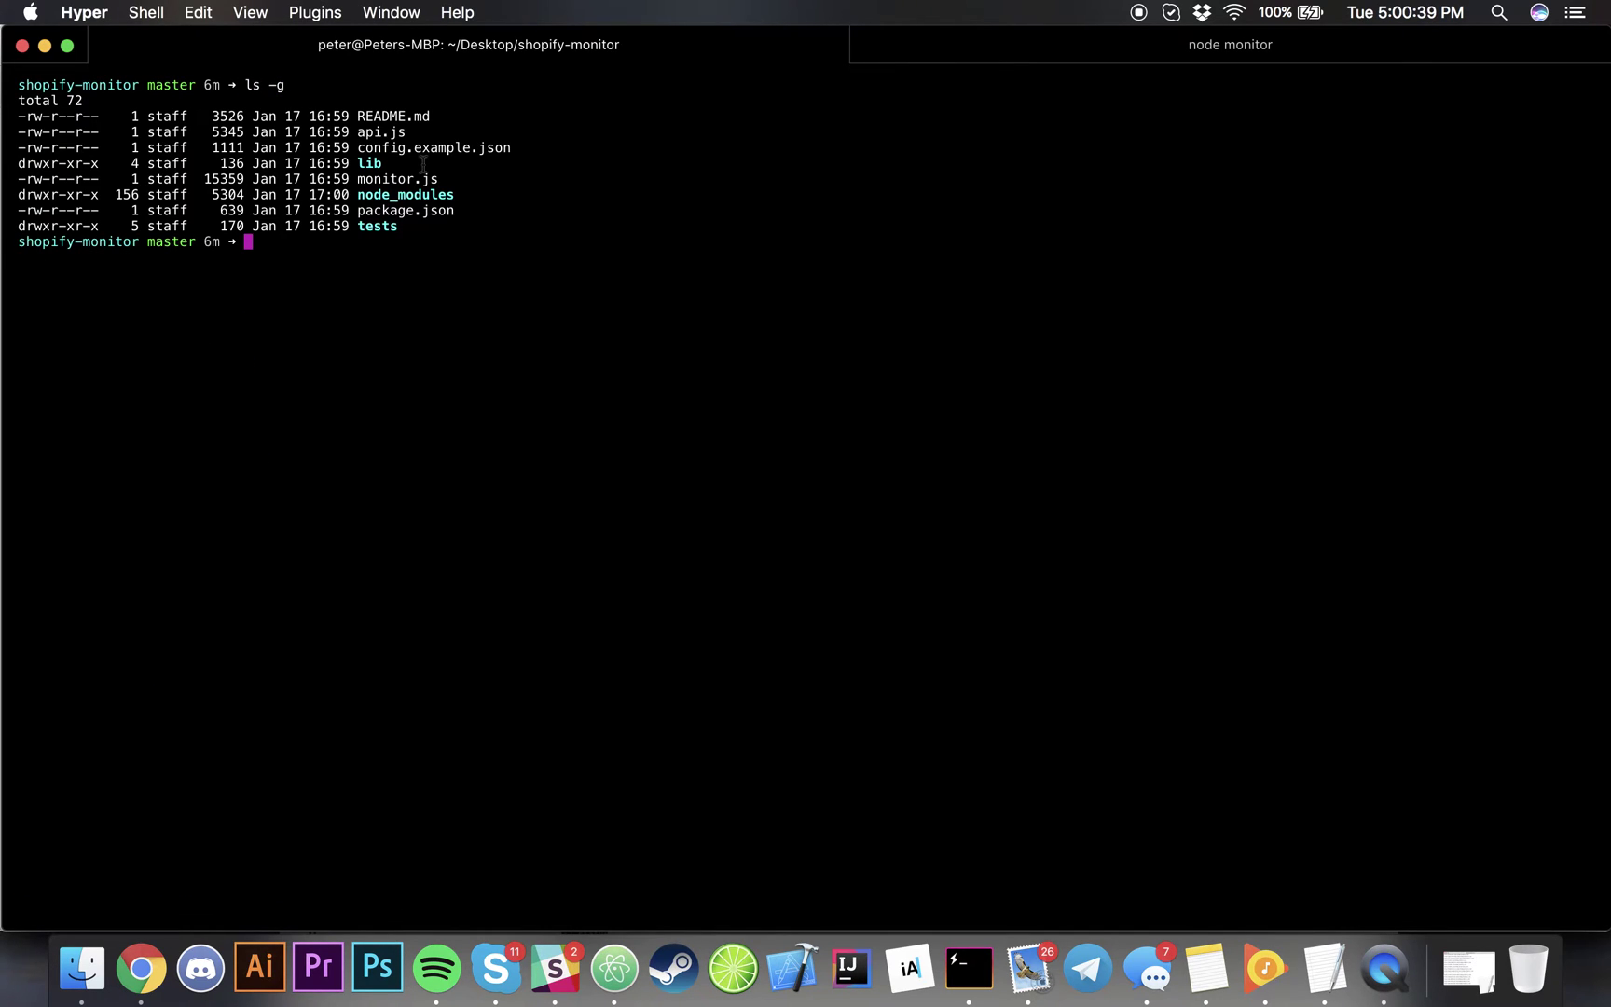
- Open config.example.json in Atom by running atom with the copied file name
left_click_drag(359, 147, 515, 147)
key("super+c")
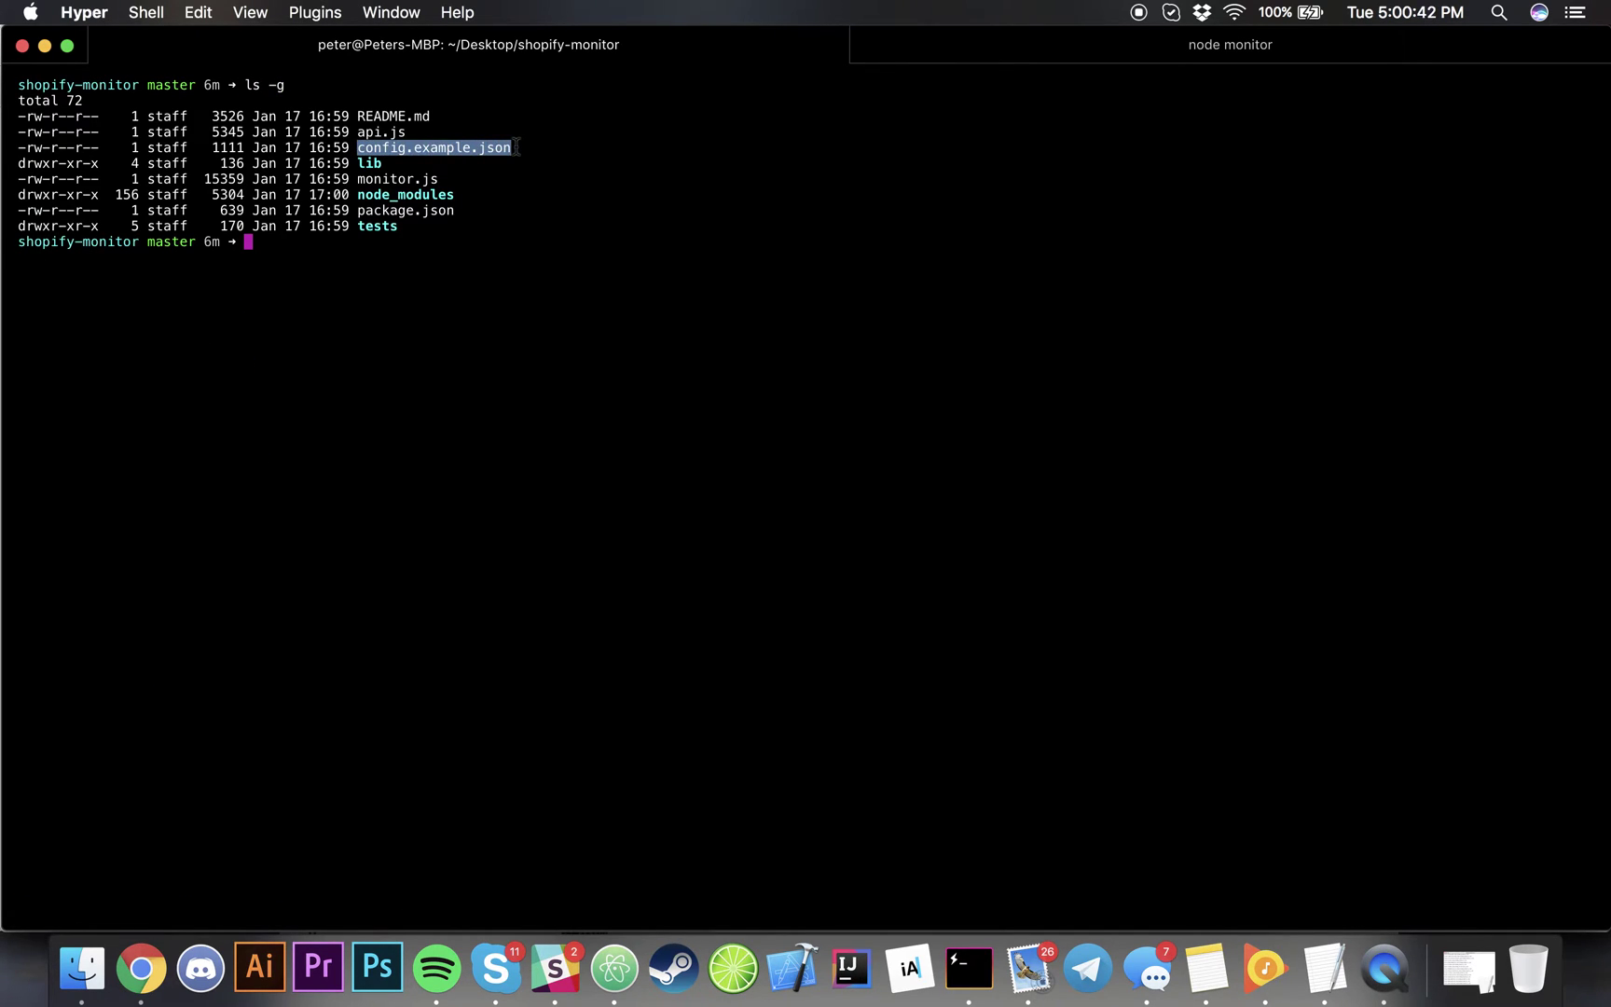
left_click(410, 217)
type("atom")
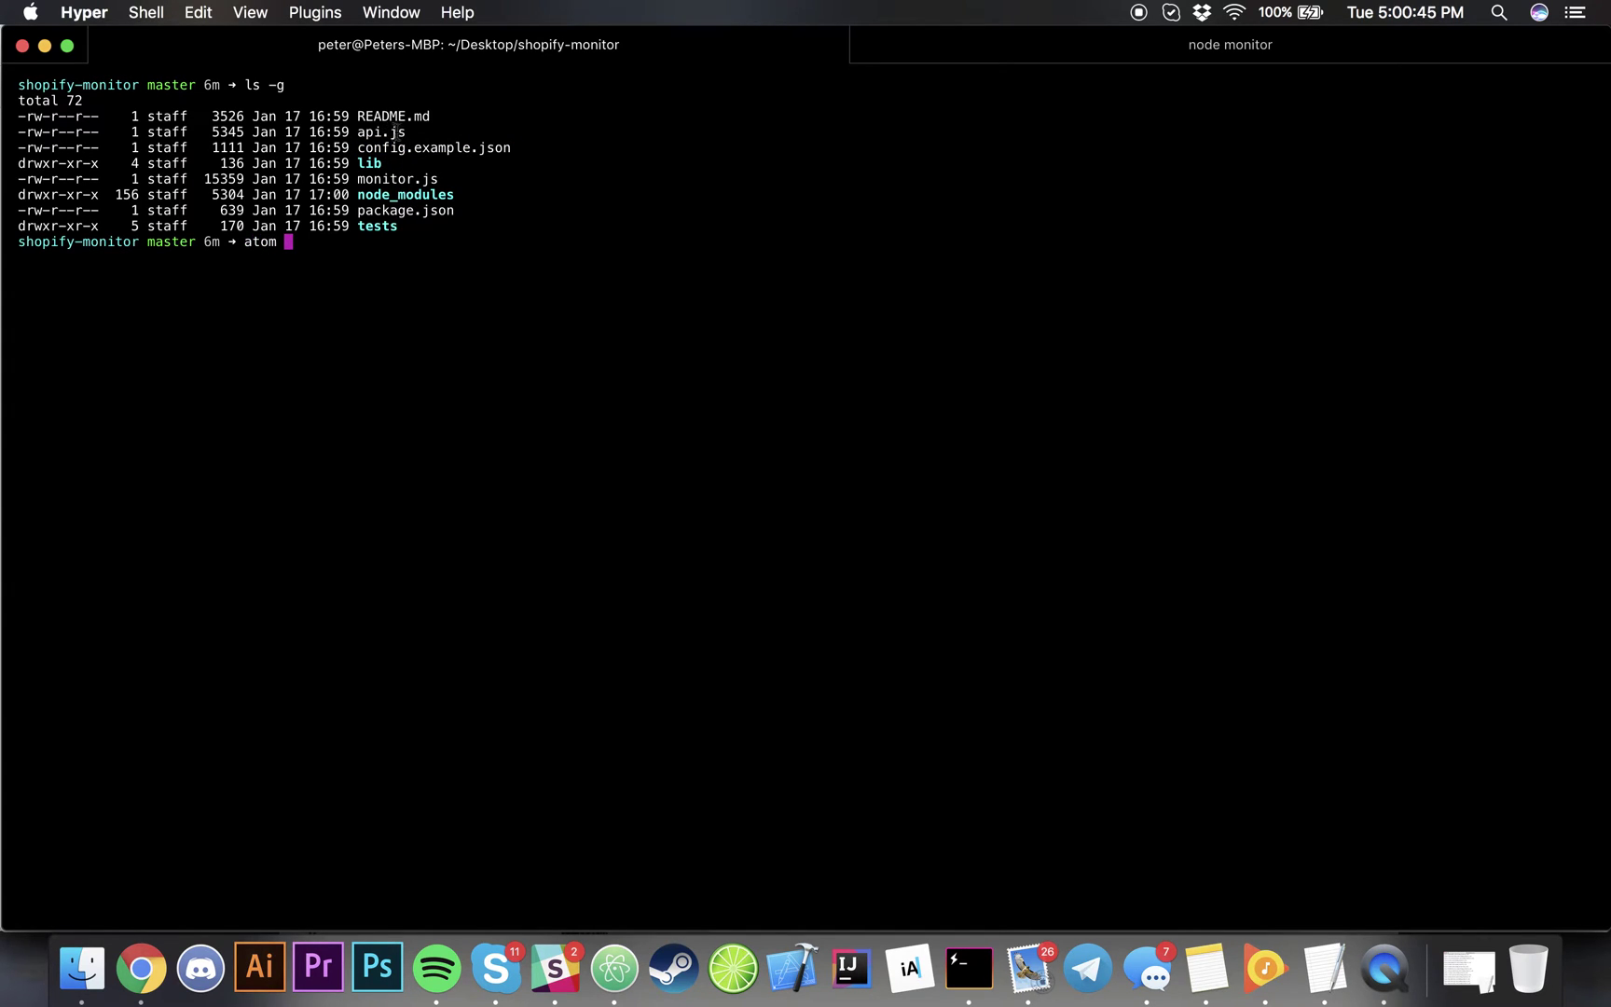
left_click_drag(360, 148, 535, 147)
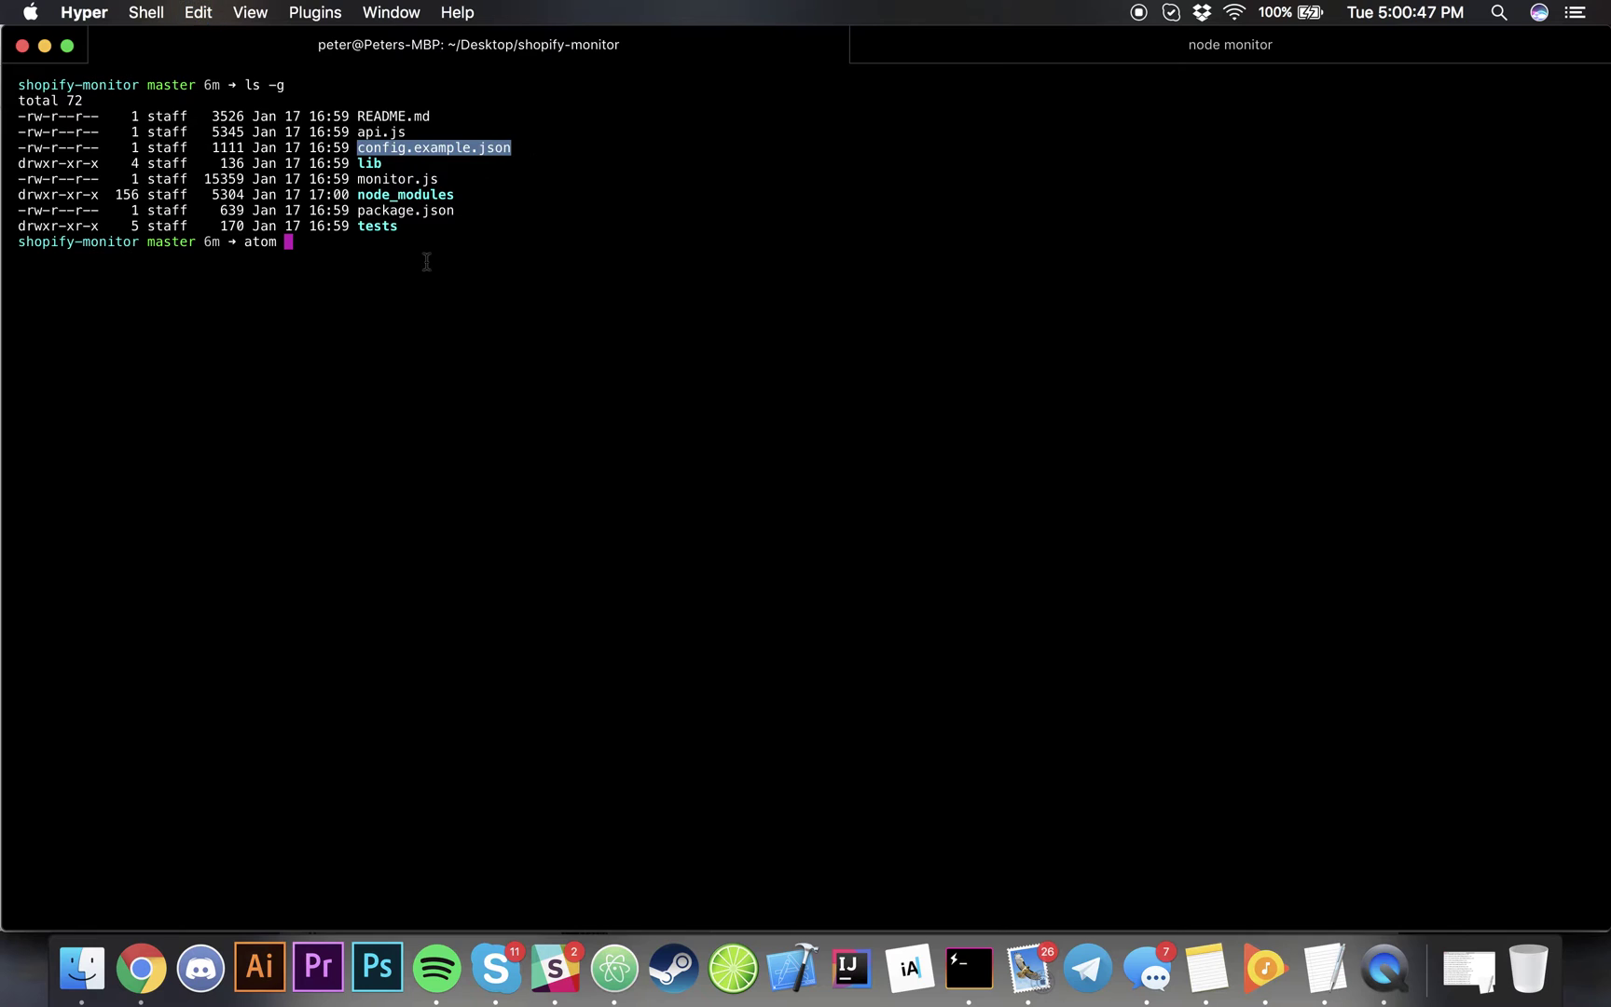
key("super+v")
key("Return")
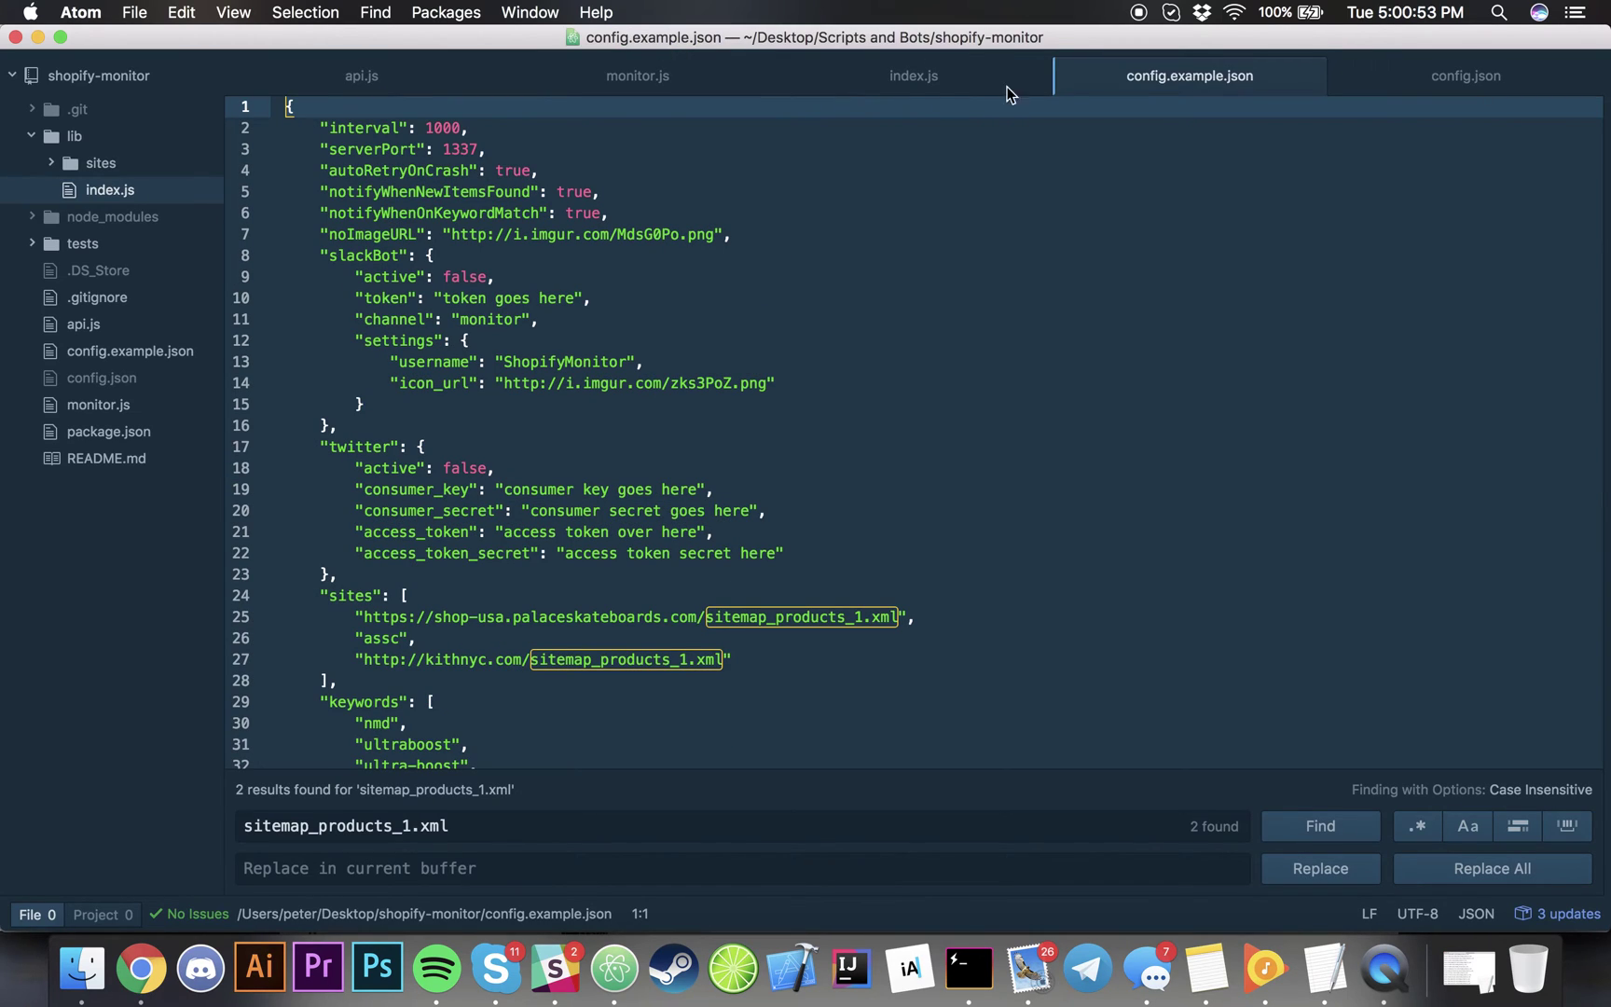
- Hide the tree view and look over the nmd, ultra-boost and yeezy keywords in the config
left_click(691, 206)
key("super+backslash")
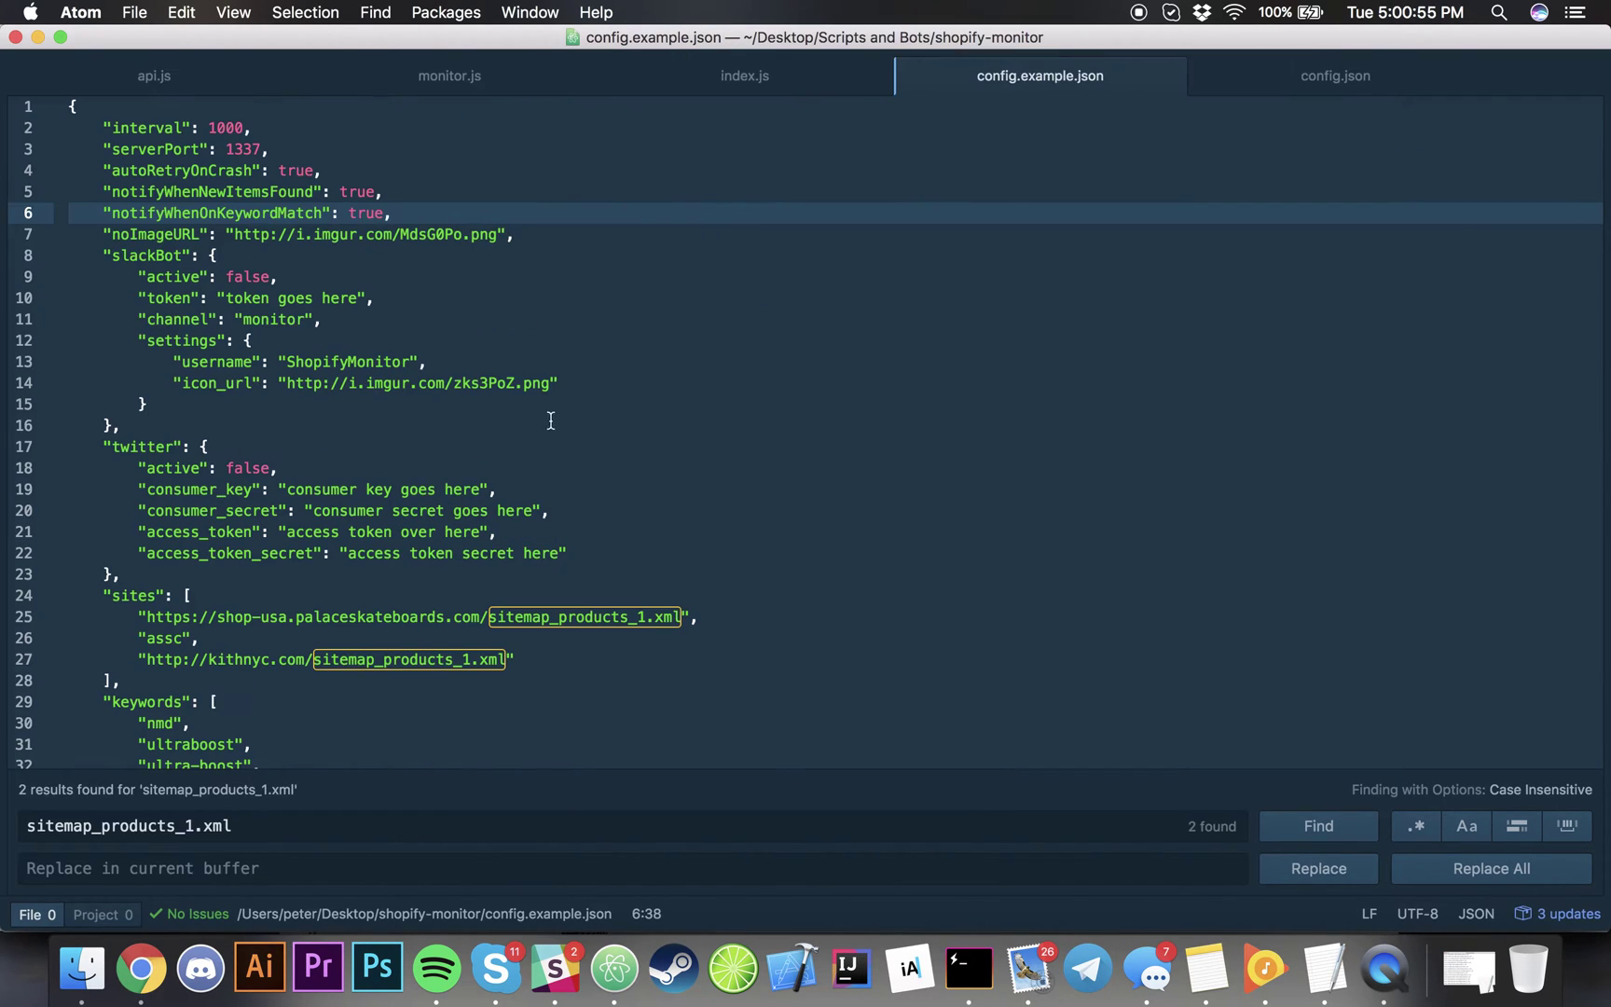
left_click(551, 420)
scroll(408, 525, "down", 3)
scroll(327, 414, "up", 3)
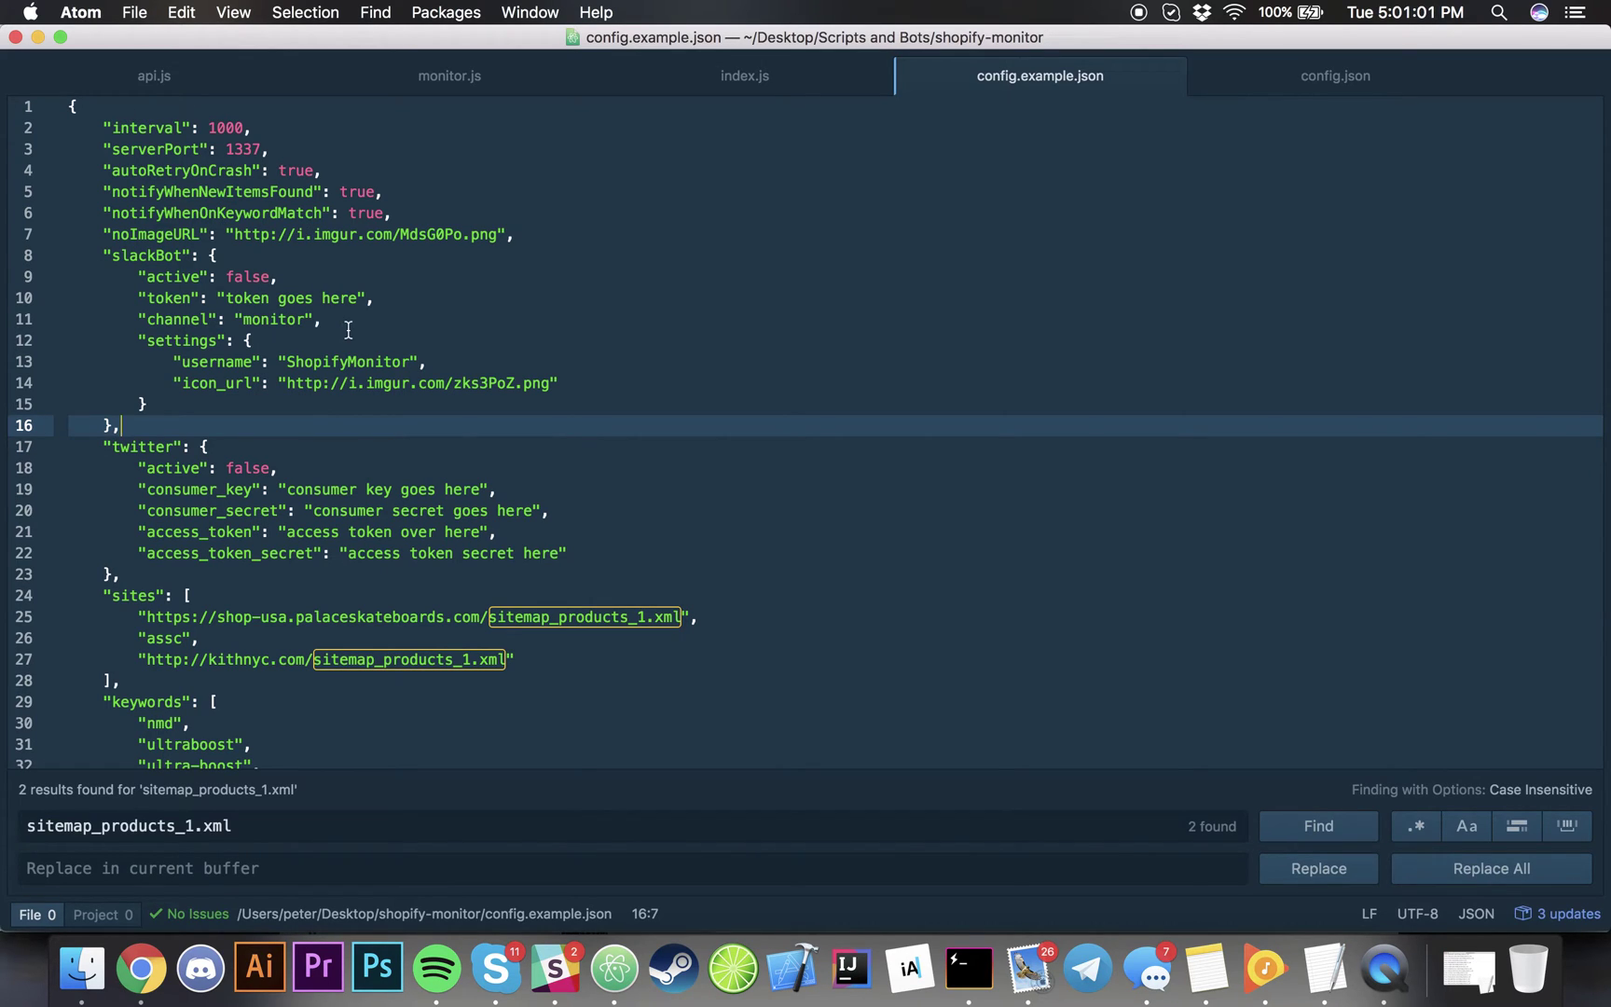
scroll(348, 331, "down", 5)
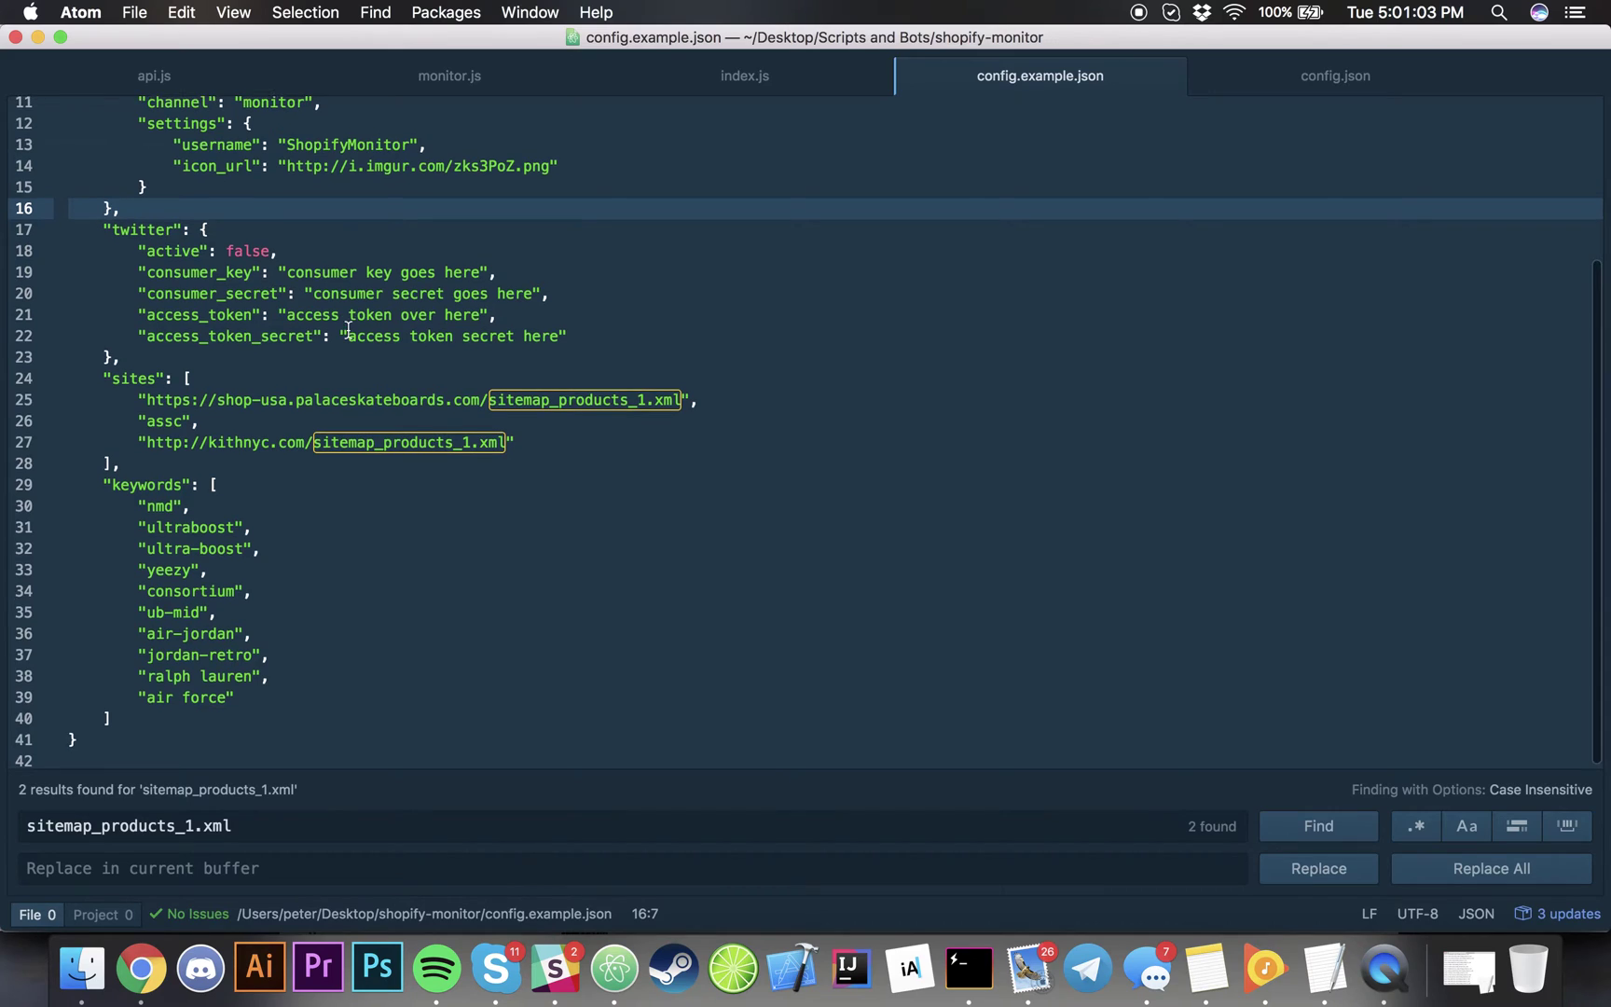
double_click(160, 506)
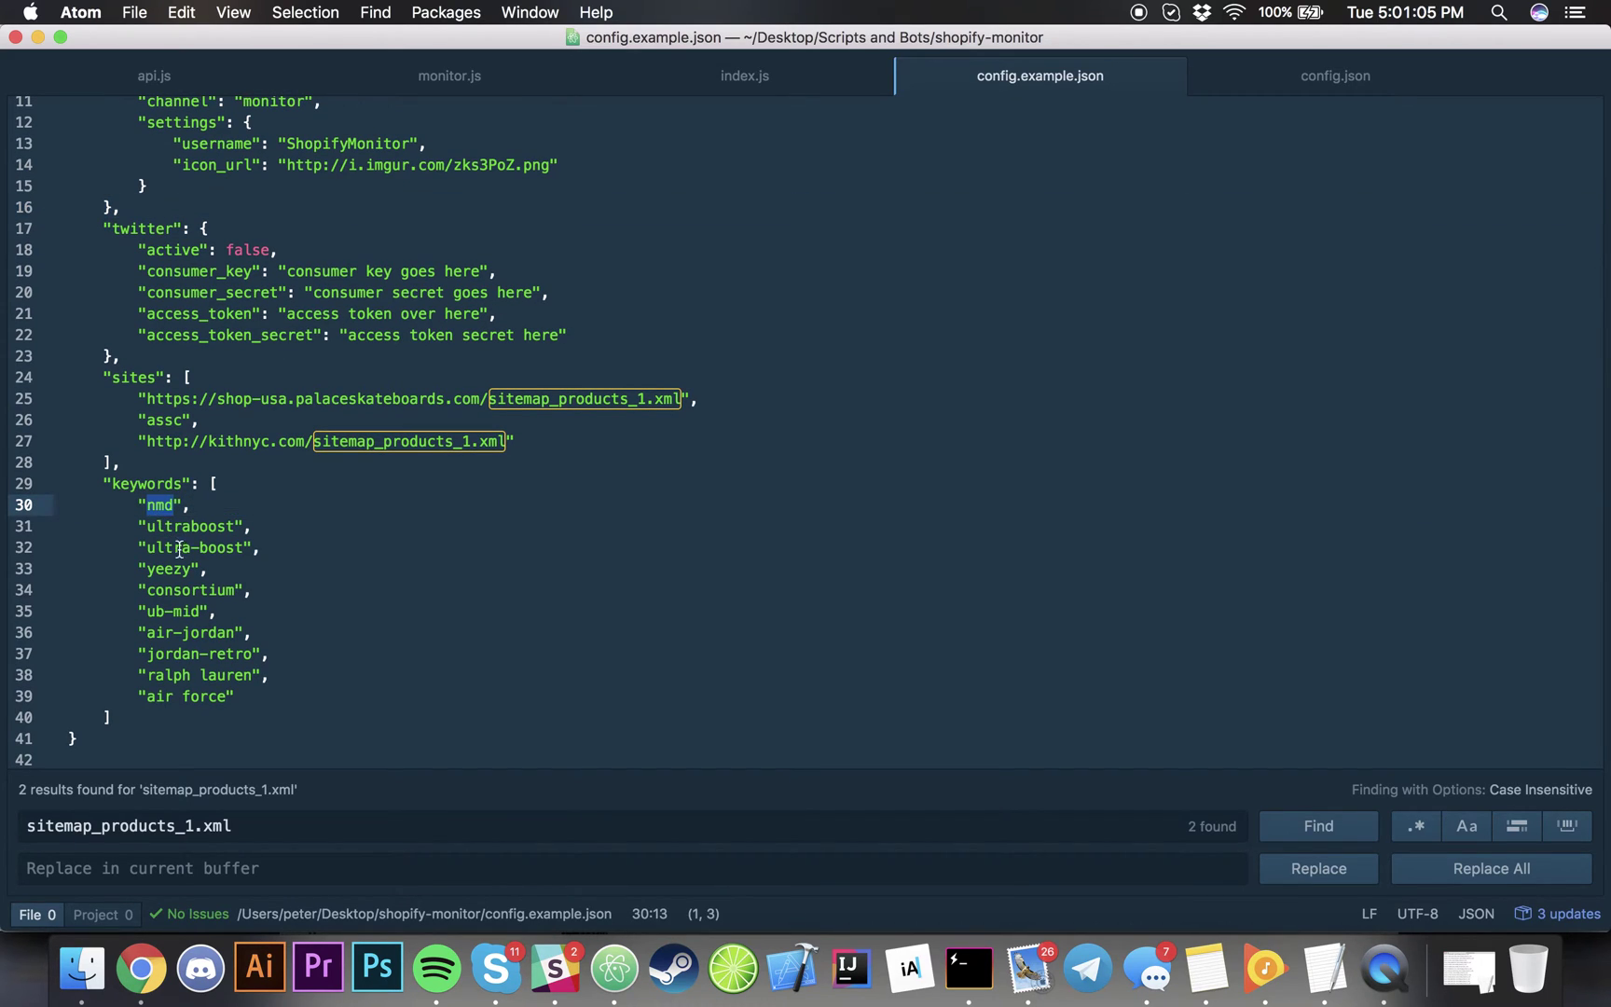
double_click(160, 527)
double_click(167, 548)
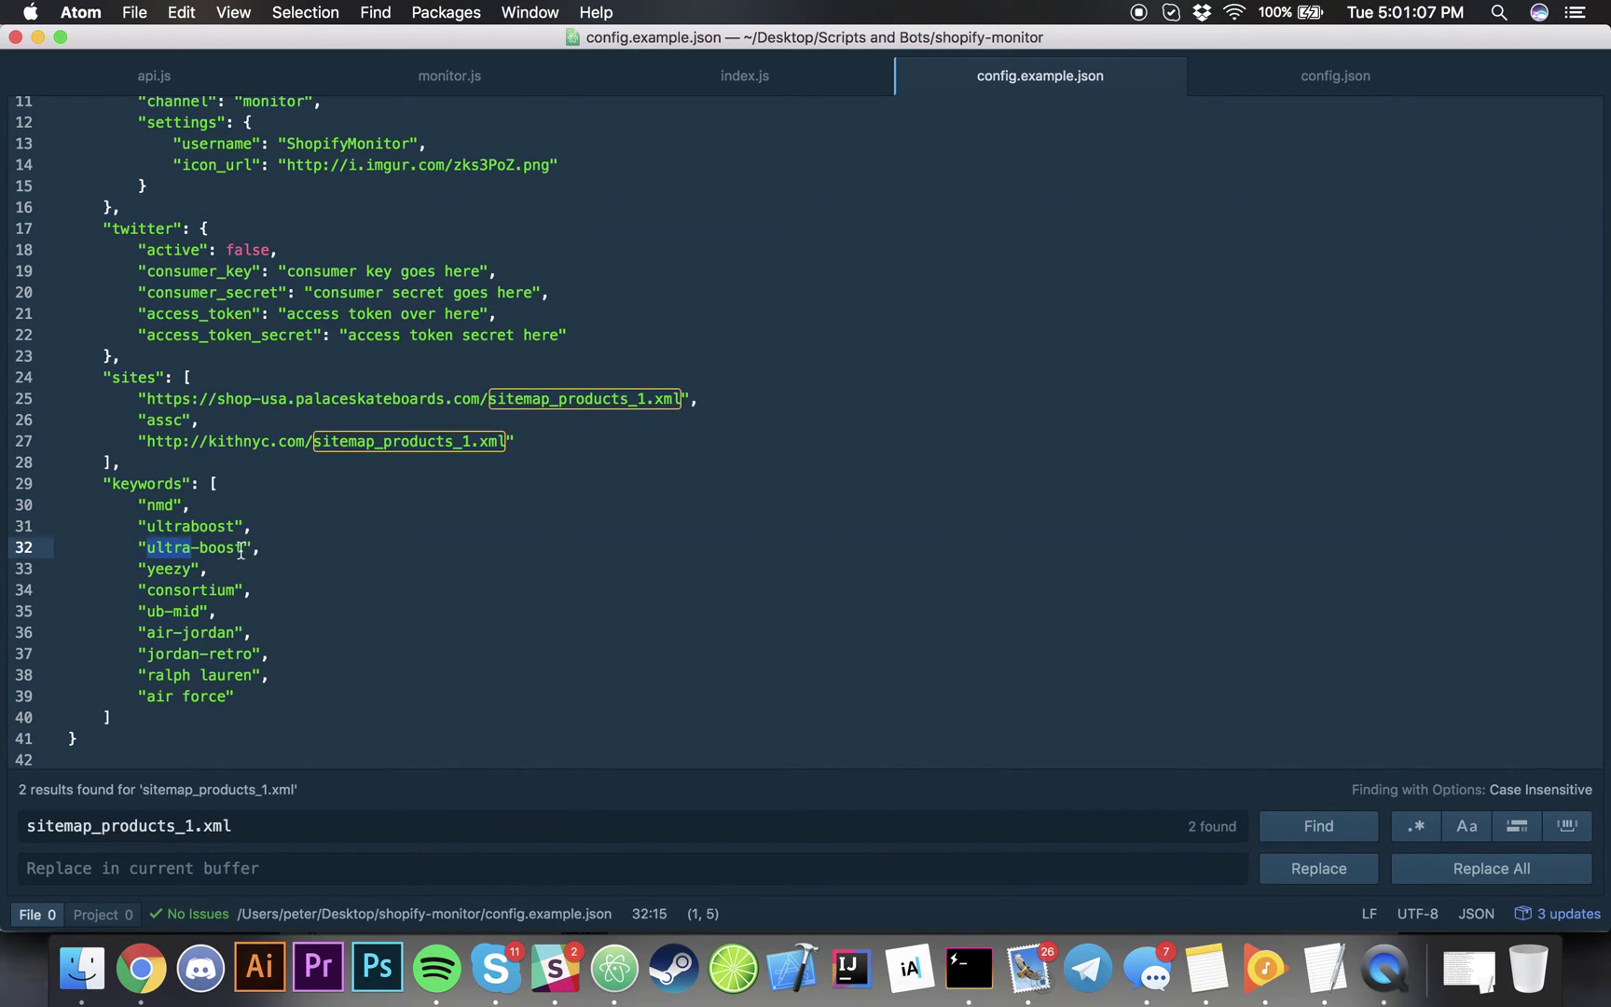
double_click(229, 548)
left_click(199, 550)
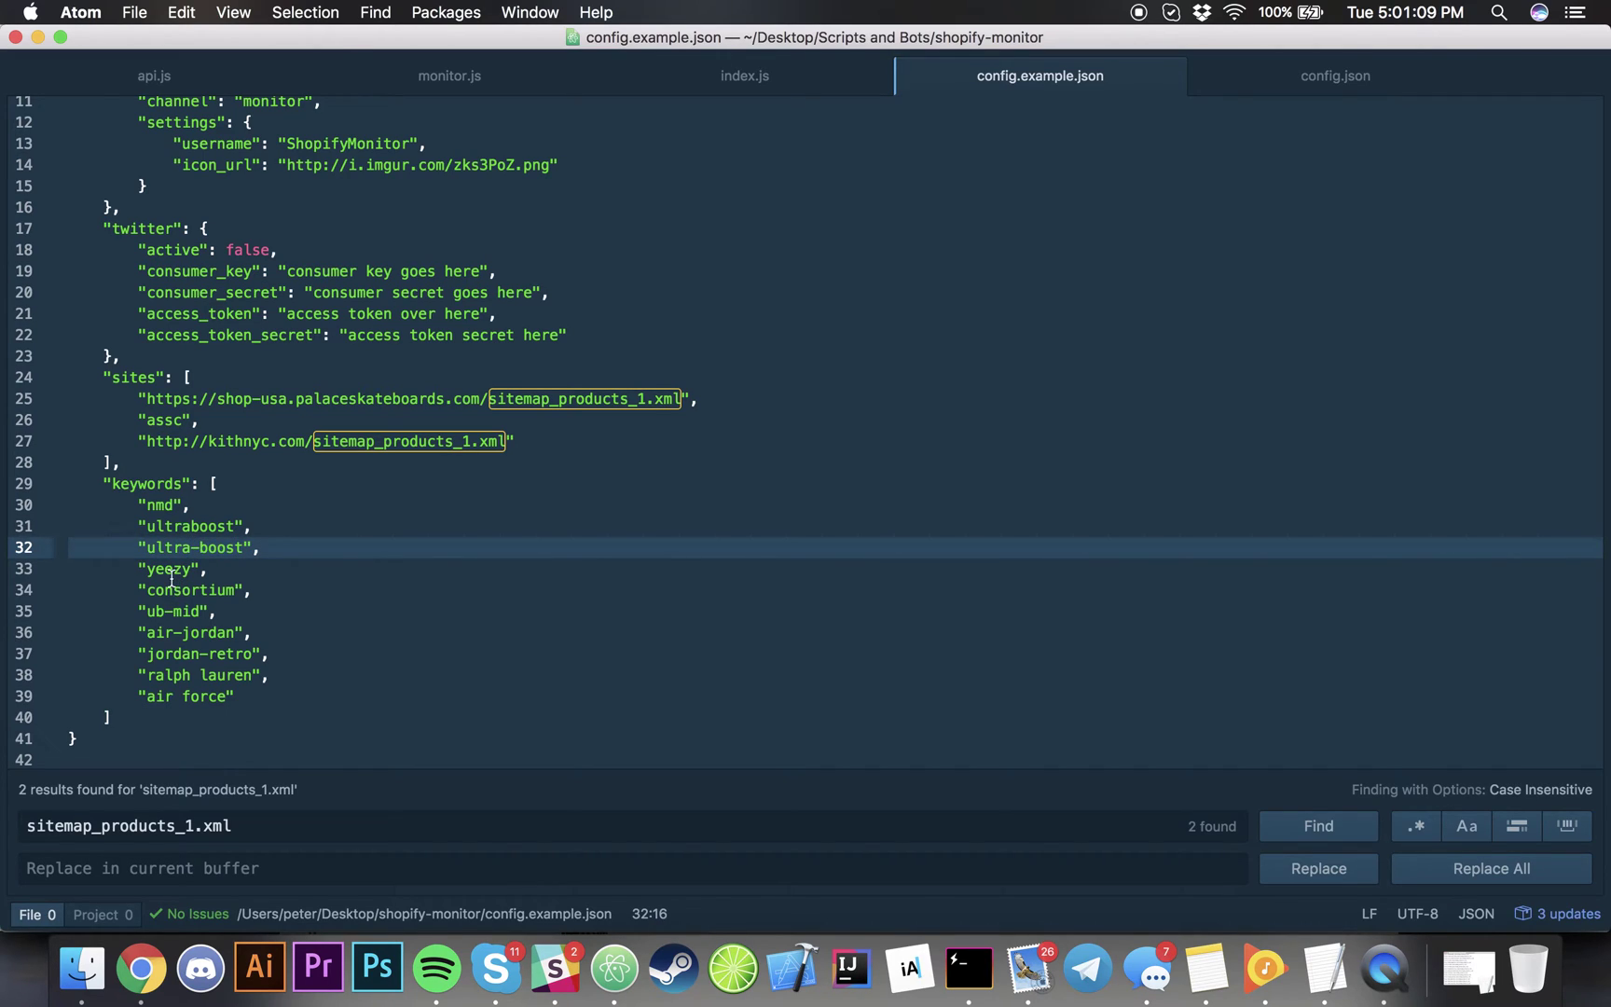
left_click(171, 572)
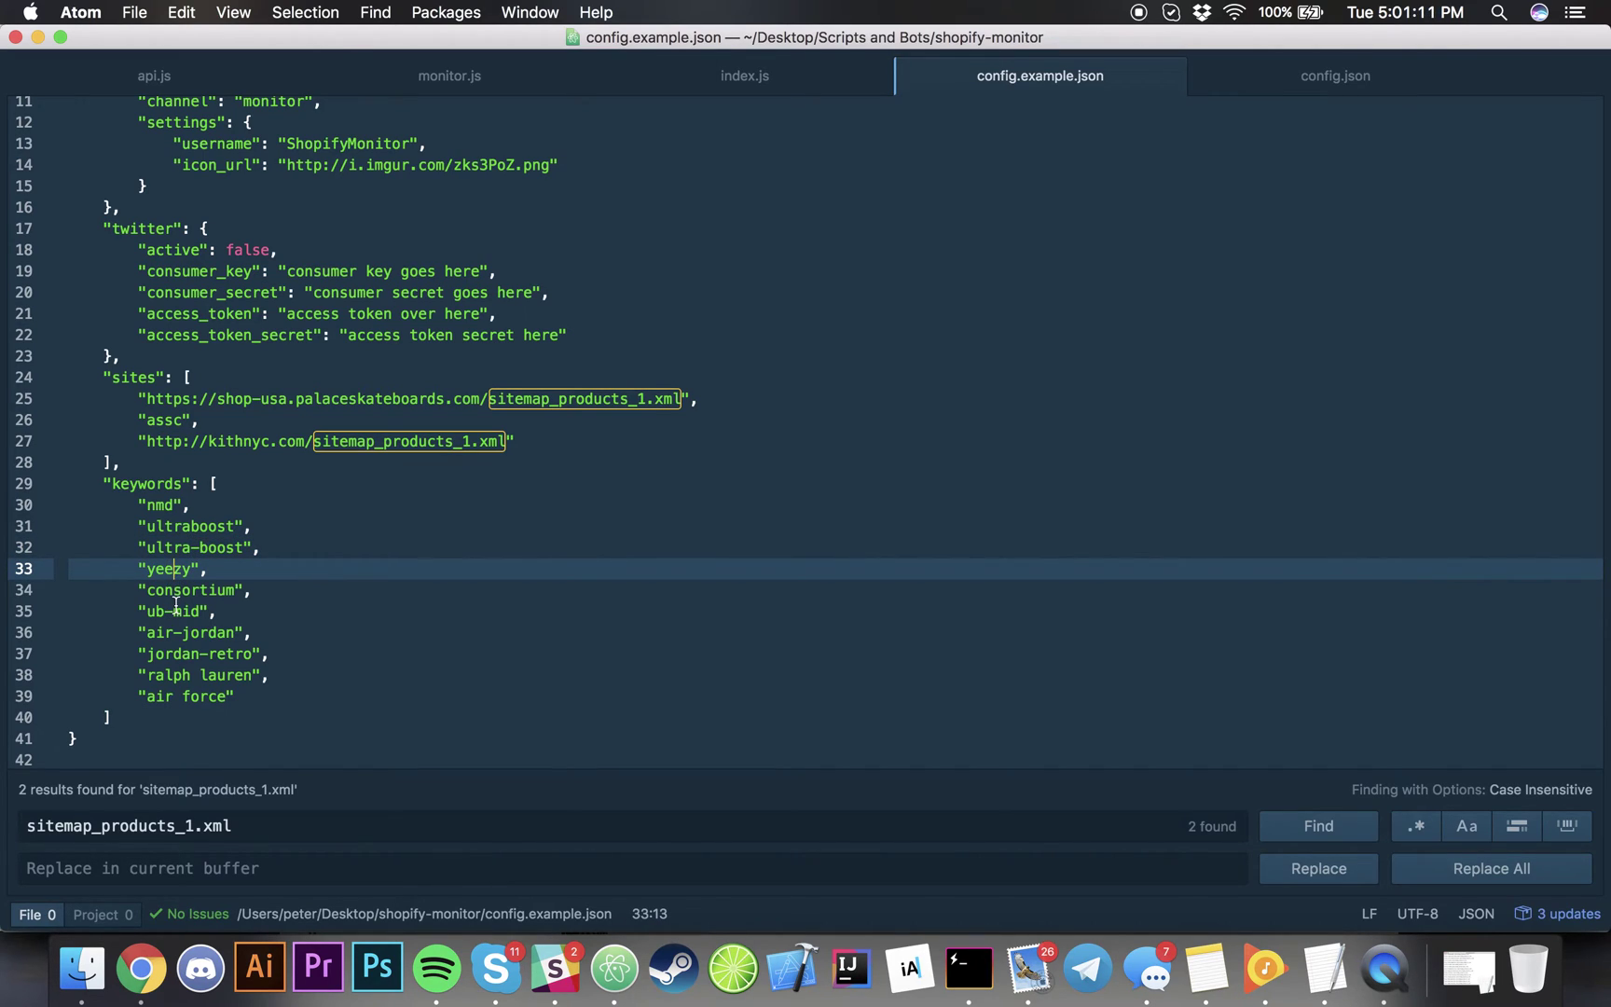
scroll(177, 604, "up", 1)
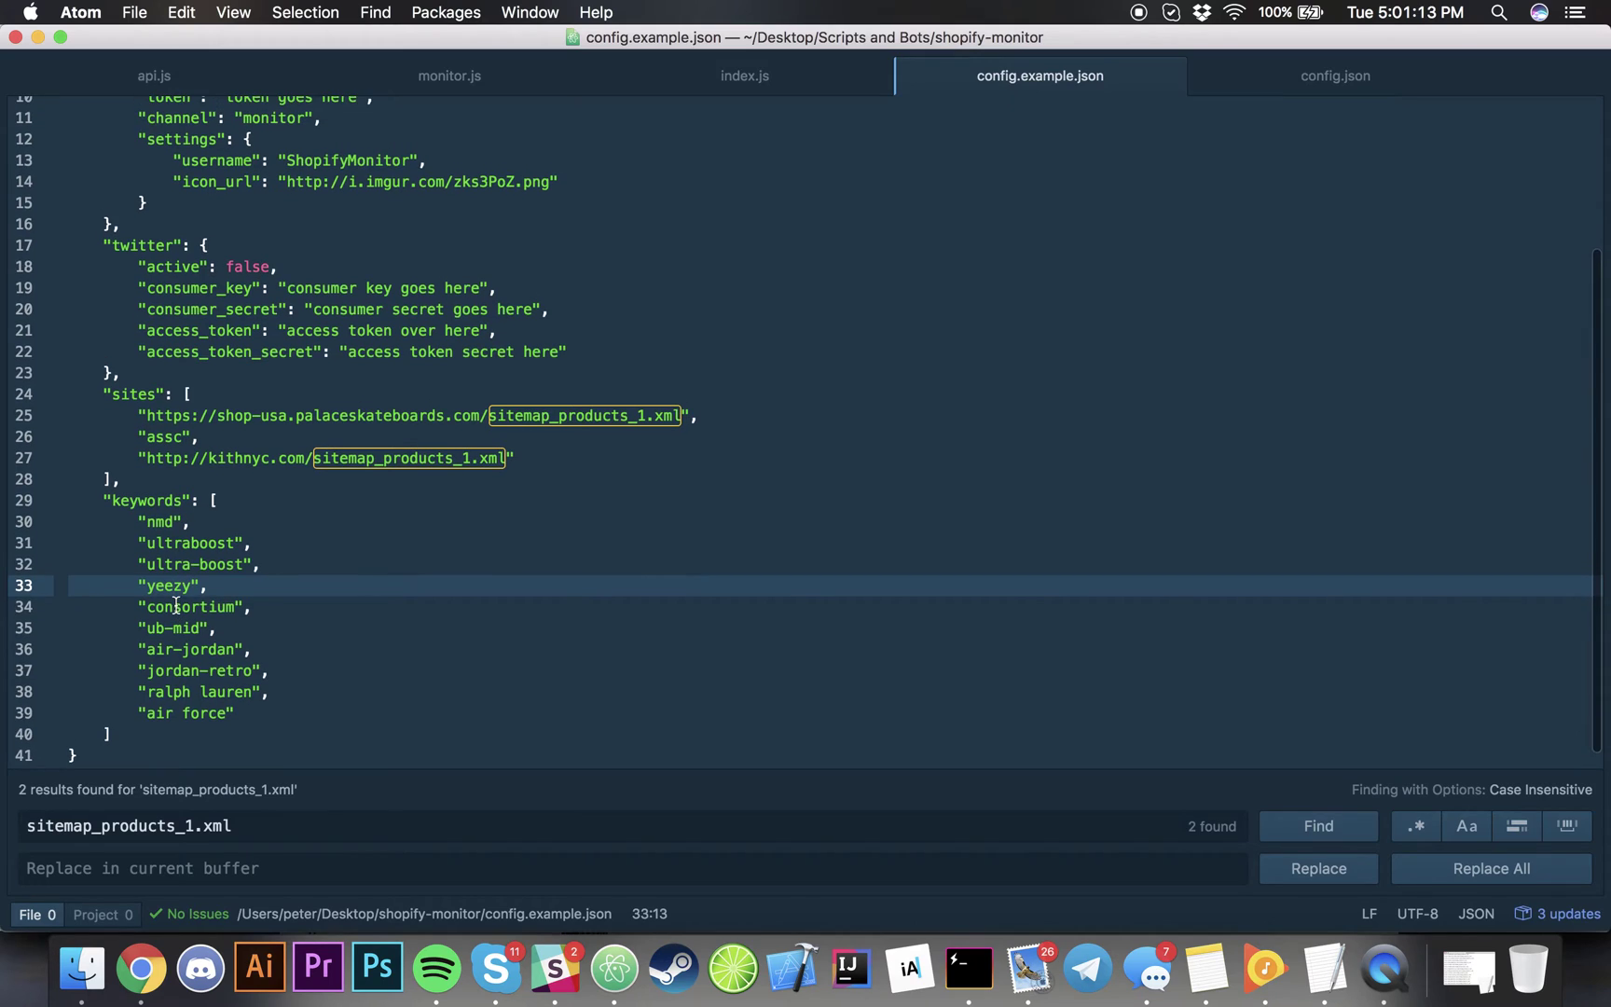
scroll(176, 604, "up", 5)
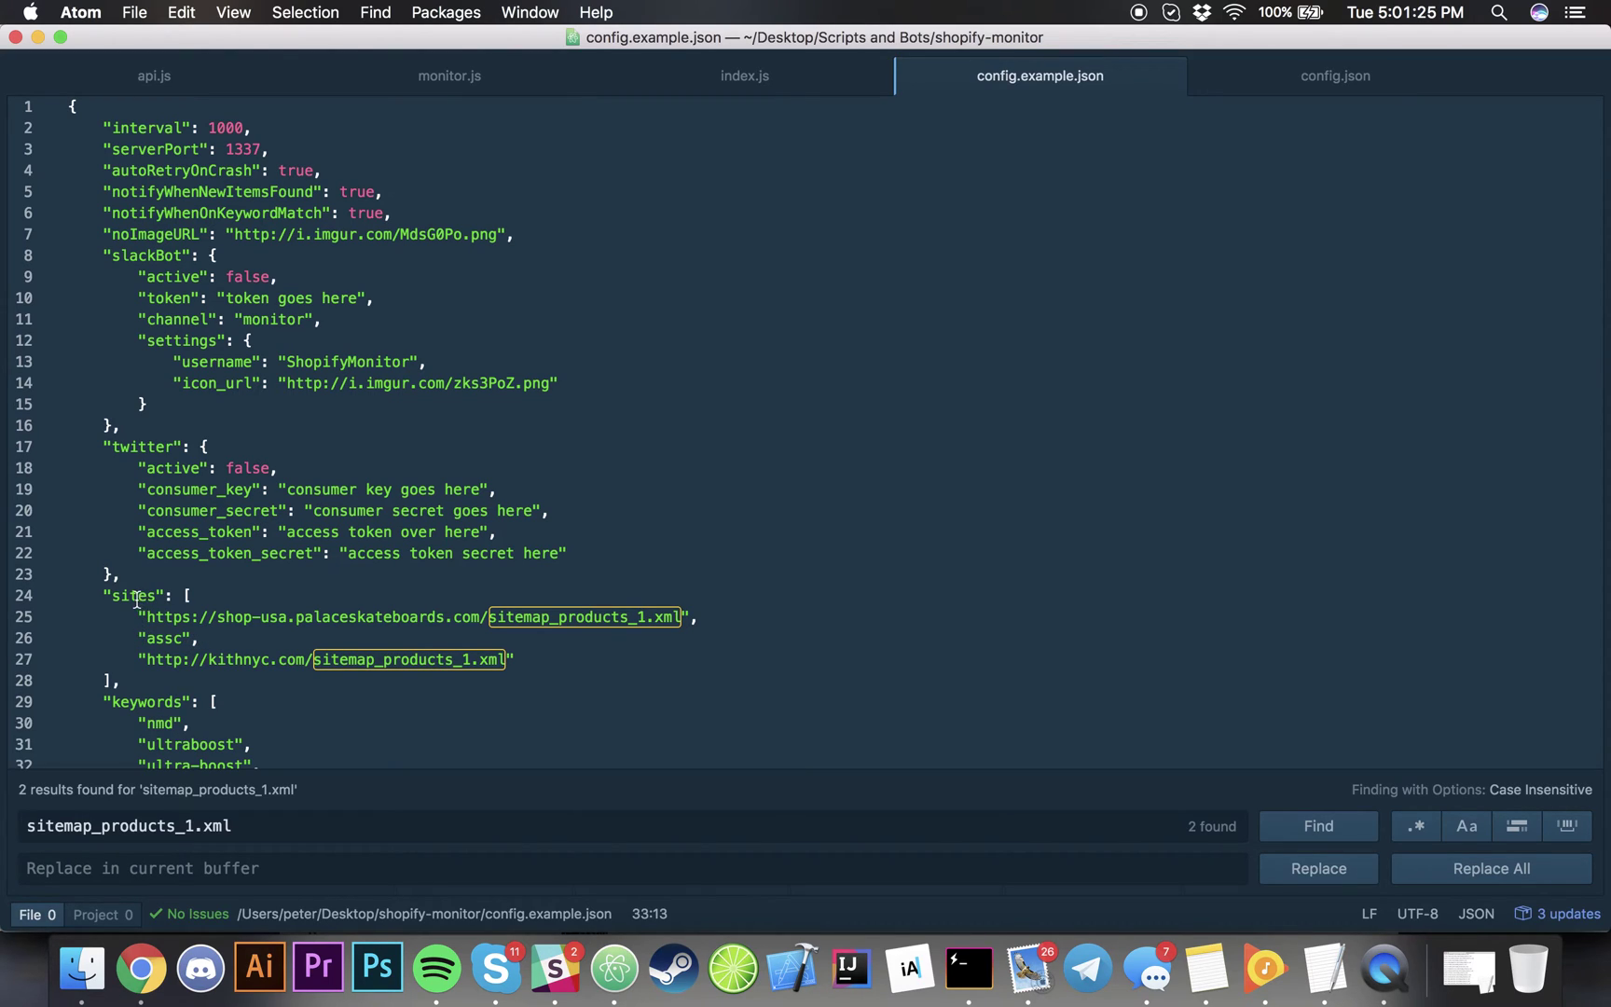
- Delete the assc entry from the sites list, leaving the Palace and Kith sitemap URLs
left_click_drag(136, 620, 311, 620)
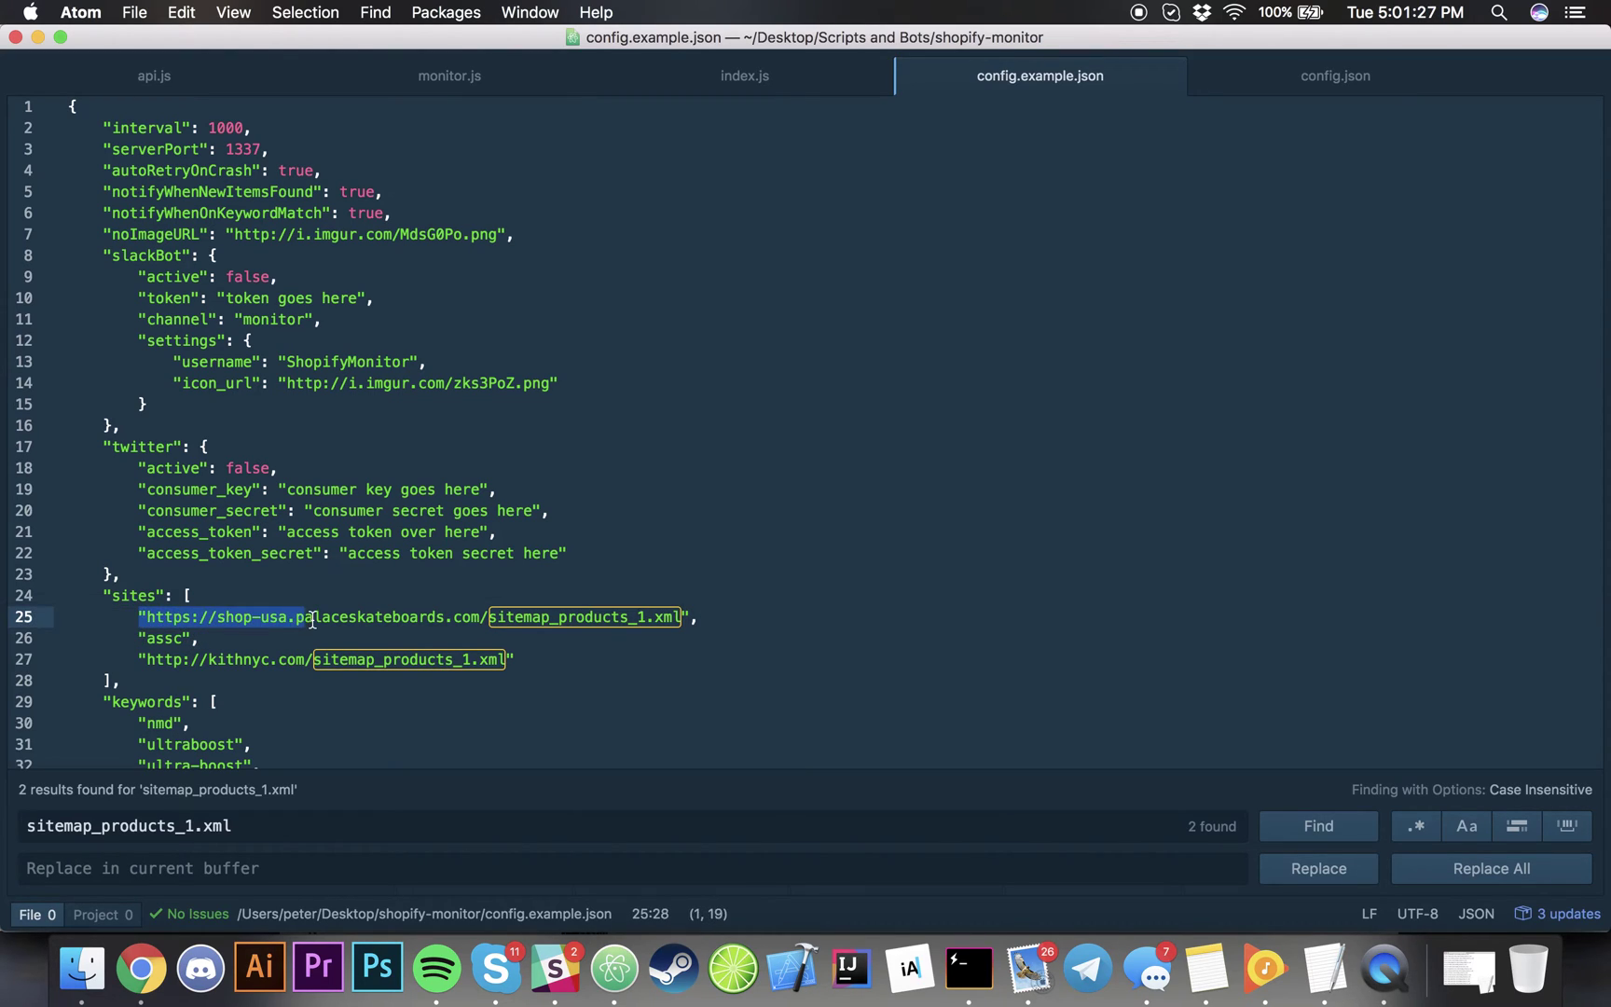
left_click(311, 620)
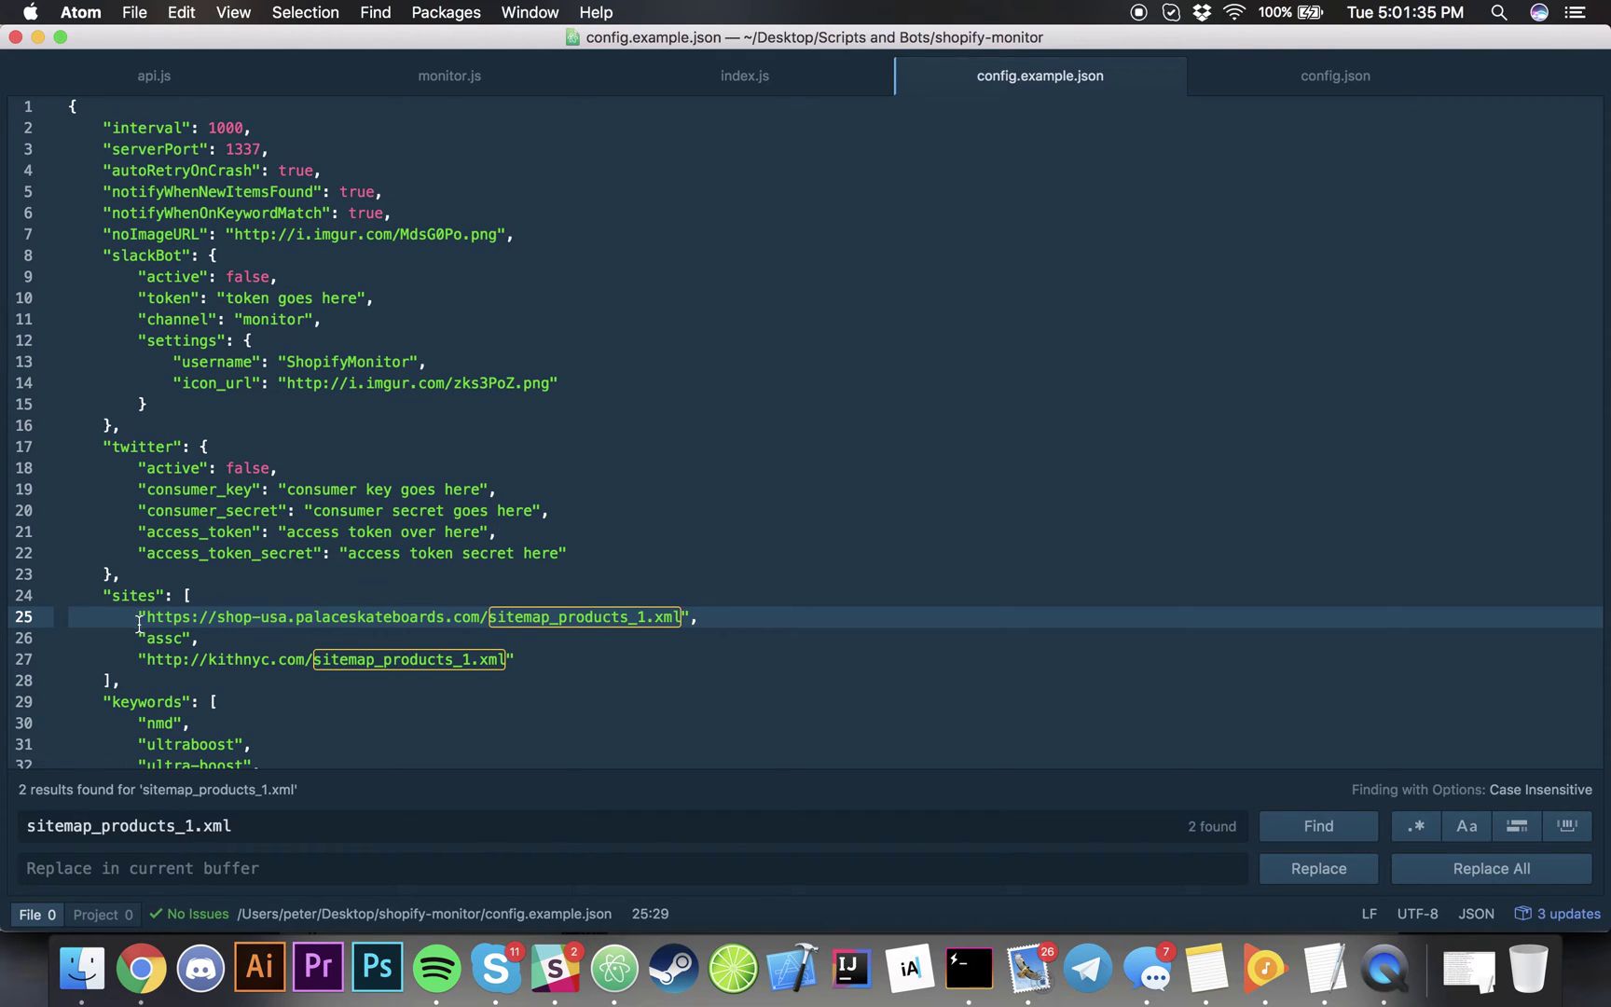
left_click_drag(138, 618, 680, 619)
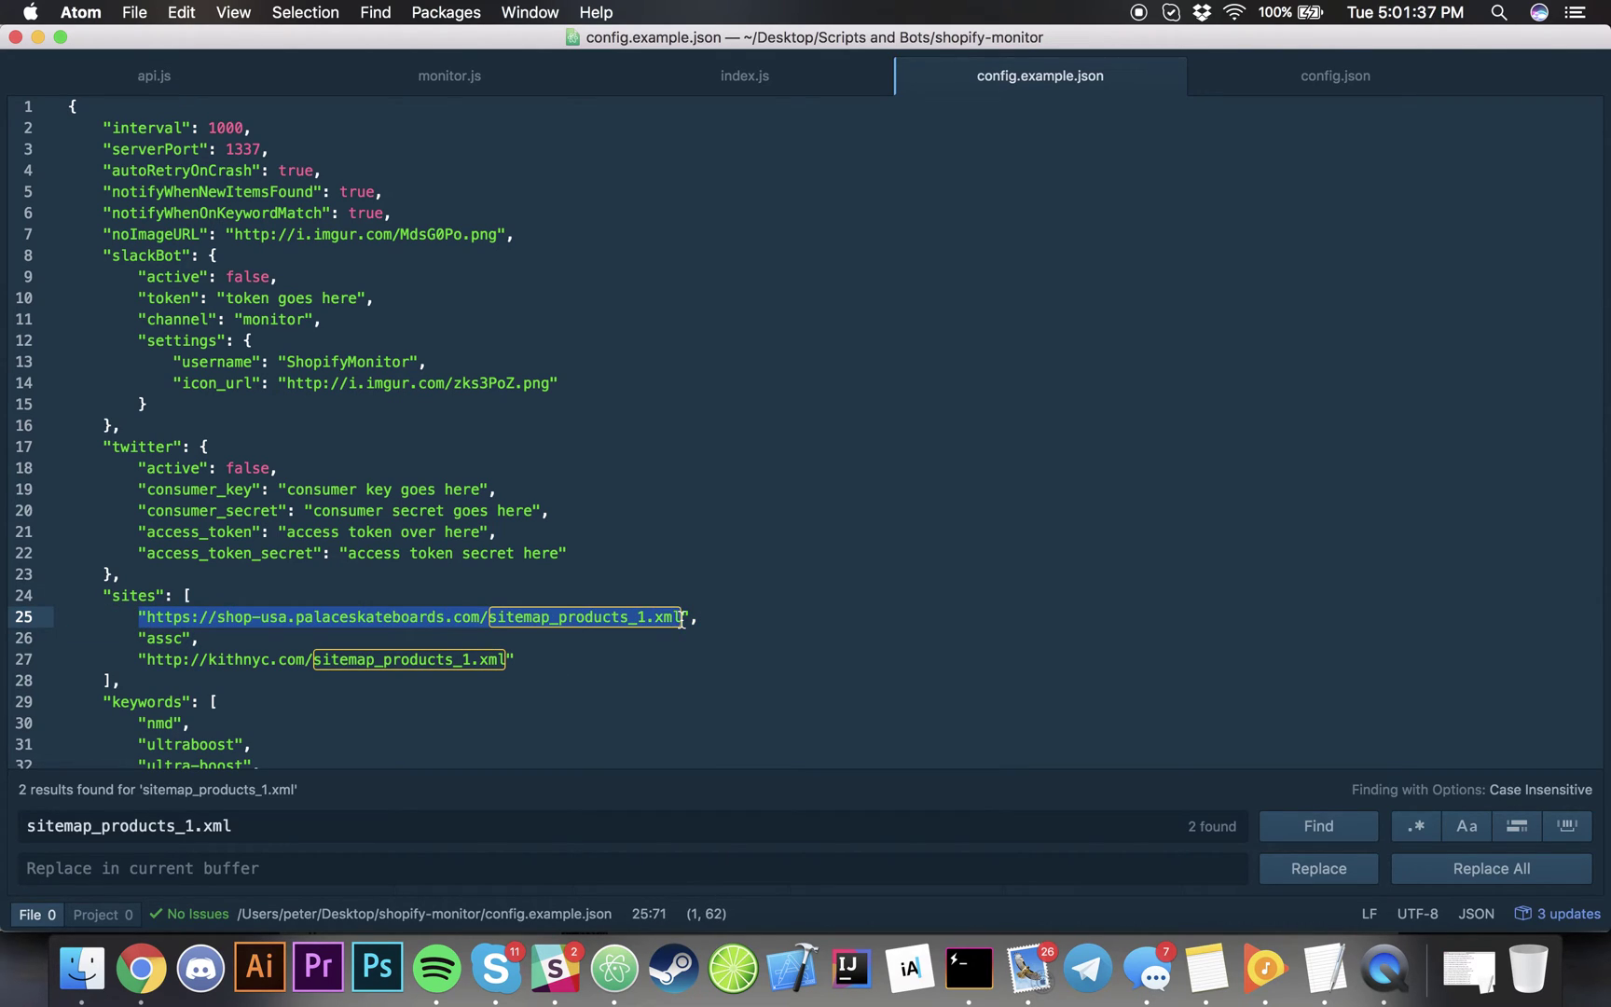
double_click(159, 636)
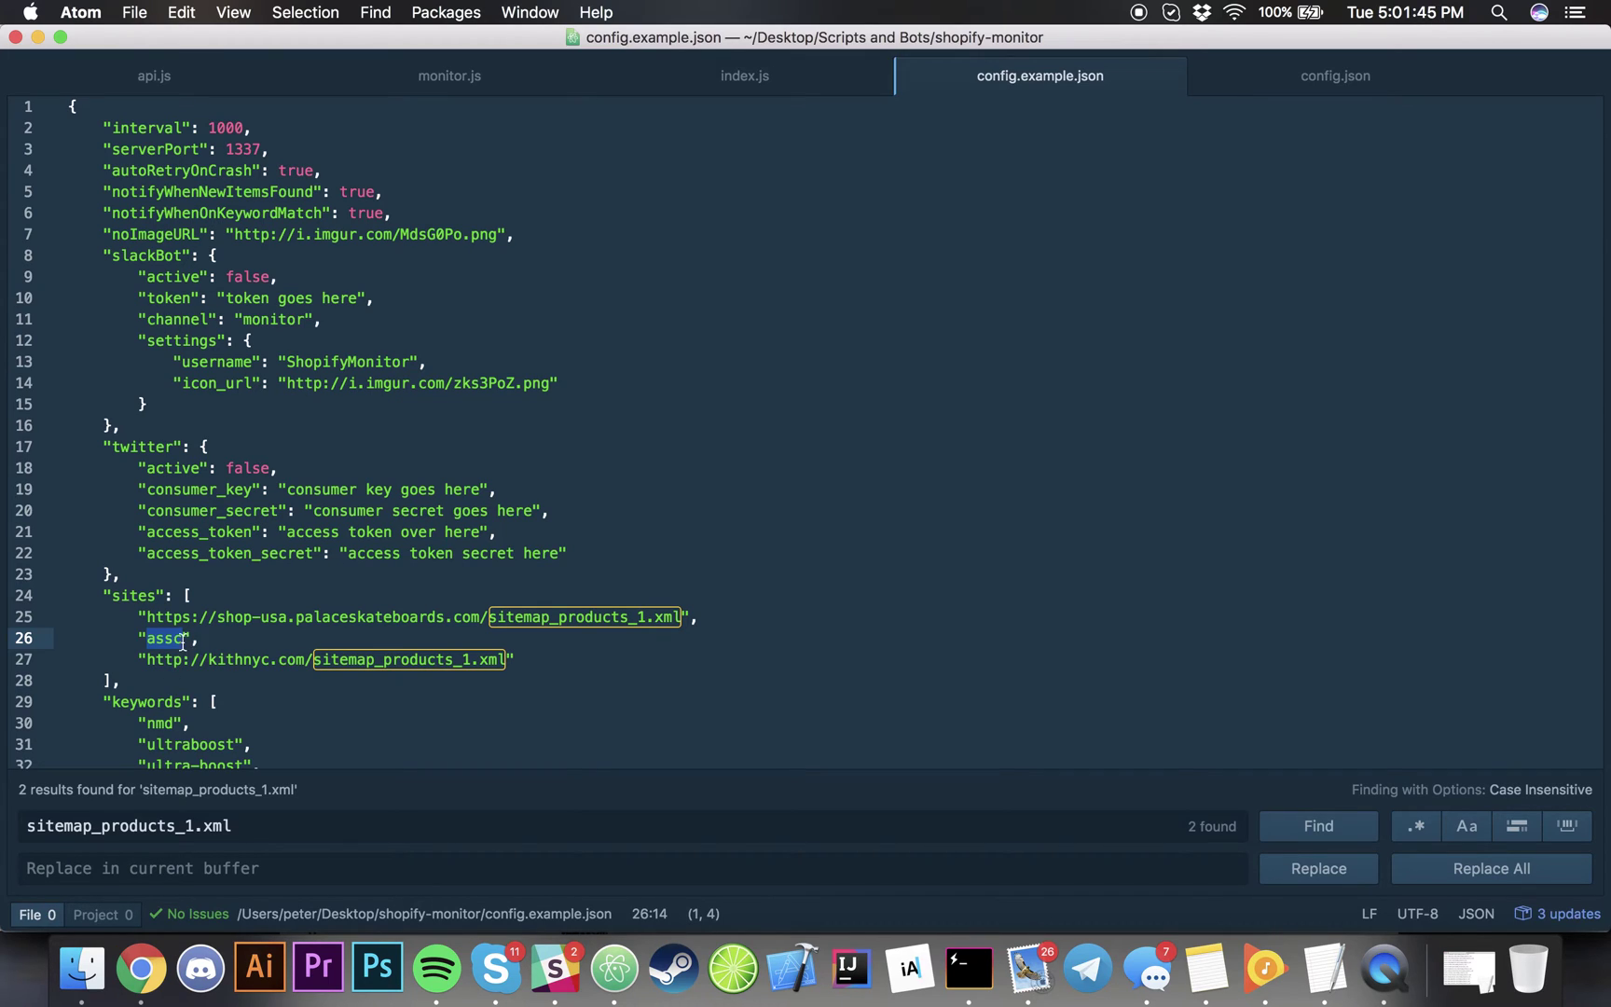
left_click(203, 641)
key("Return")
type("\"")
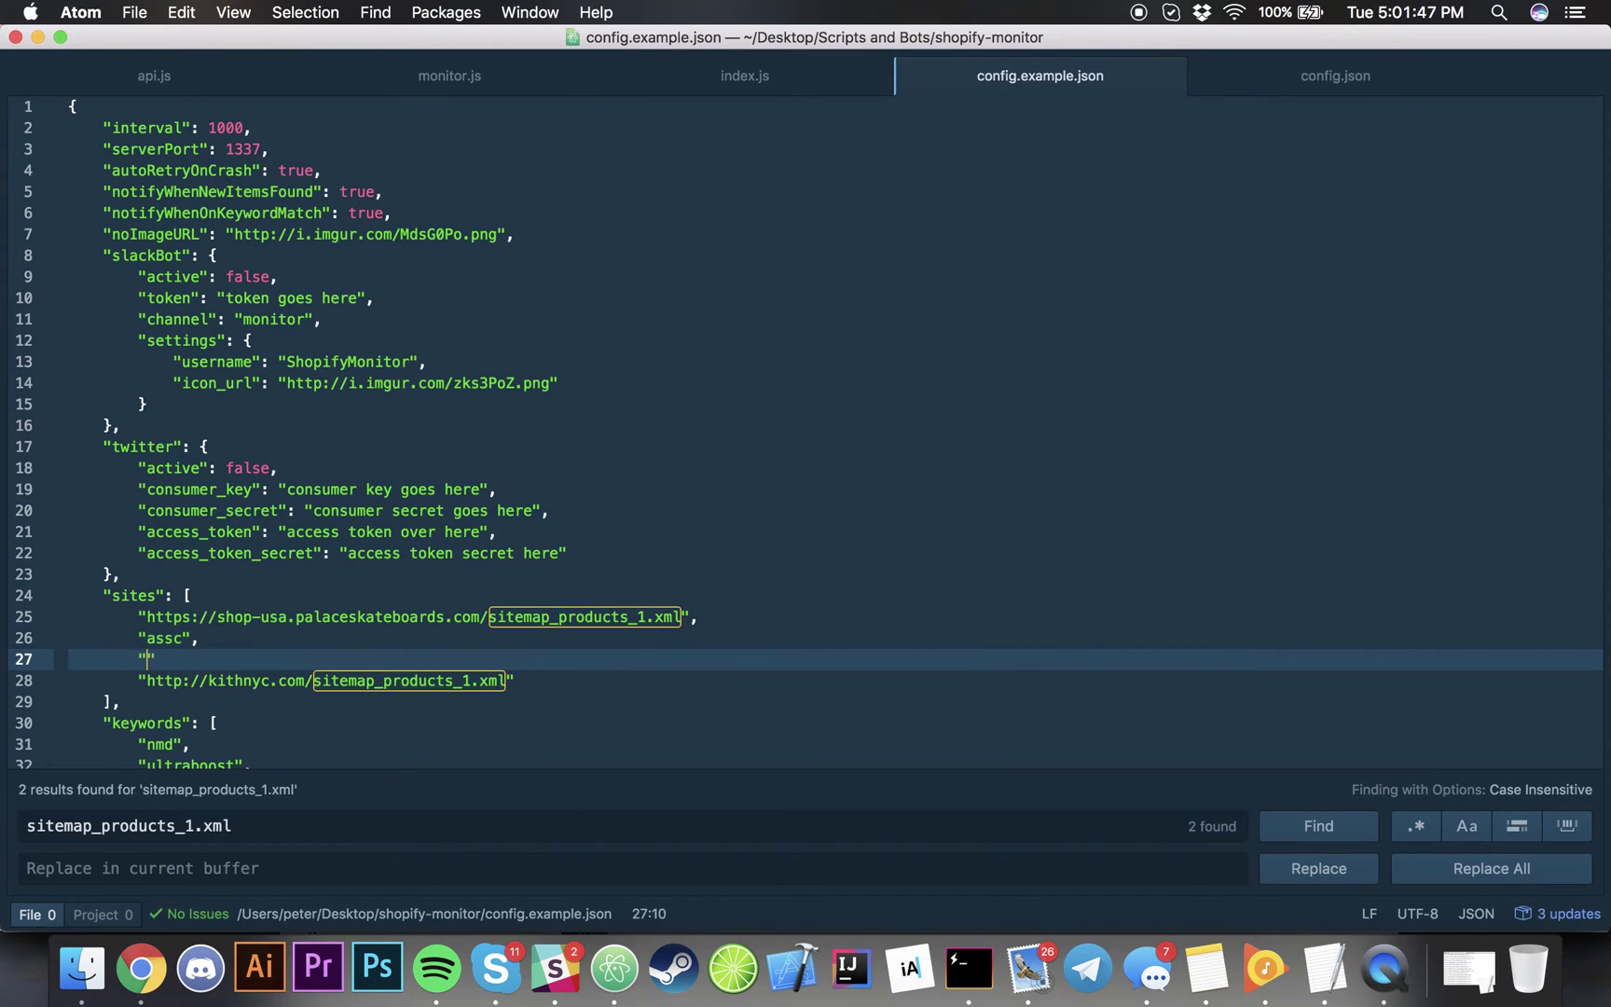
type("palace\",")
key("shift+Up")
key("super+shift+Left")
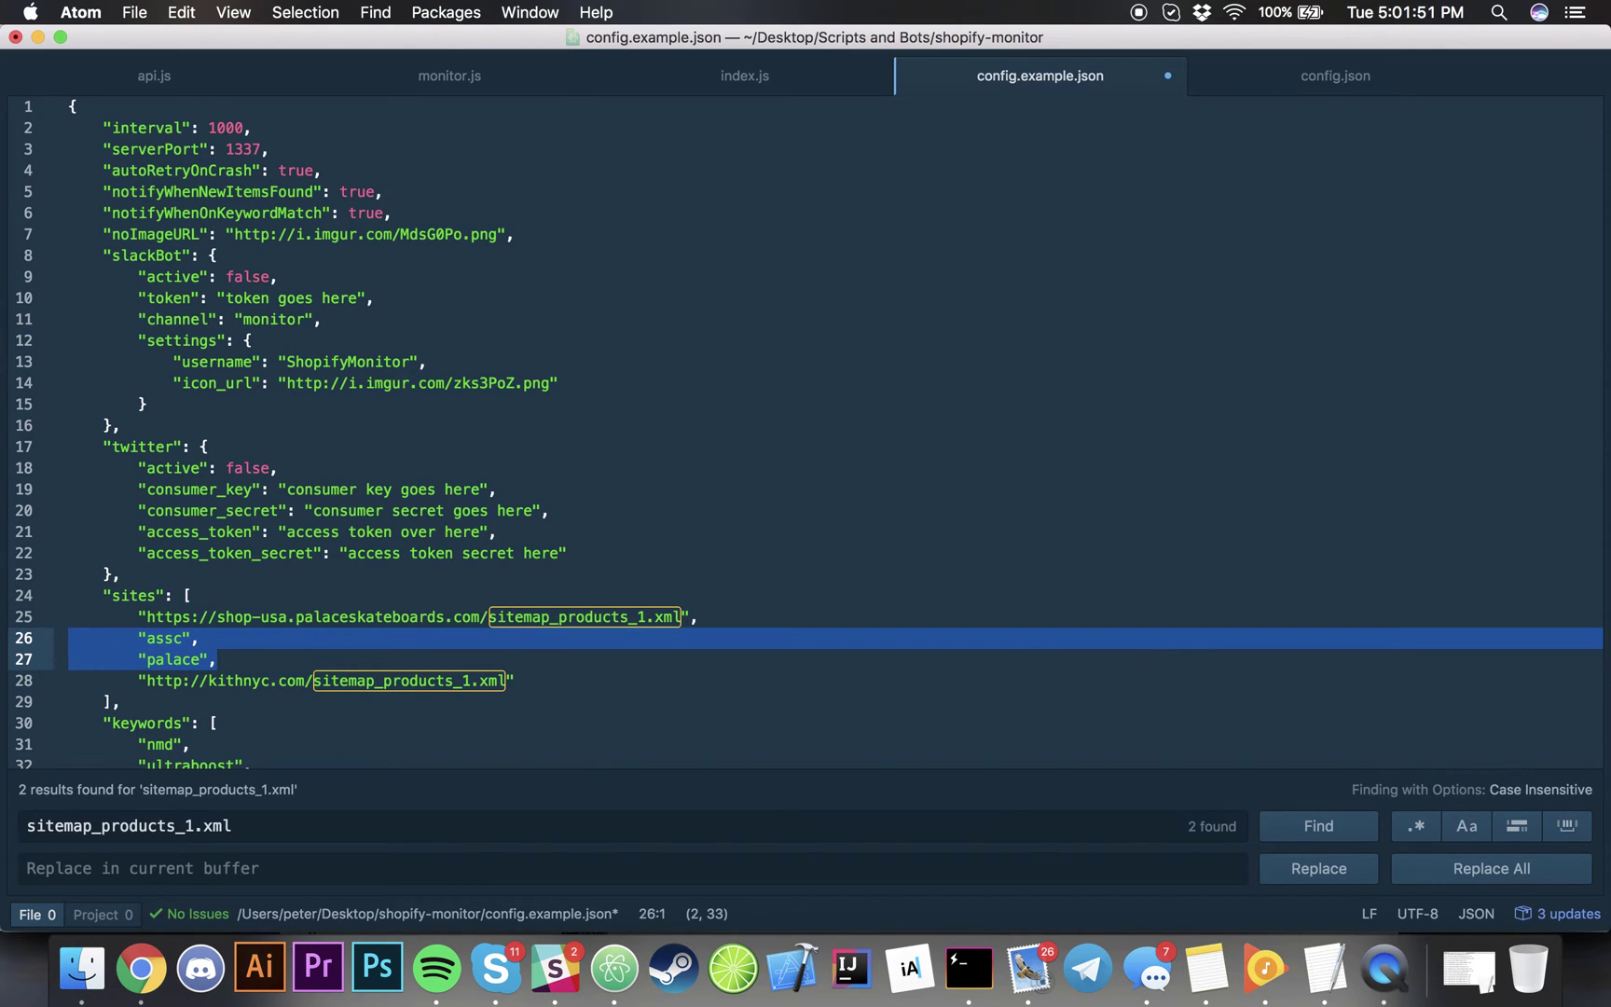
key("BackSpace")
key("BackSpace")
- Remove the trailing comma after the Kith URL and save config.example.json
left_click(601, 637)
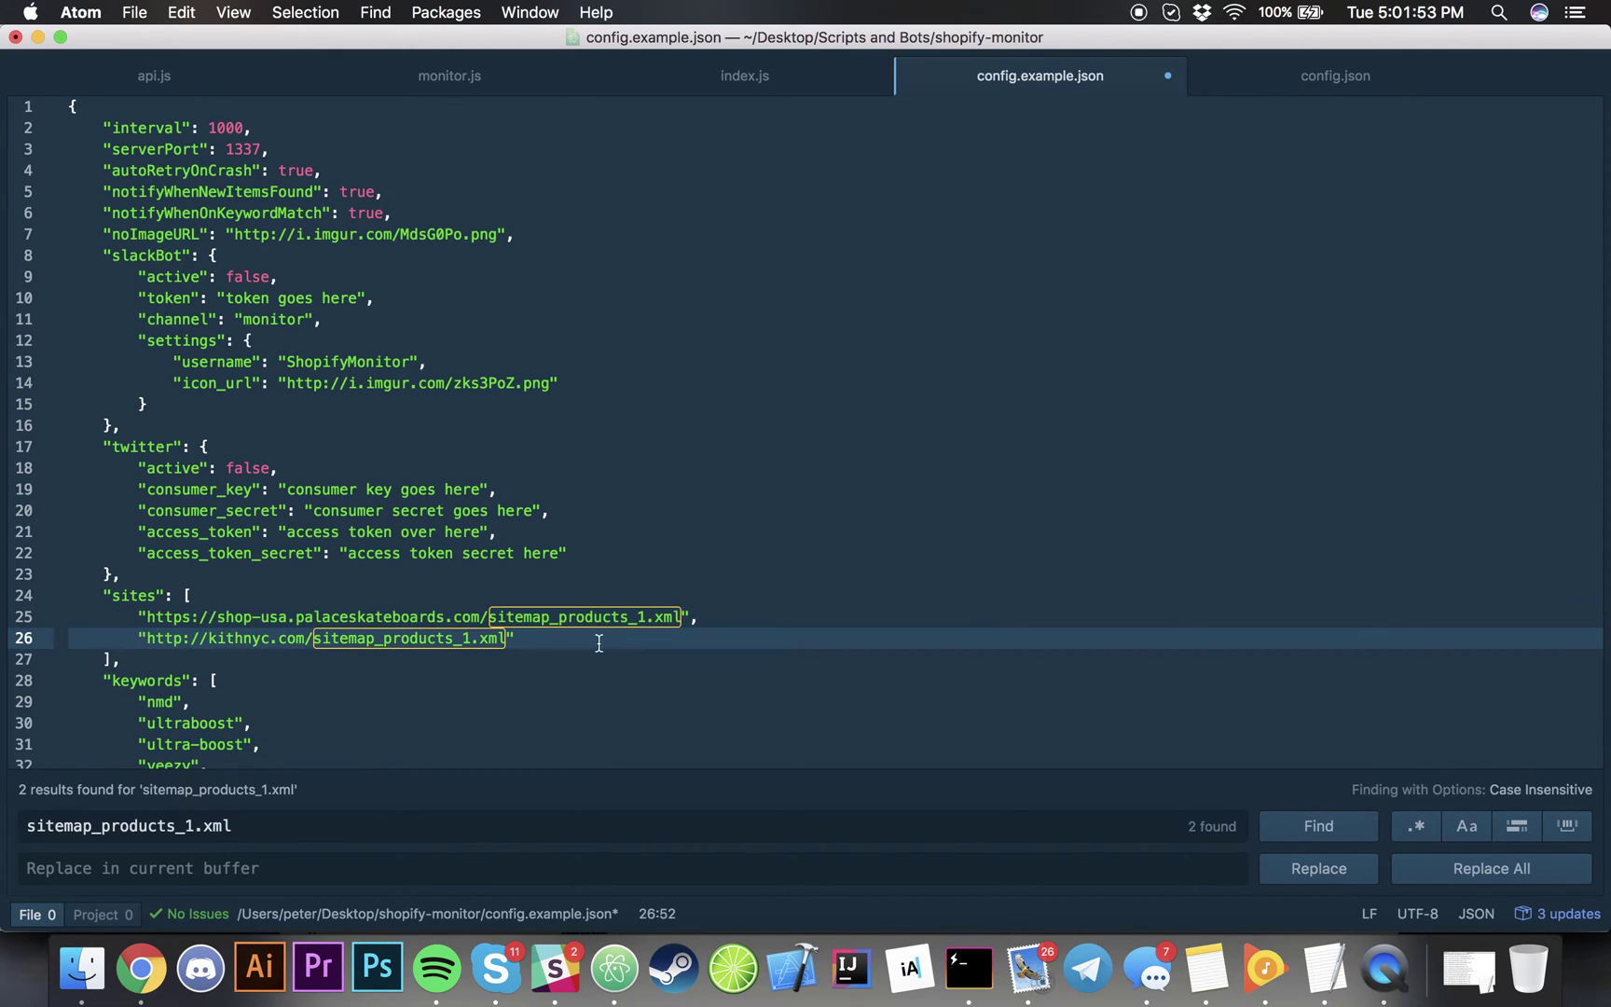
type(",")
key("BackSpace")
key("cmd+s")
scroll(610, 623, "down", 2)
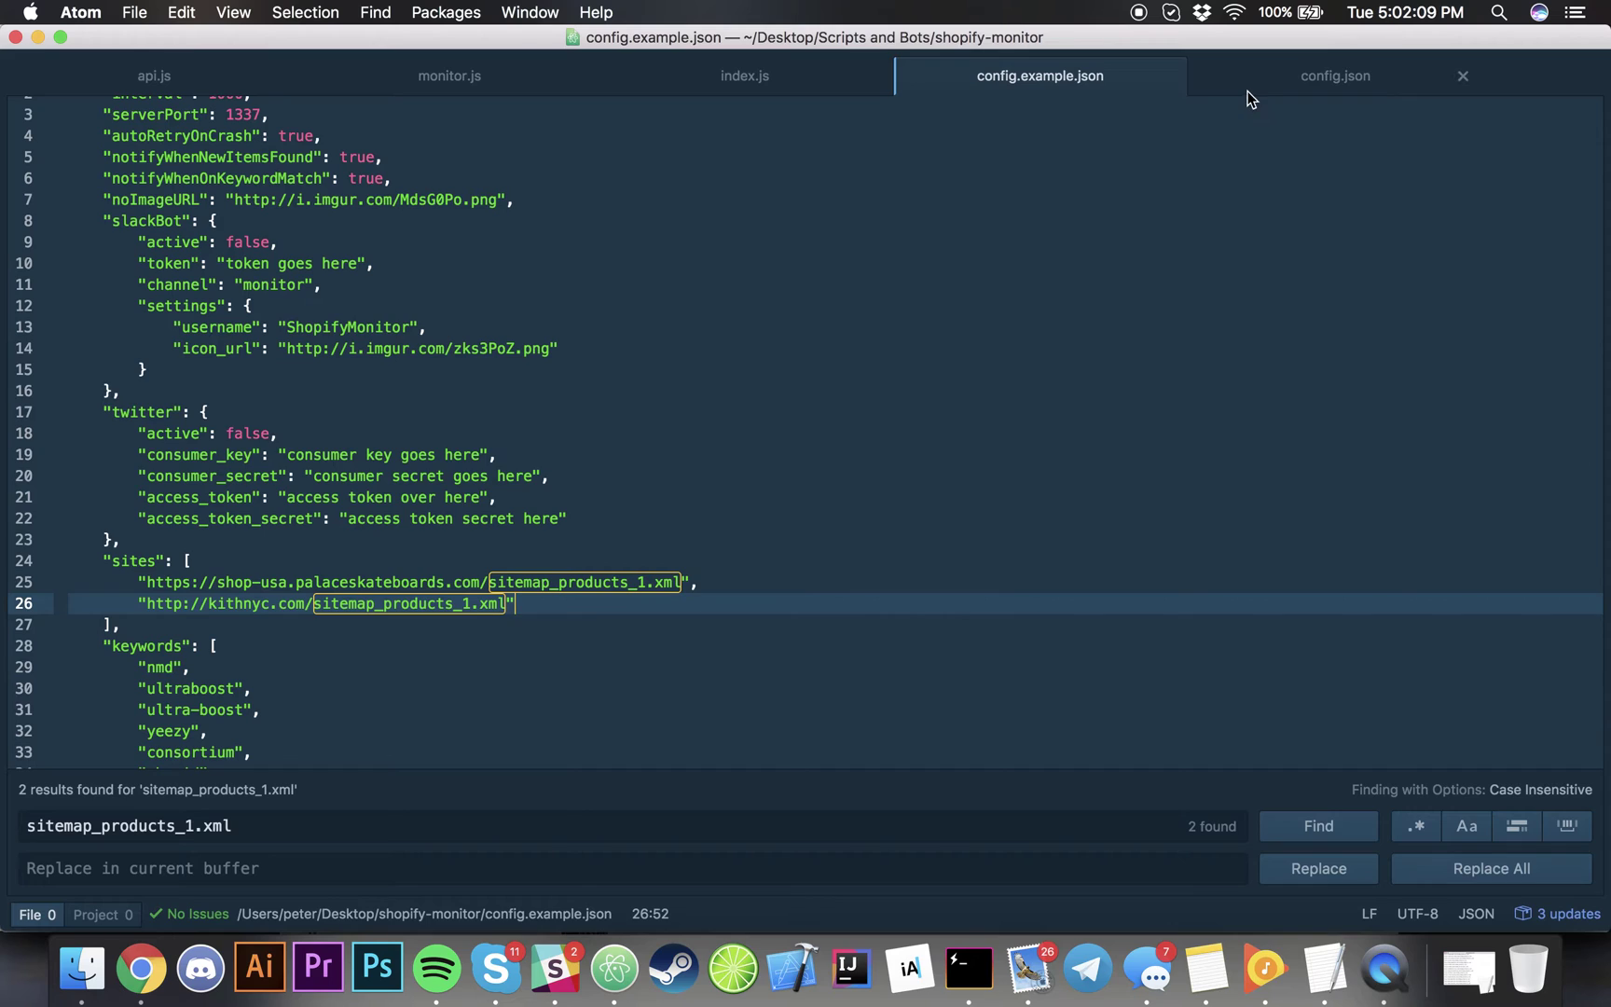
scroll(440, 550, "down", 3)
scroll(284, 530, "down", 2)
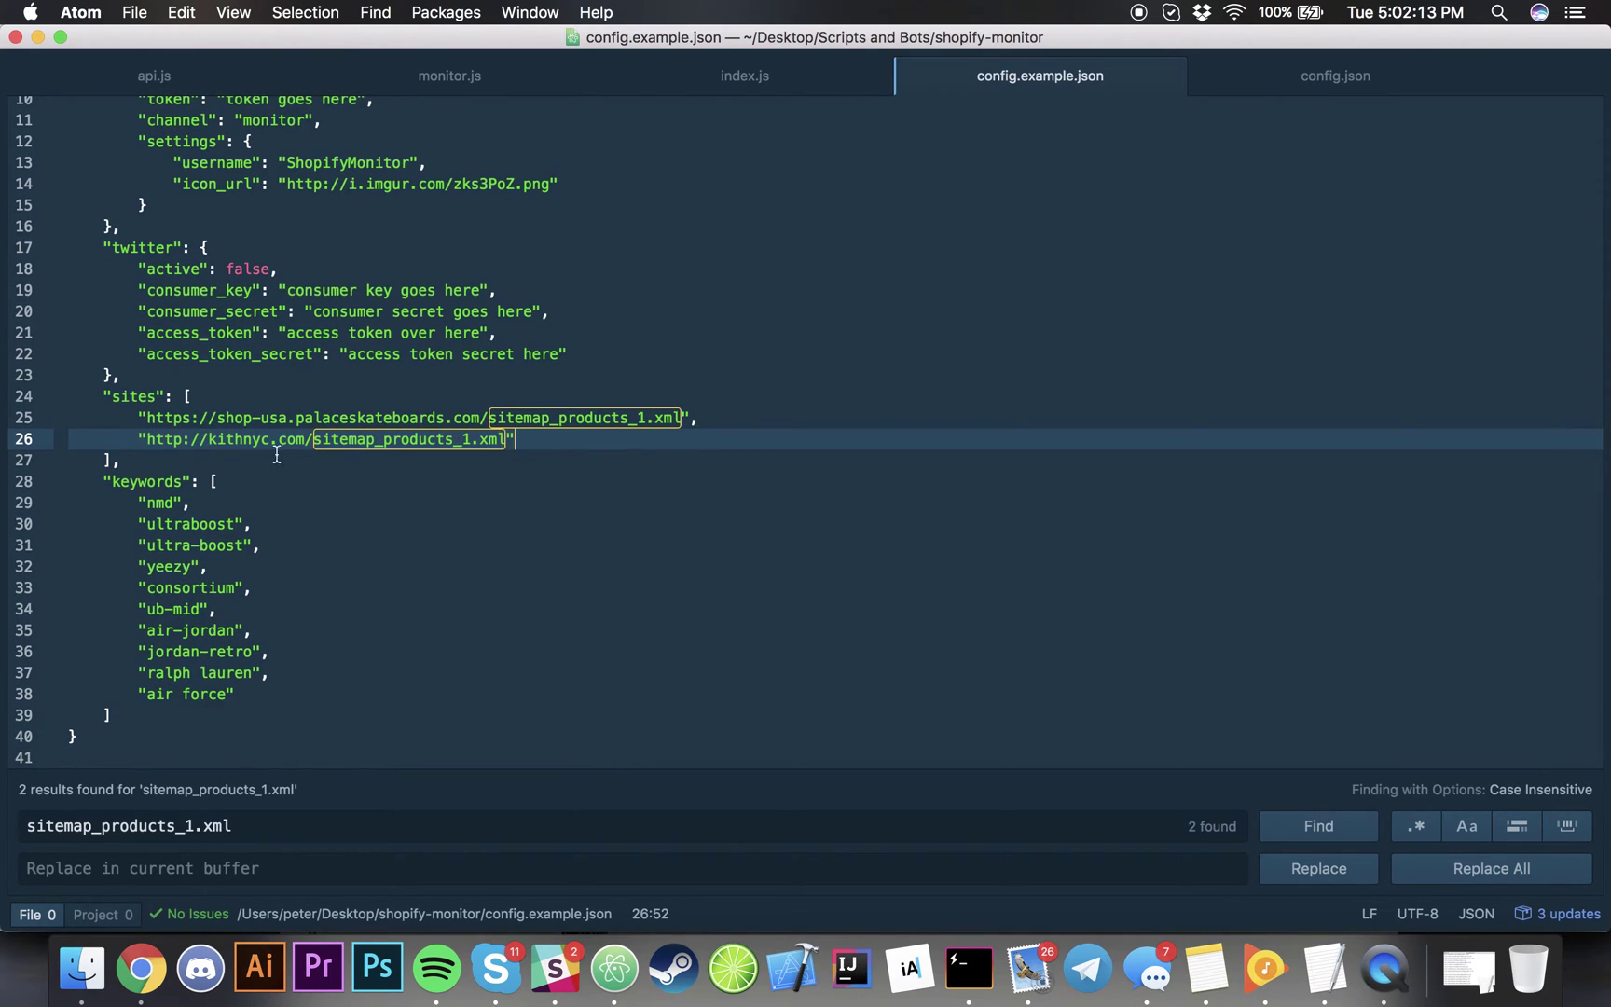
scroll(192, 535, "up", 3)
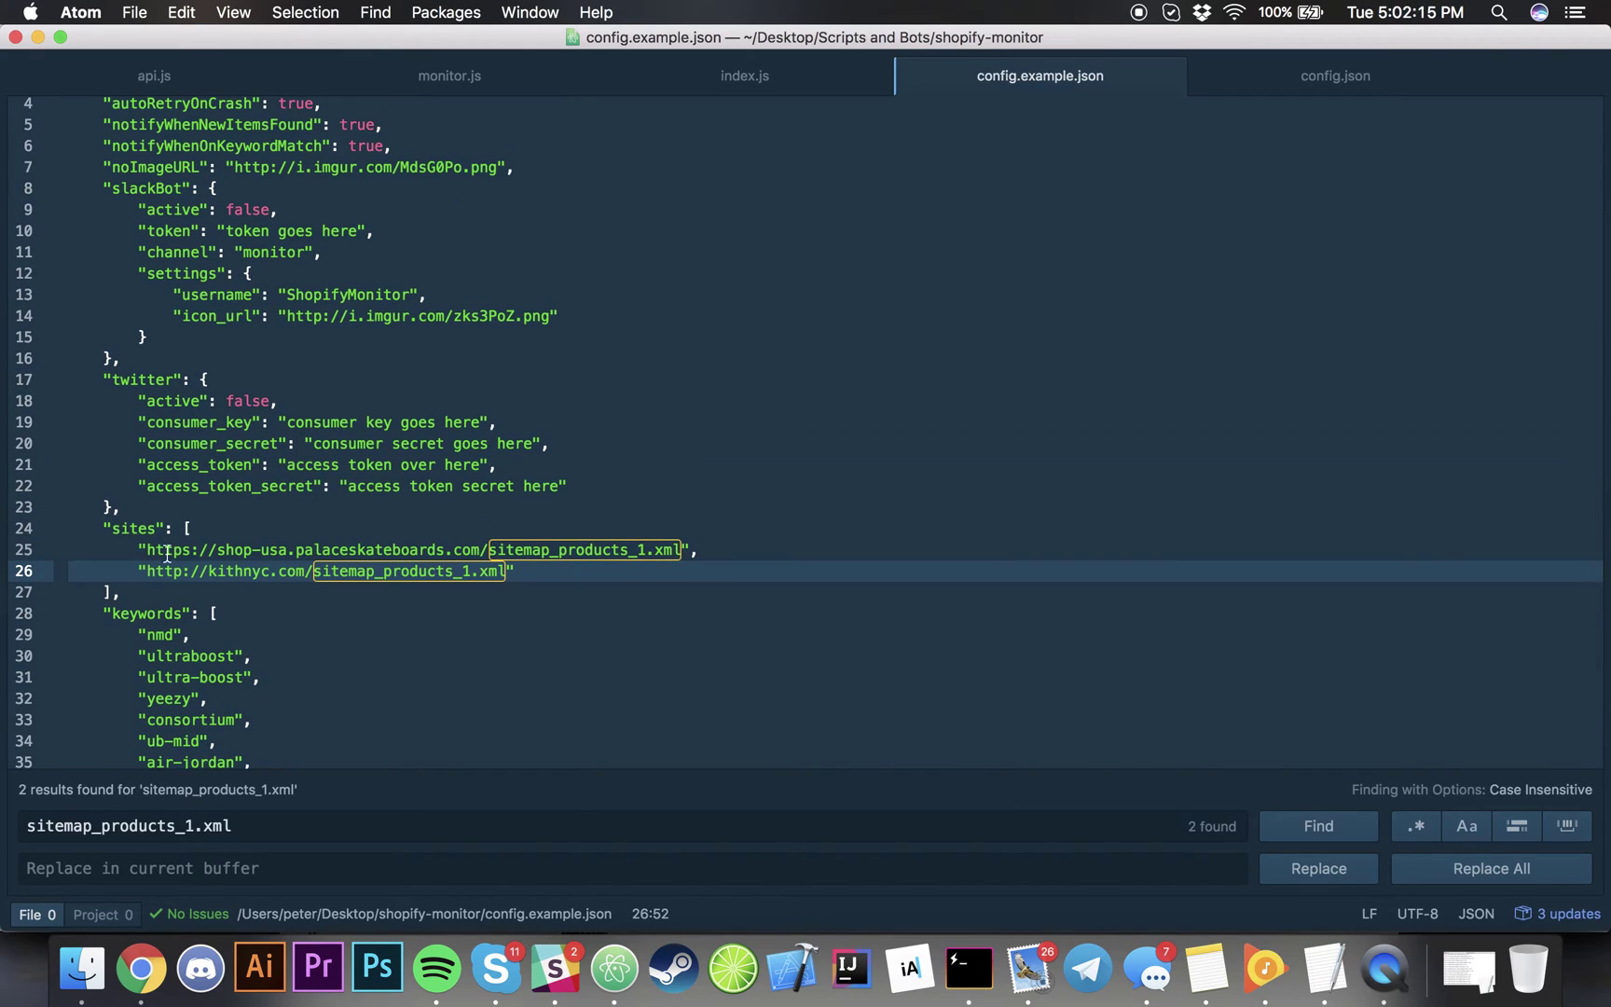
scroll(184, 590, "up", 2)
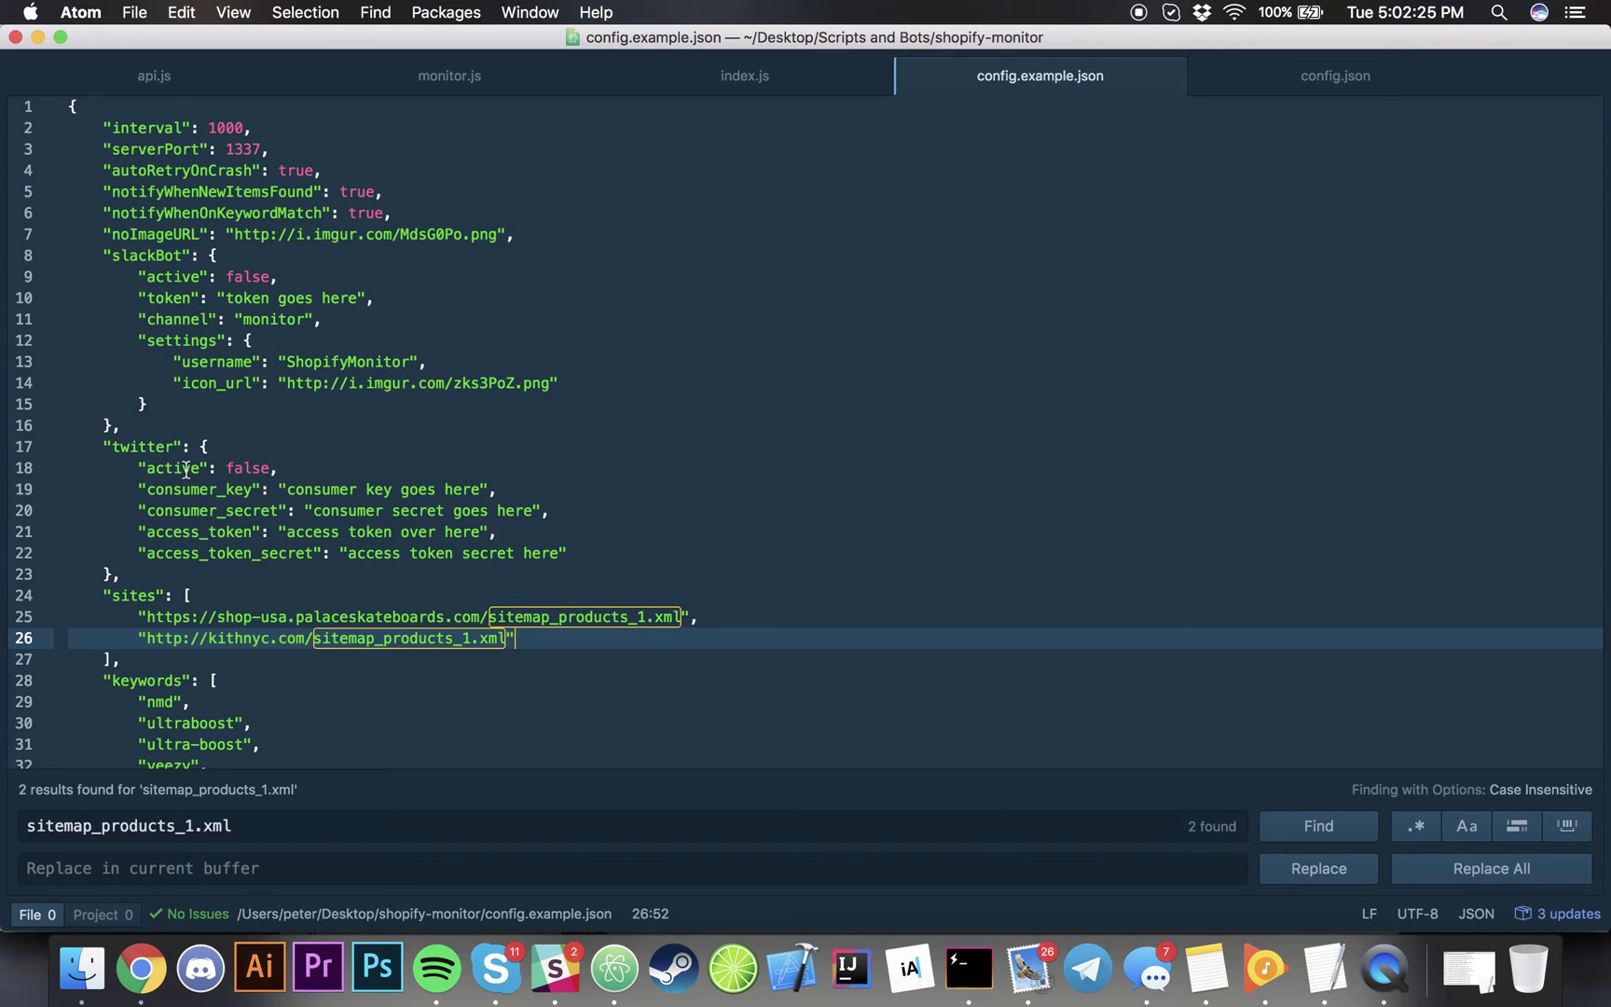
double_click(160, 447)
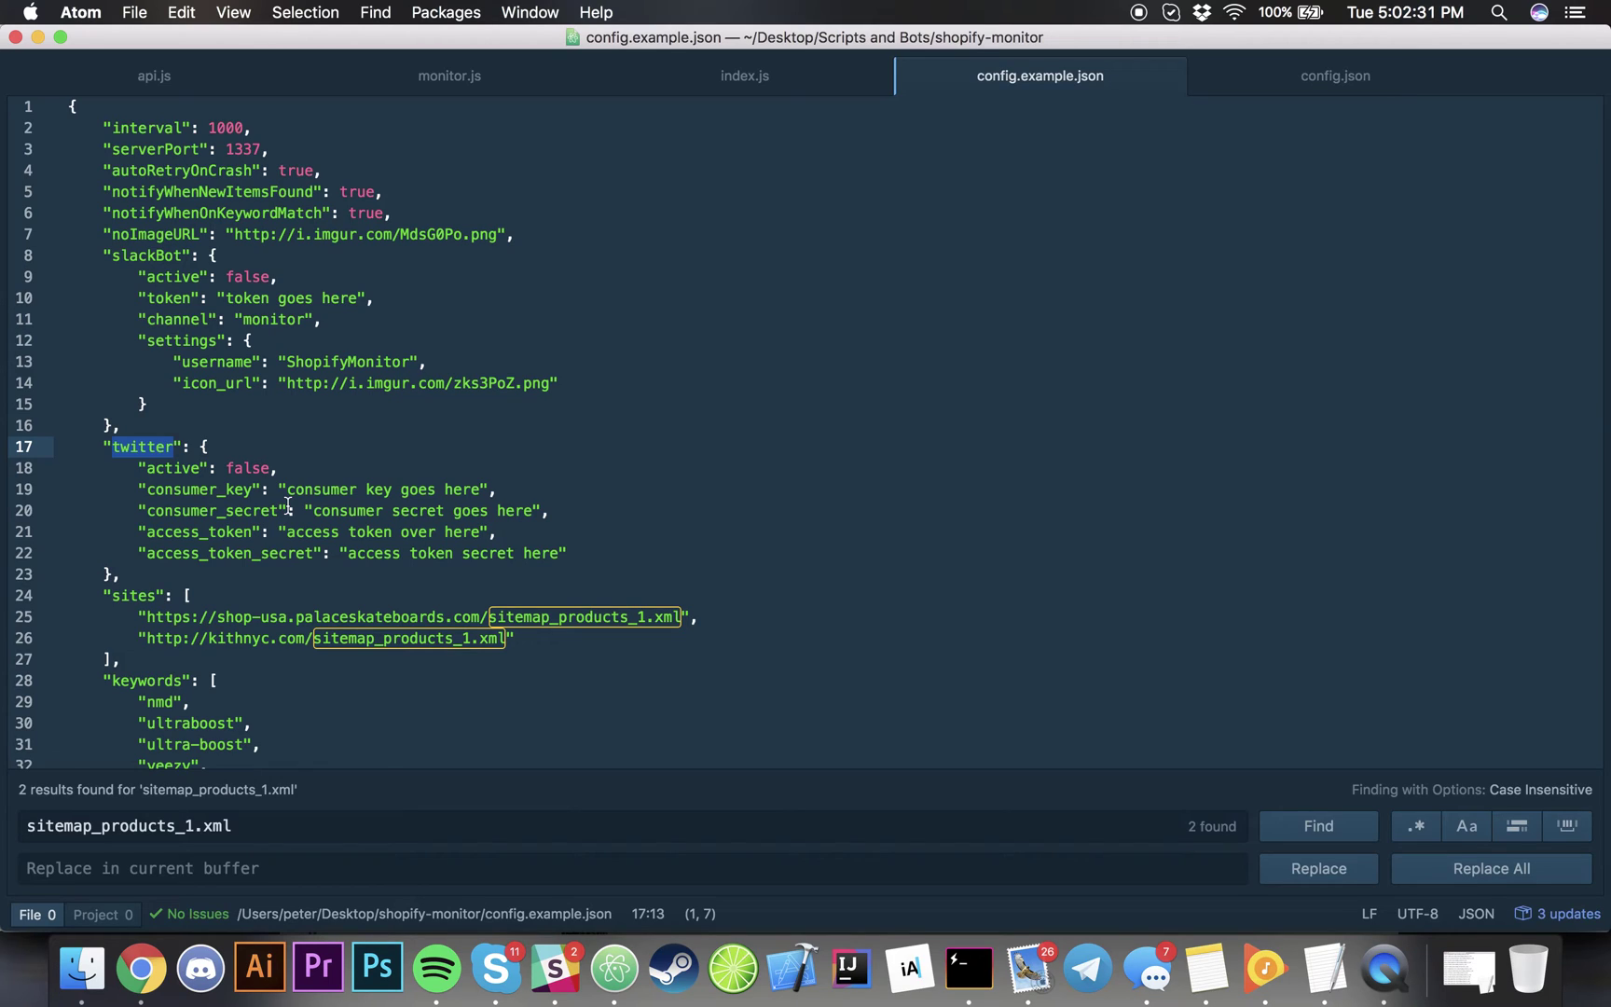
left_click(193, 423)
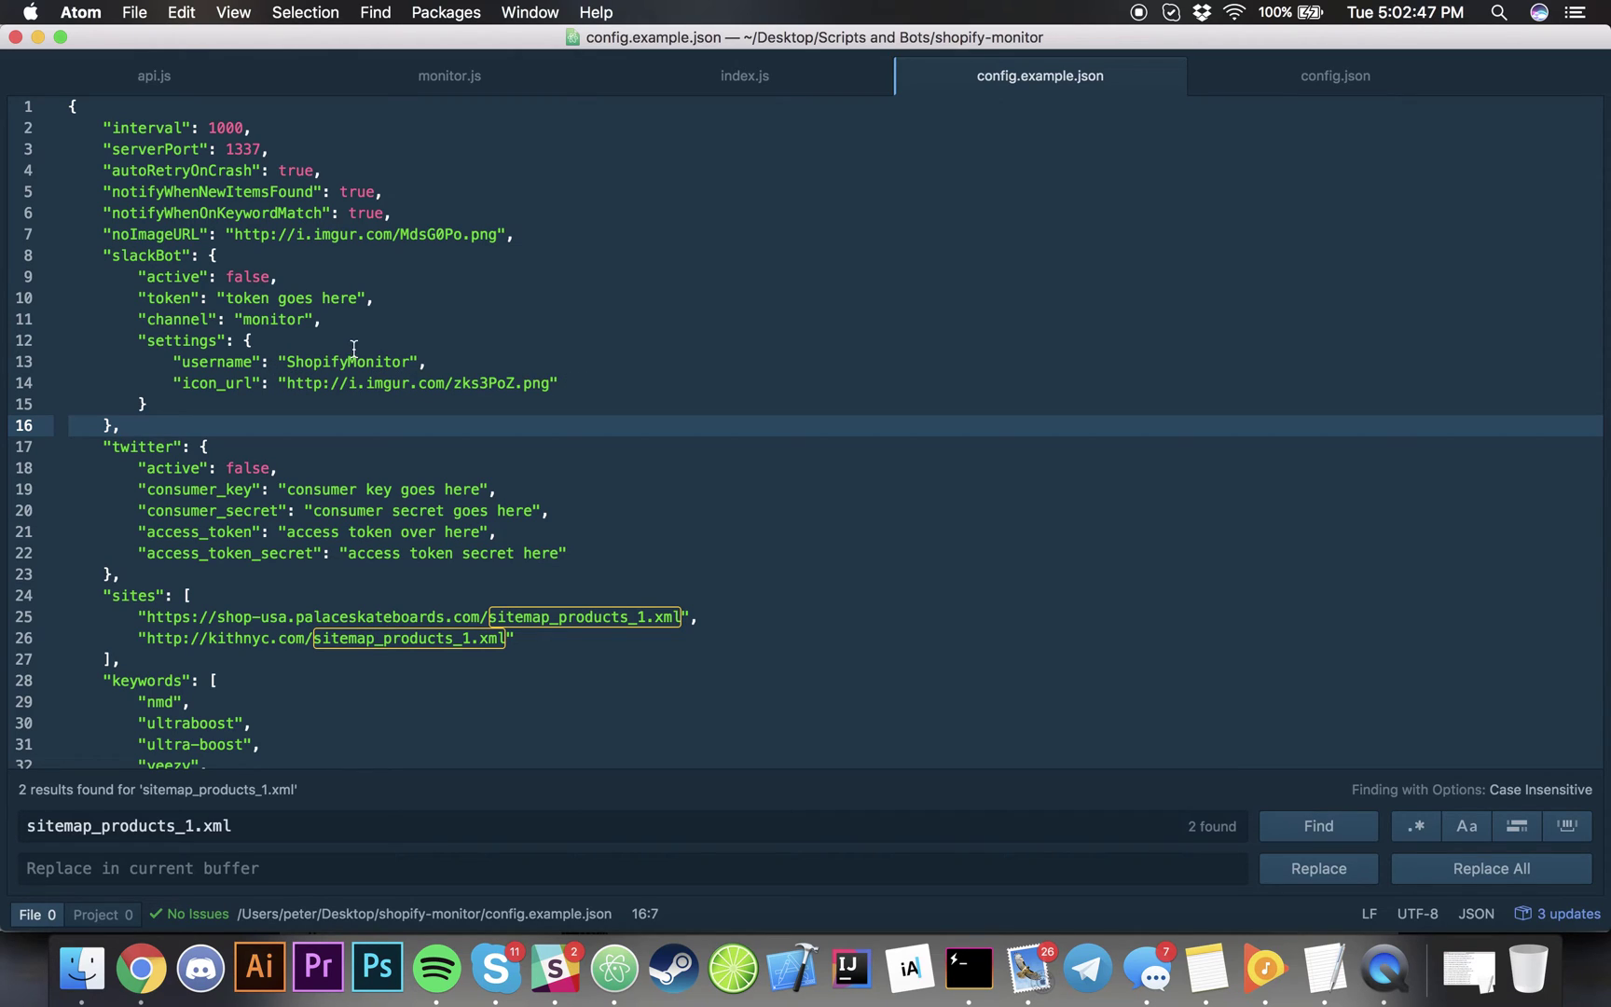
left_click(256, 320)
double_click(256, 321)
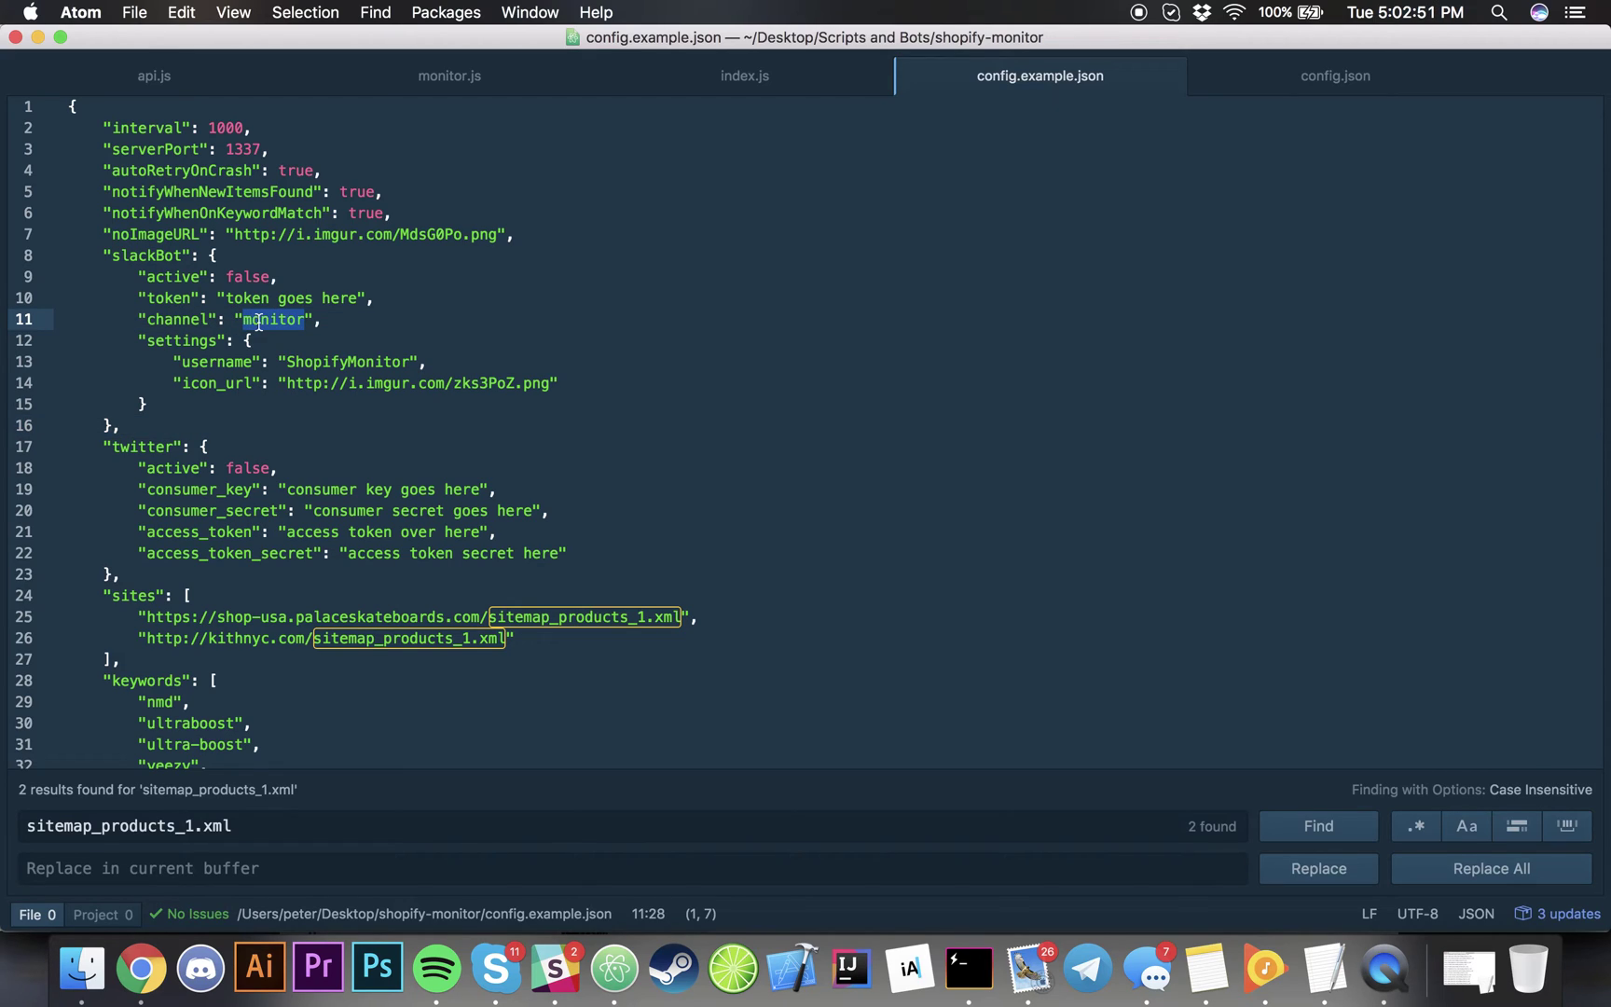
left_click(378, 322)
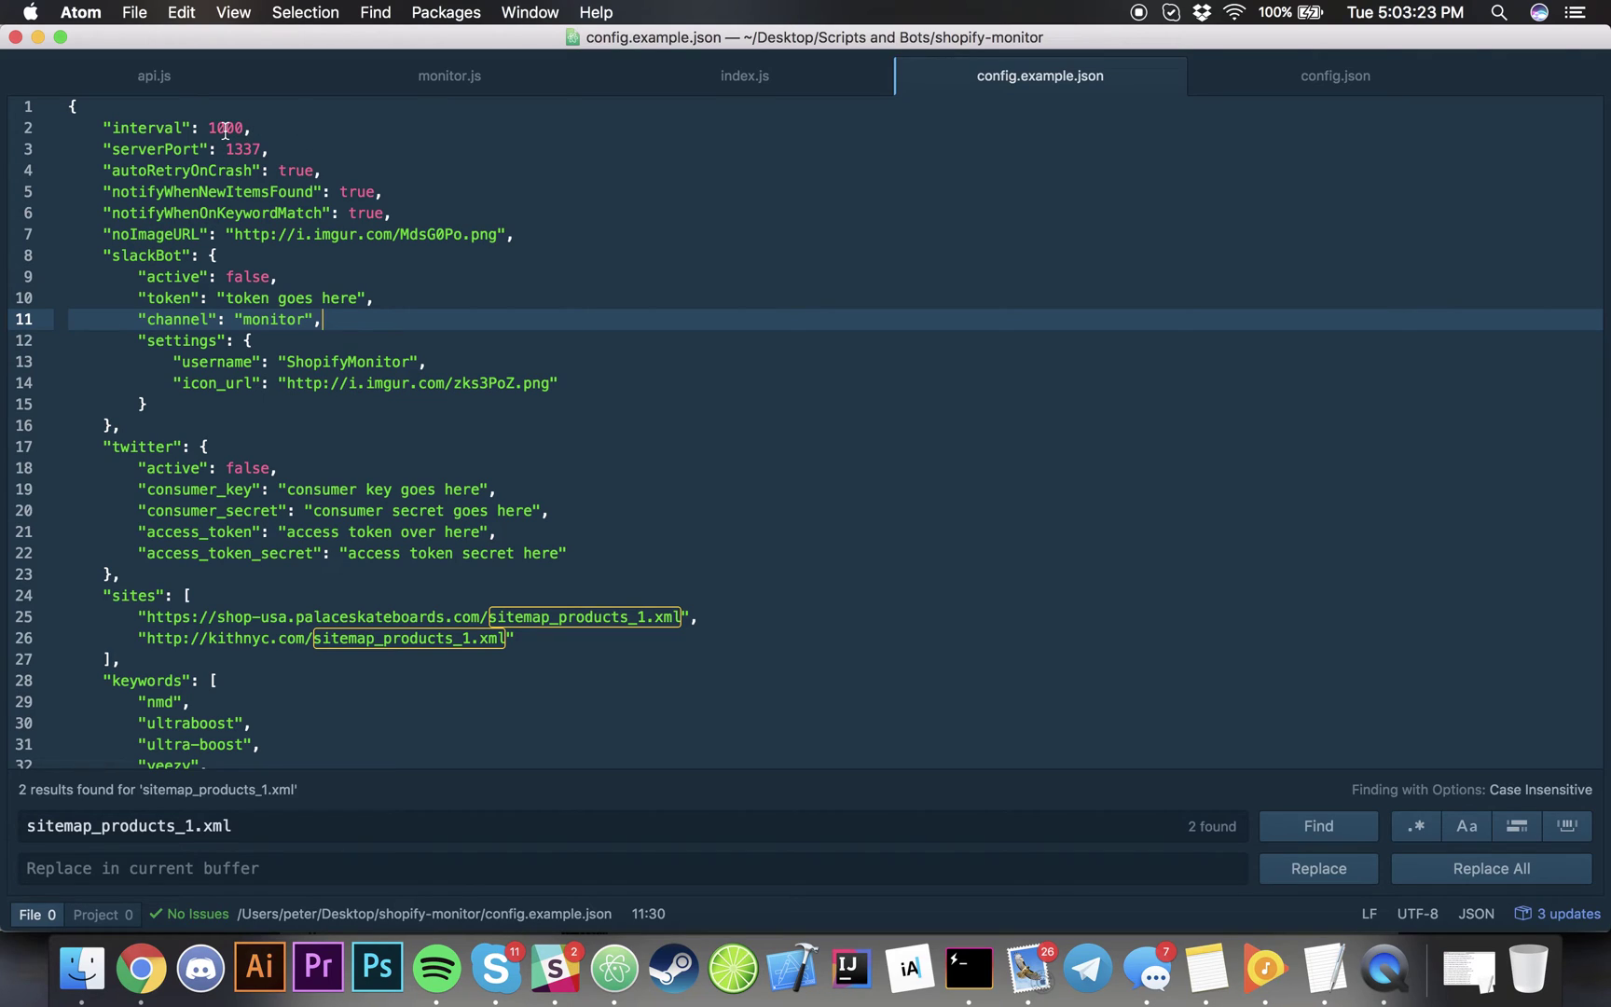
double_click(228, 130)
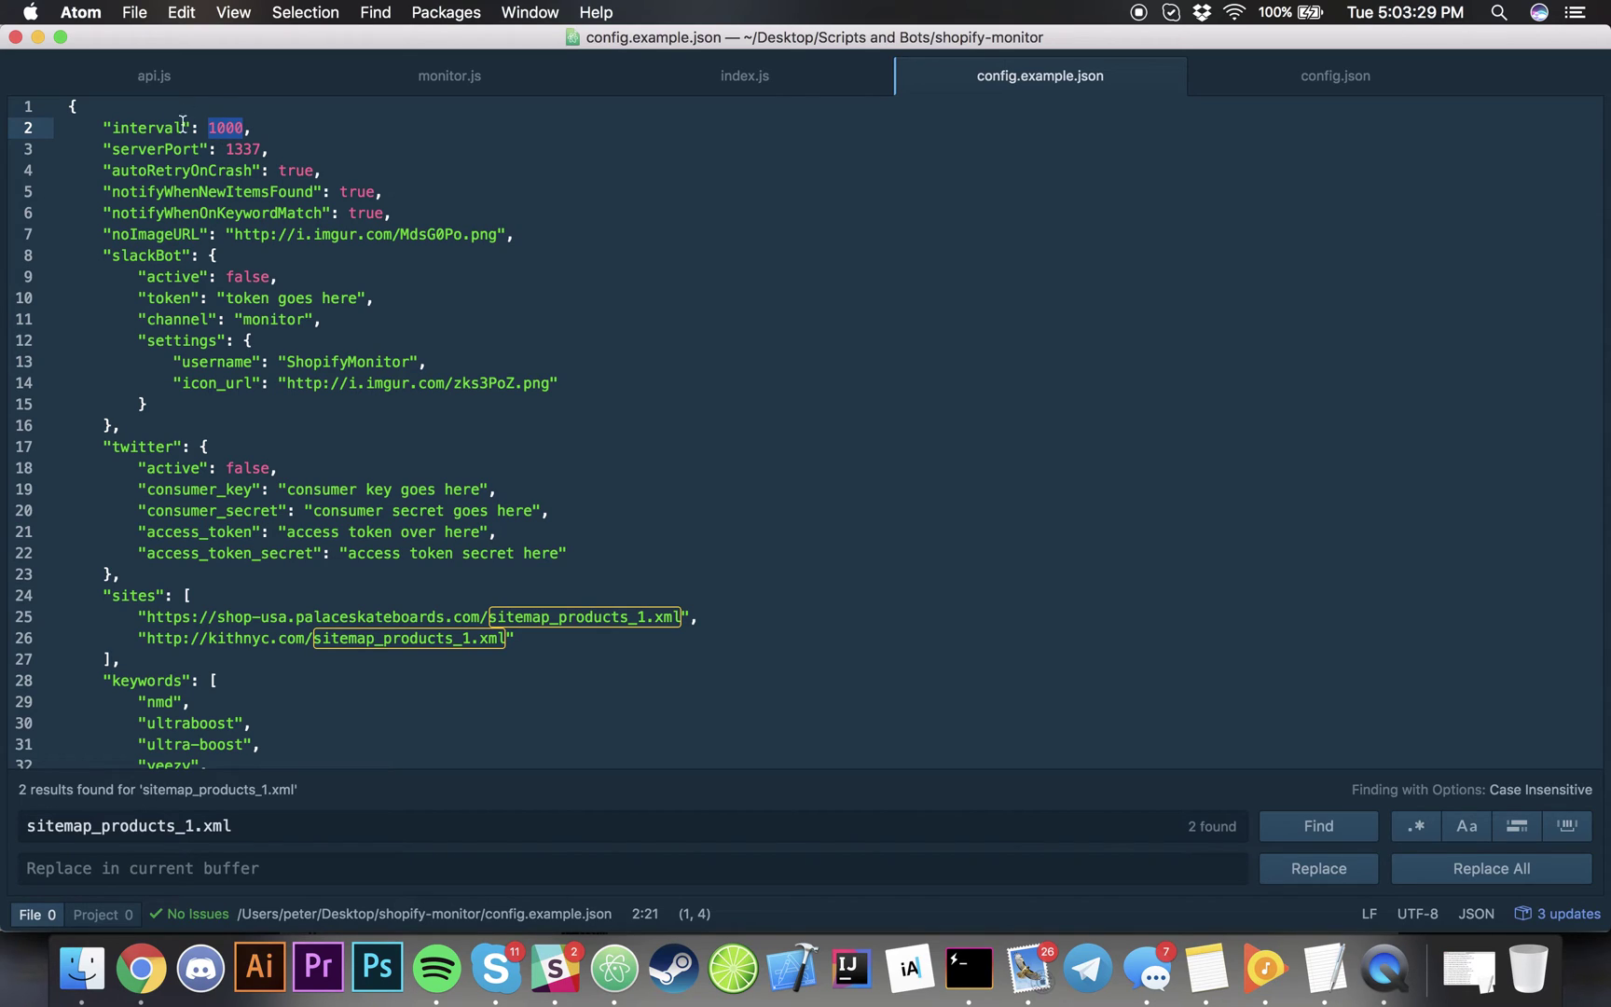
scroll(295, 466, "down", 5)
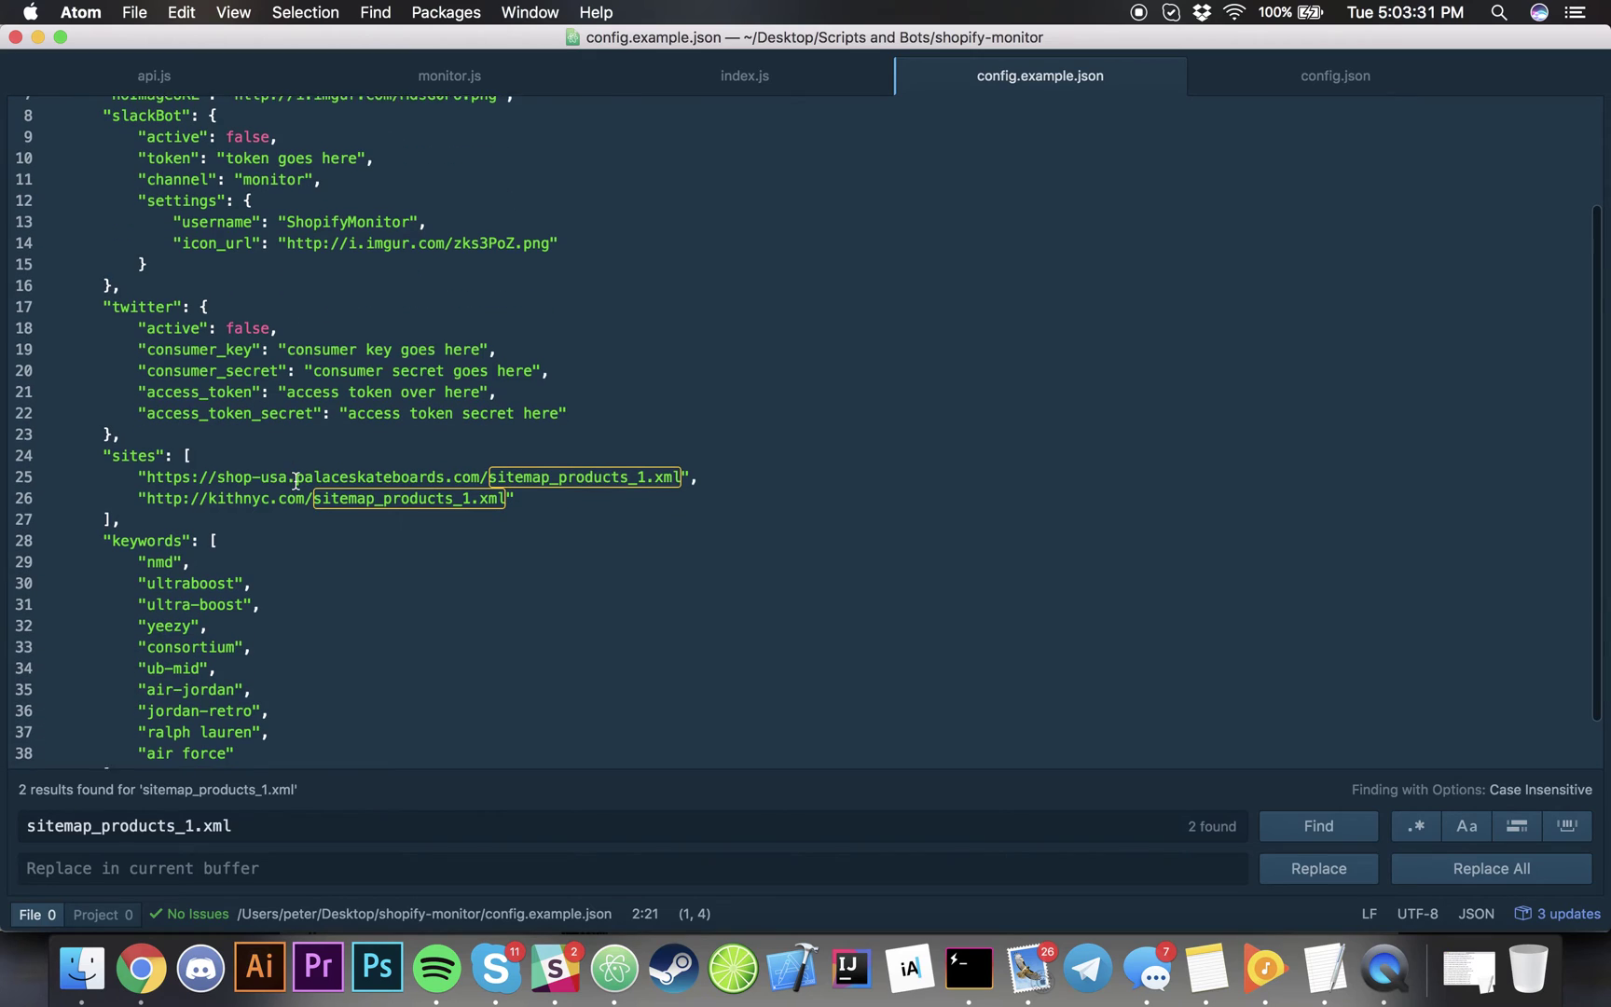
scroll(538, 532, "up", 5)
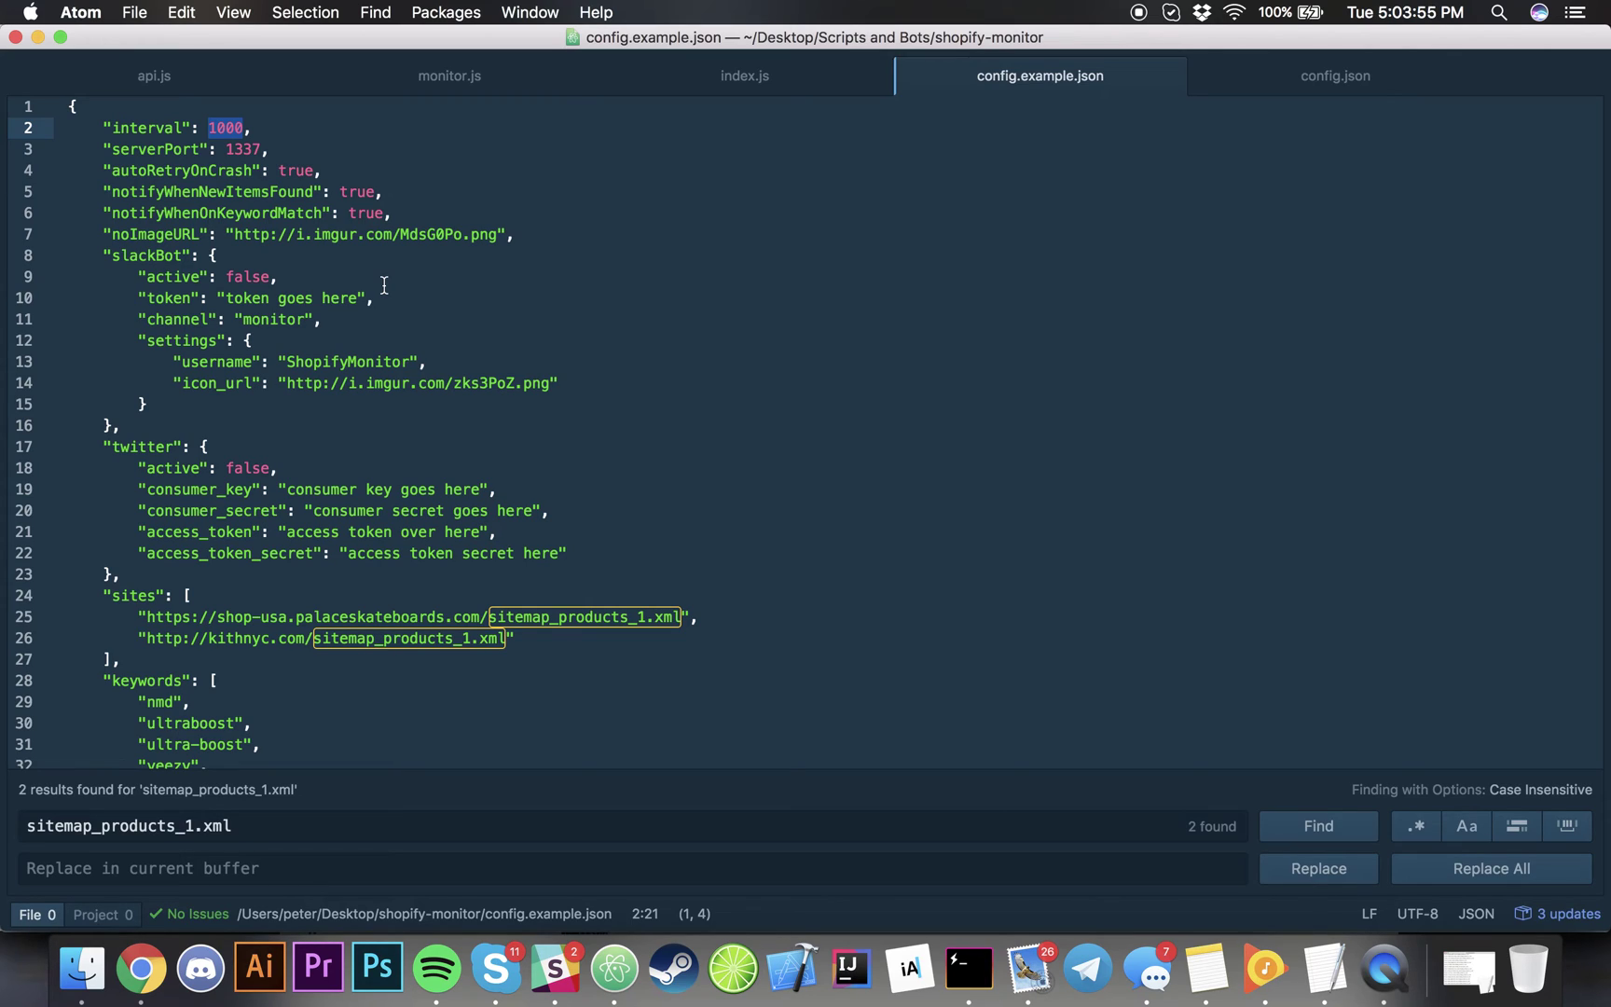
- Minimize Atom, scroll through the node monitor's log in Hyper, then bring up Slack
left_click(39, 41)
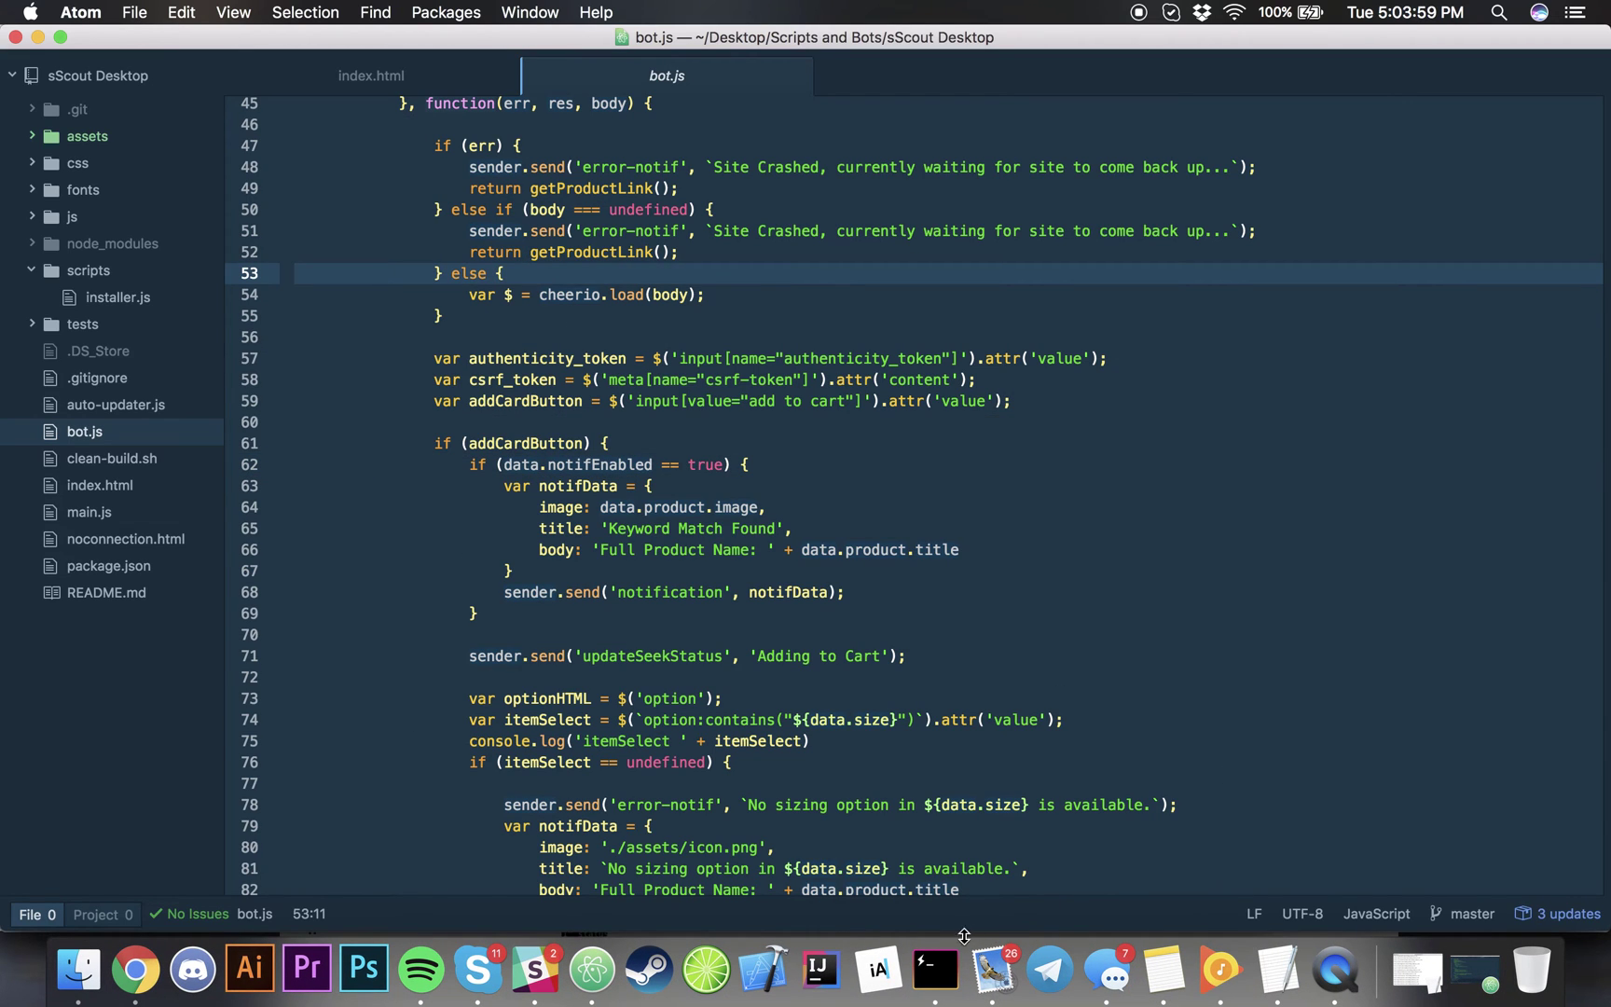
left_click(935, 969)
left_click(1151, 60)
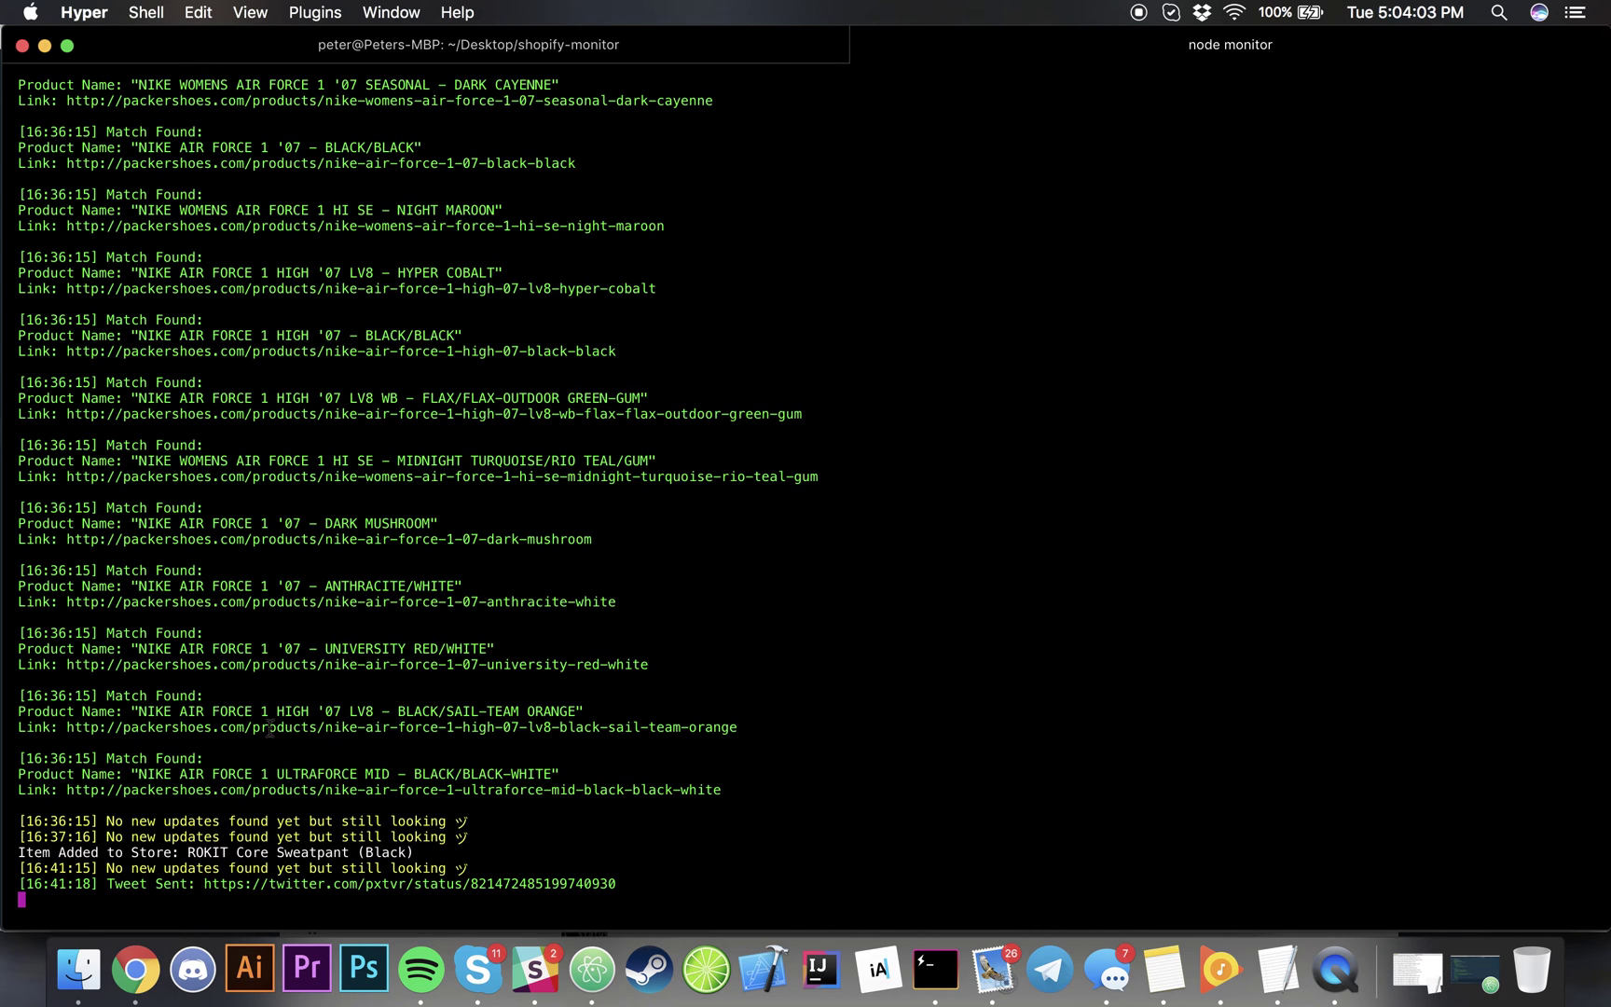
scroll(228, 663, "up", 15)
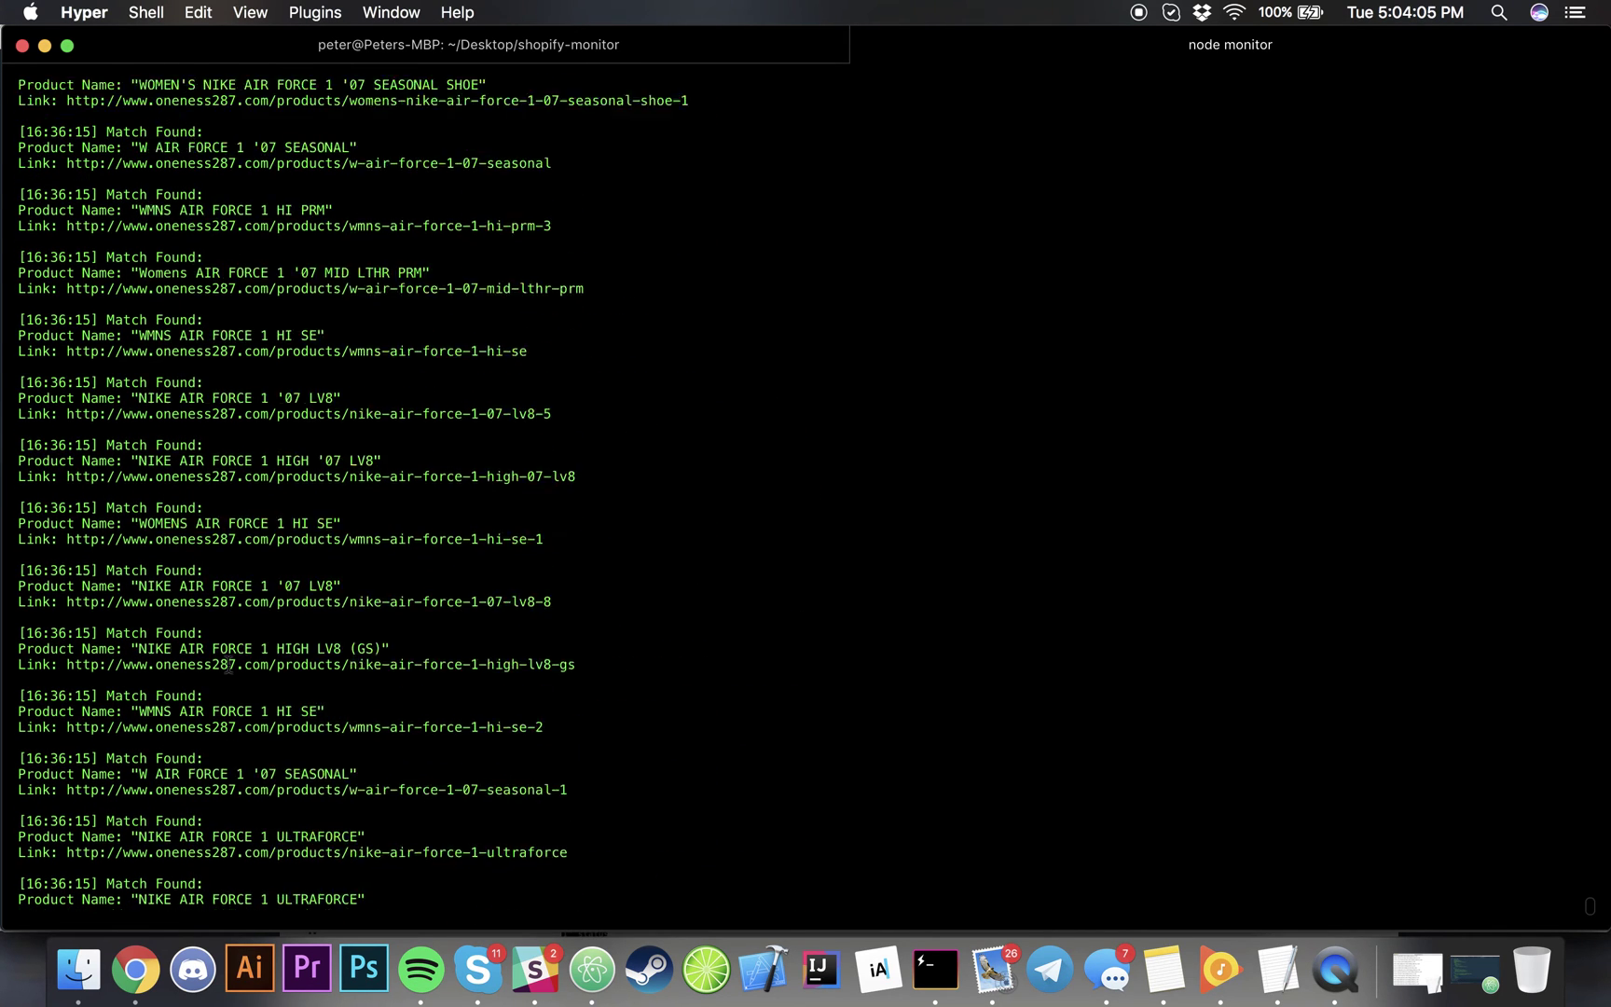
scroll(99, 257, "up", 8)
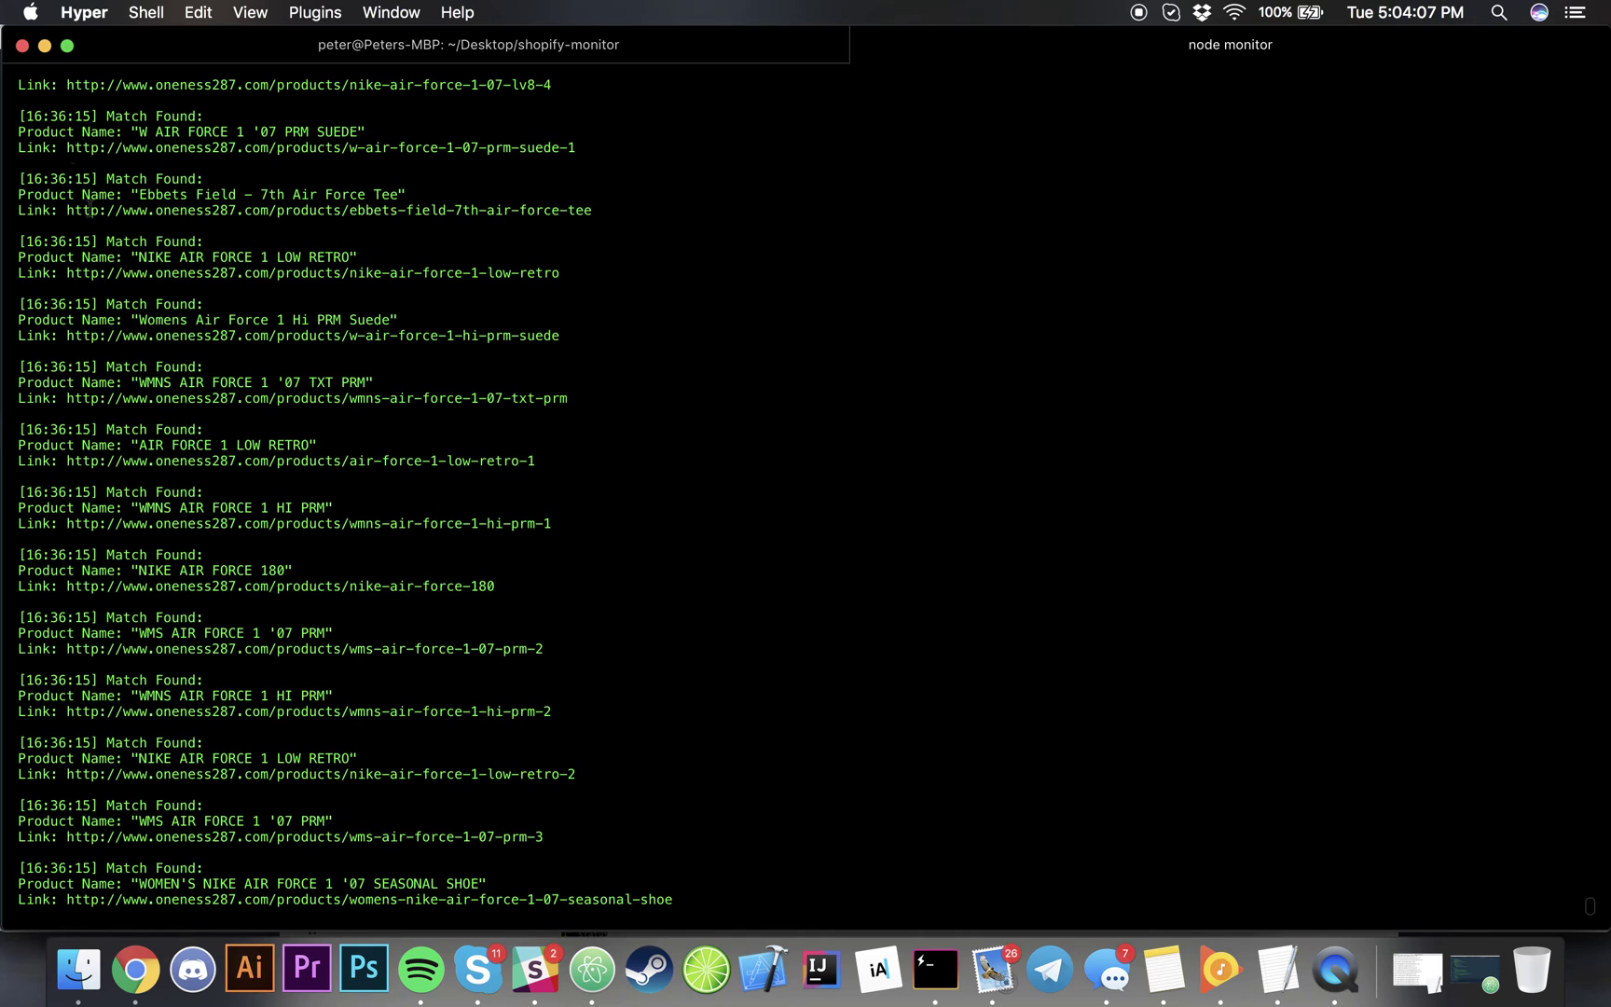
scroll(128, 317, "down", 15)
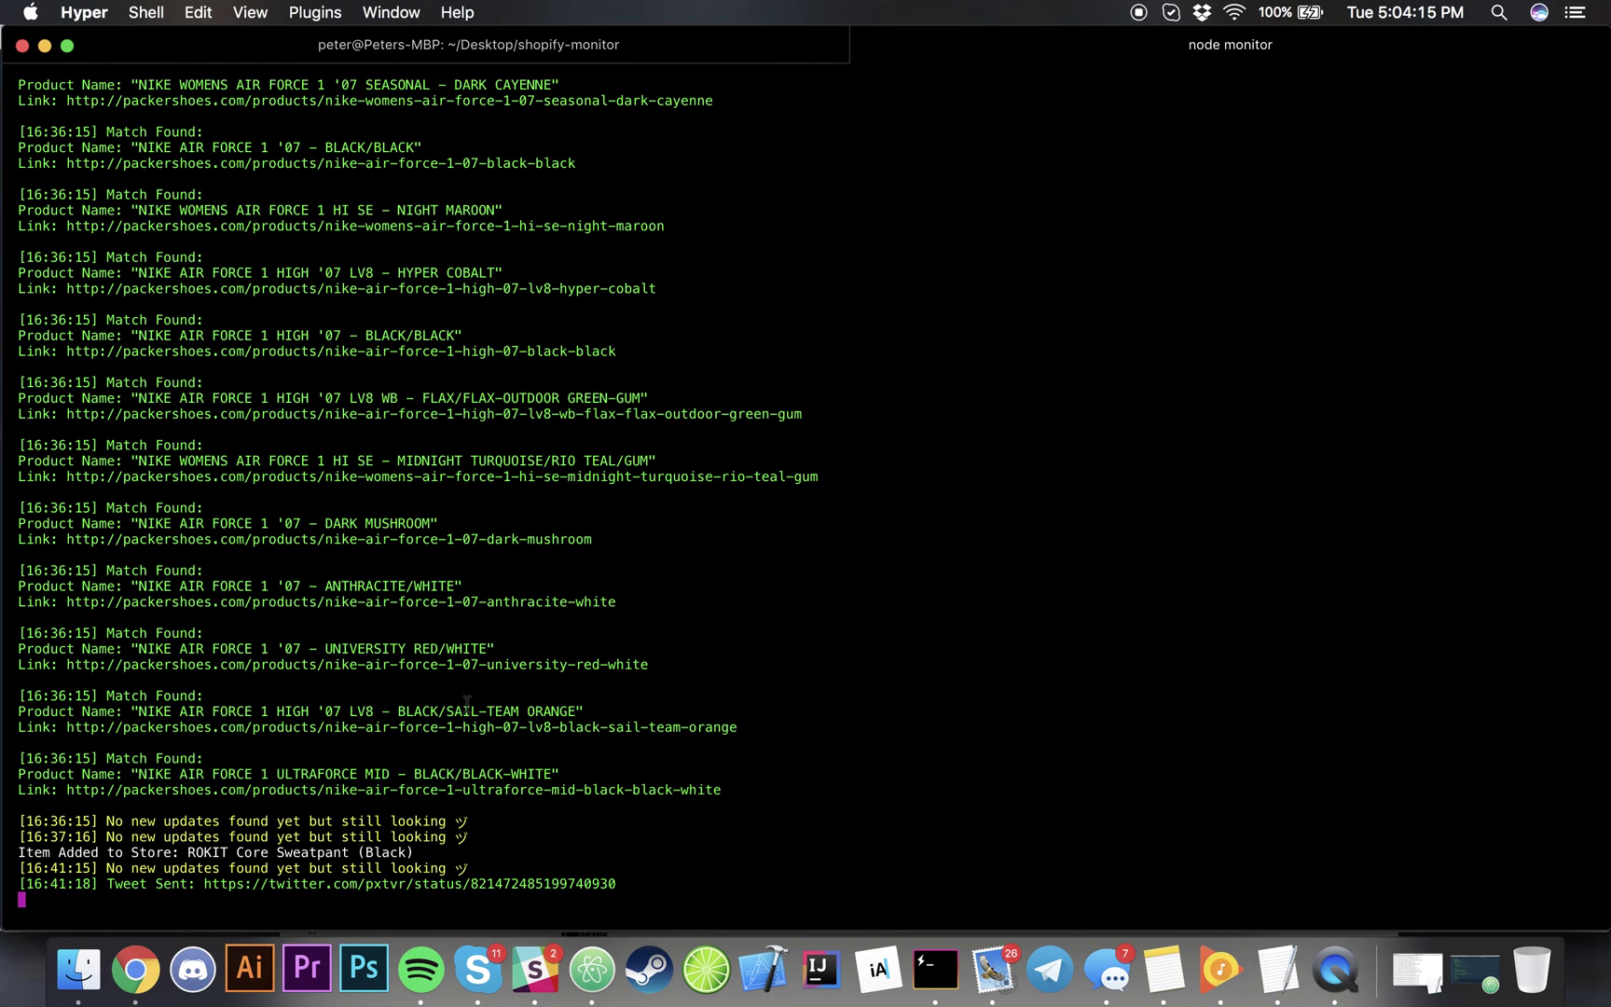
left_click(536, 932)
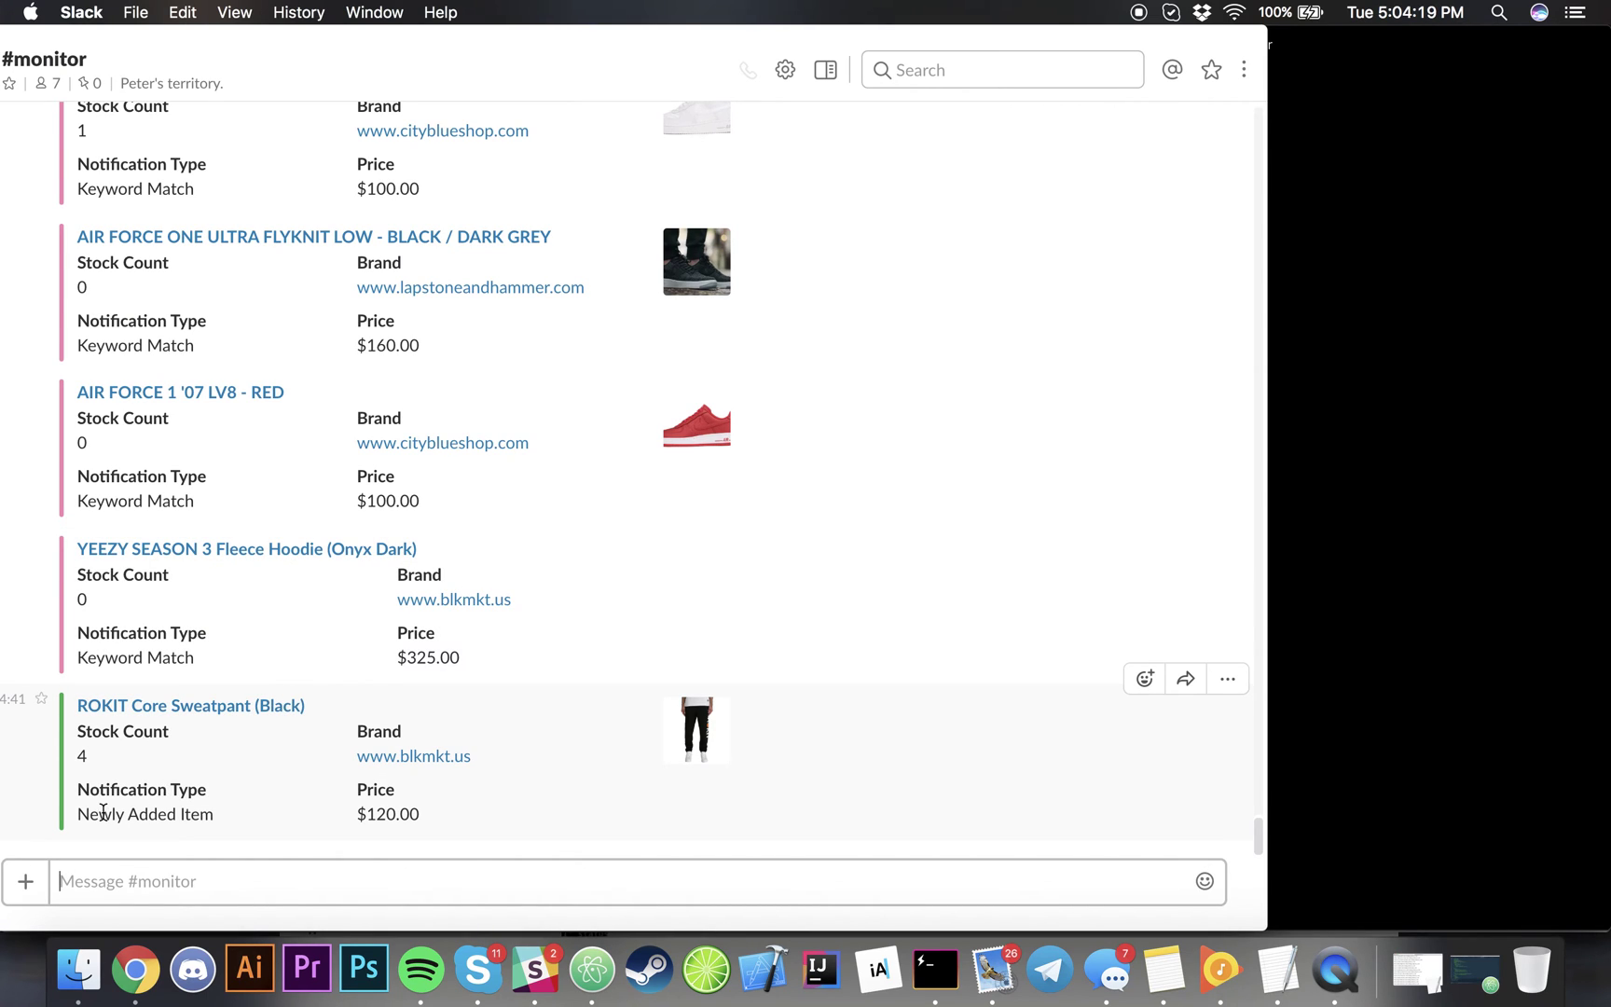
- Look over the #monitor alerts, including the Newly Added Item and lapstoneandhammer posts
left_click_drag(82, 813, 256, 813)
left_click(306, 813)
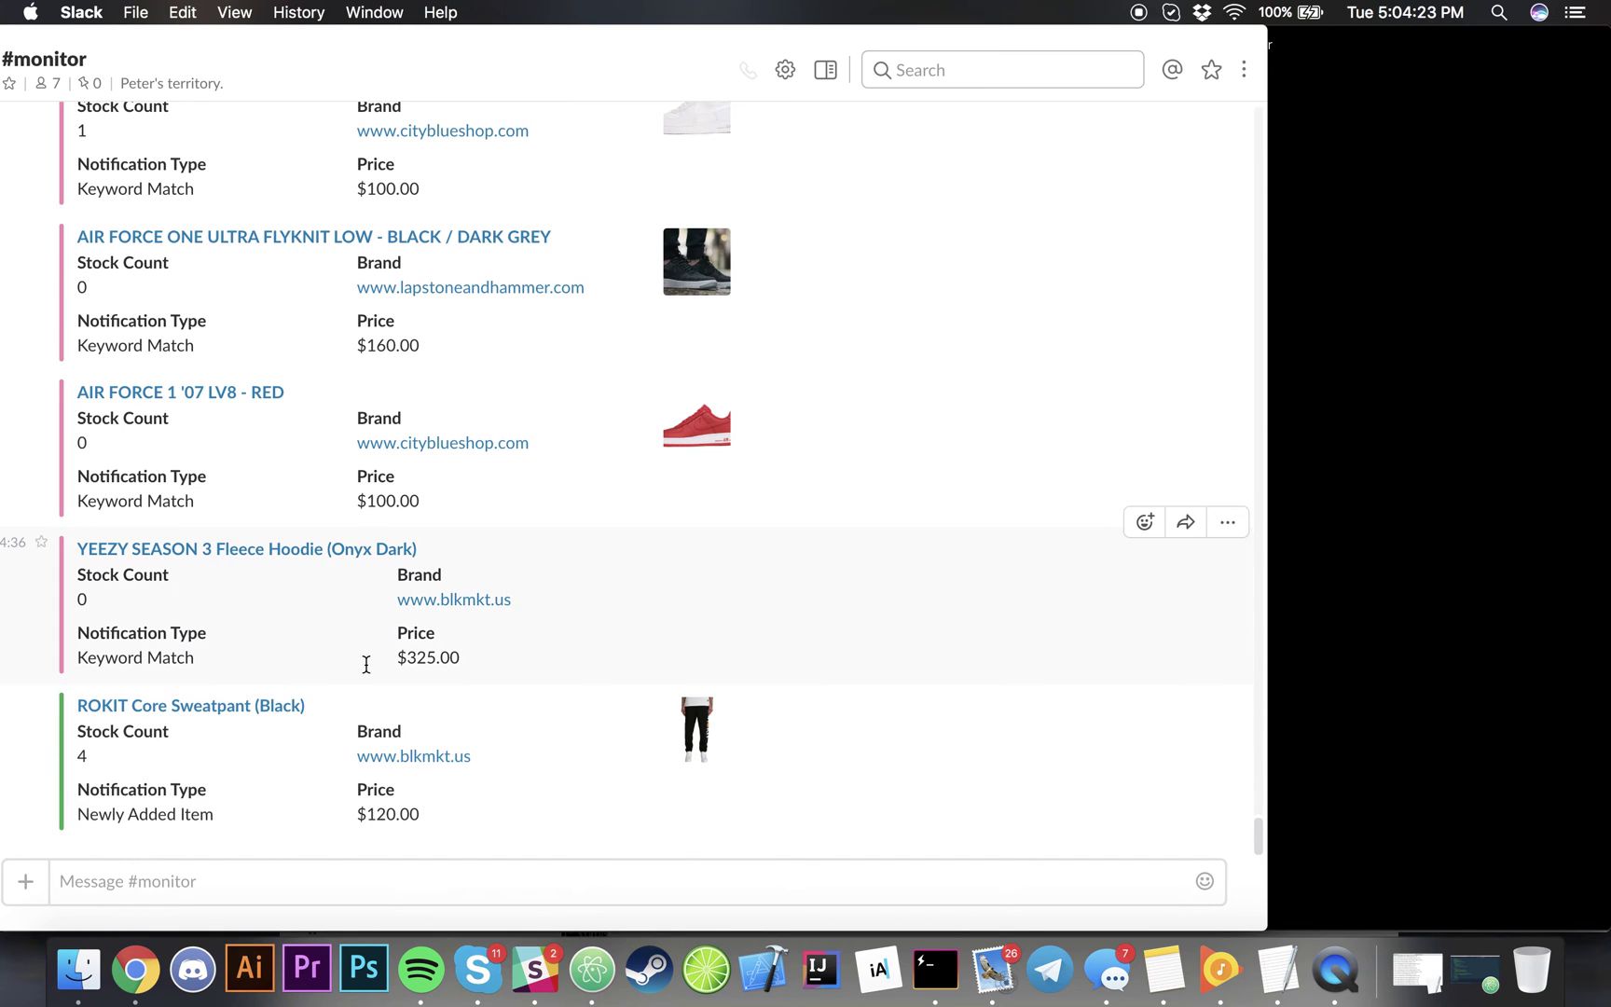
scroll(260, 675, "up", 3)
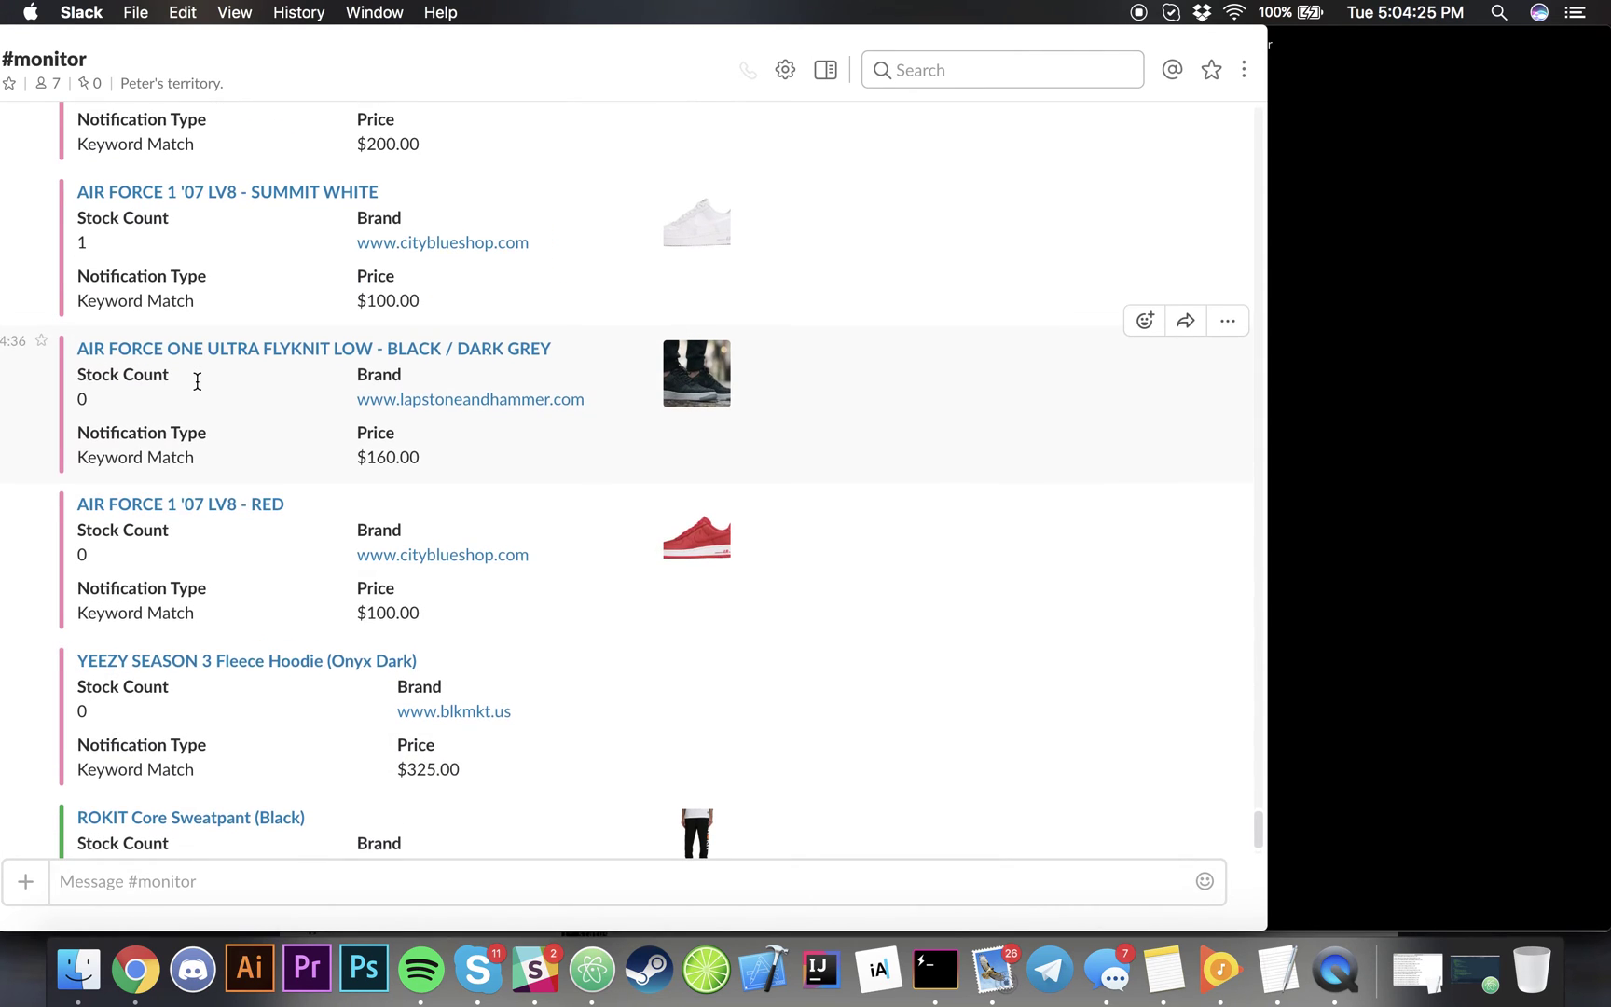
left_click_drag(72, 471, 252, 475)
left_click(251, 476)
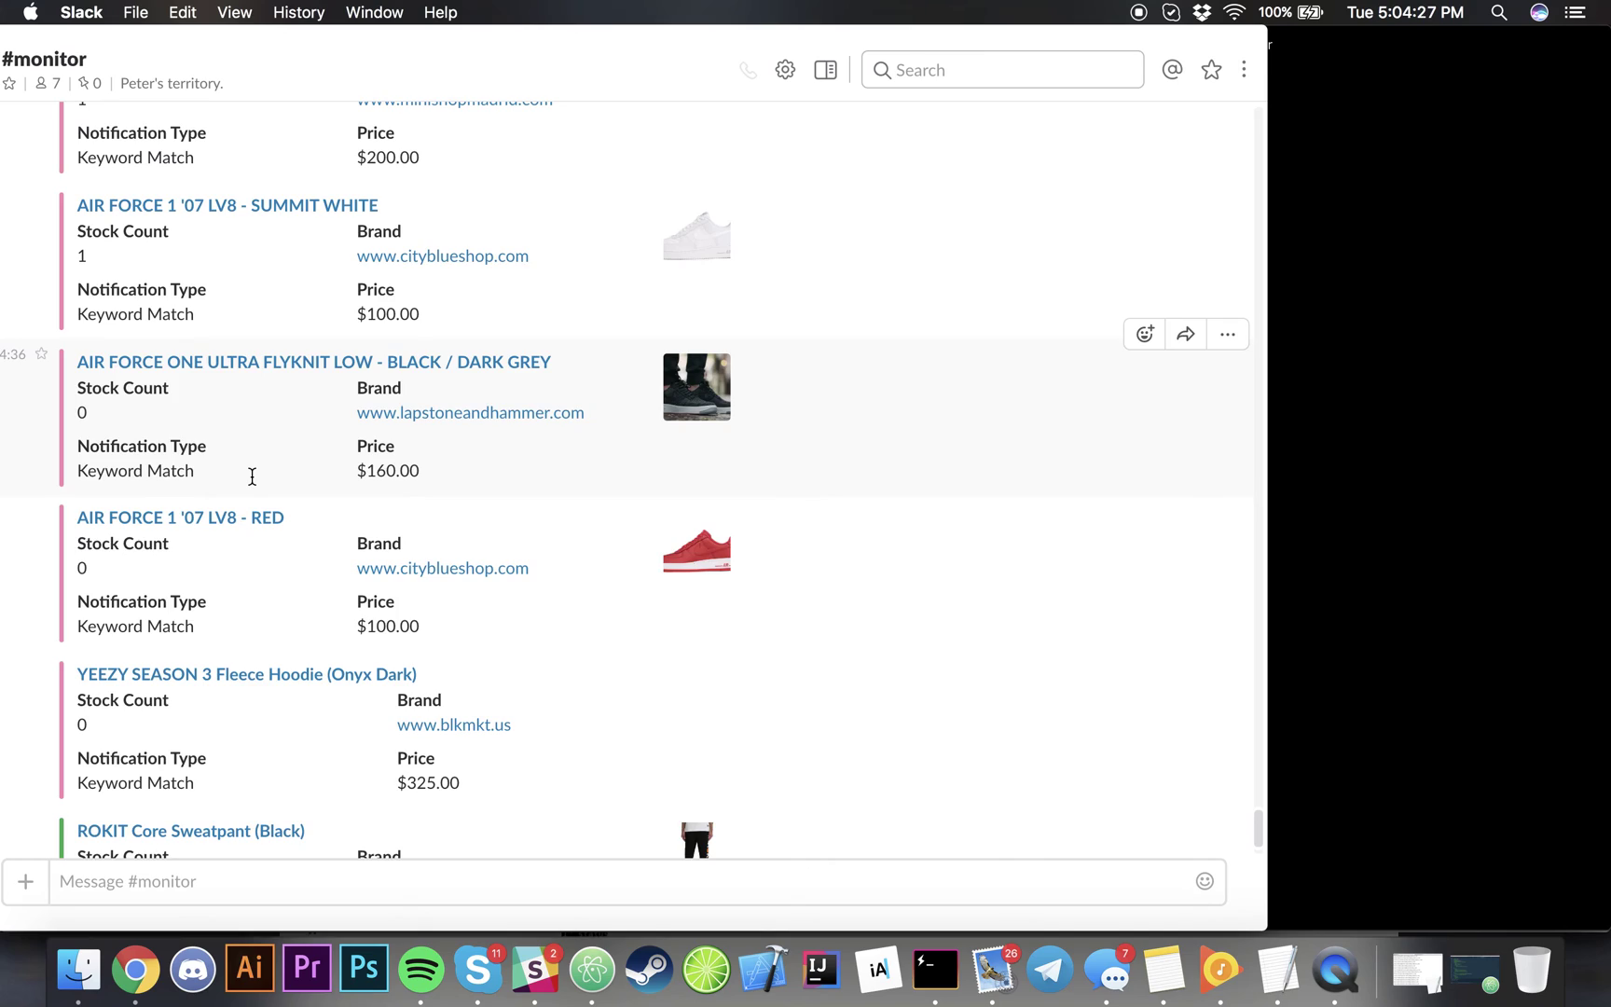
scroll(252, 477, "up", 20)
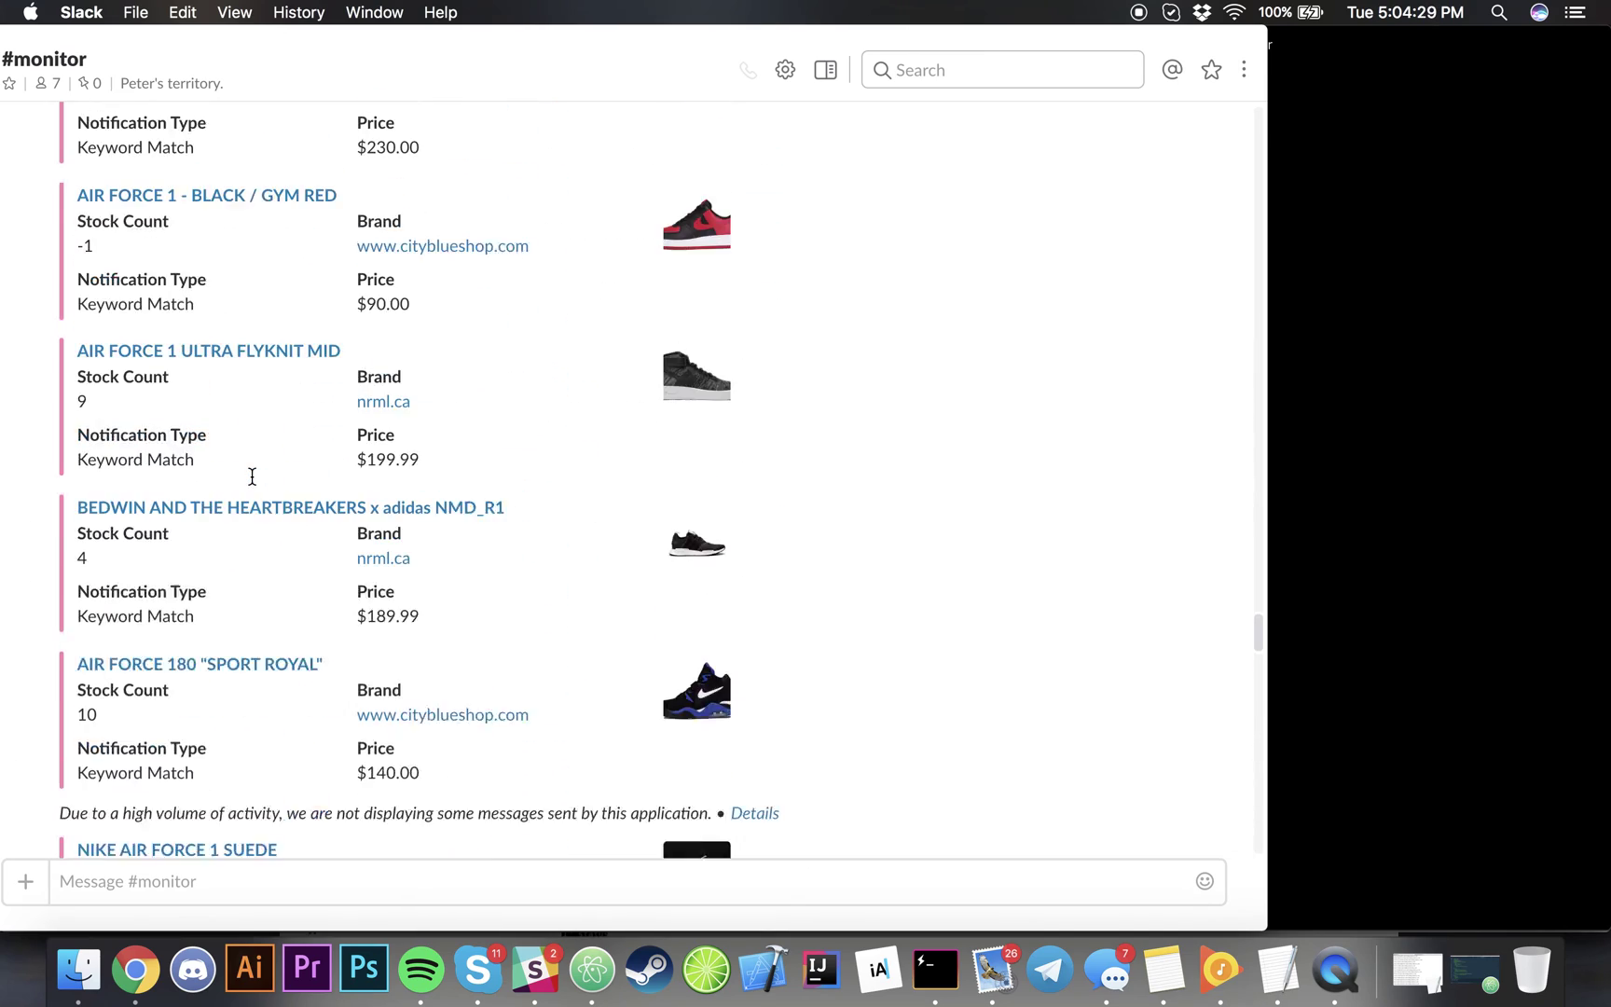
scroll(252, 476, "down", 20)
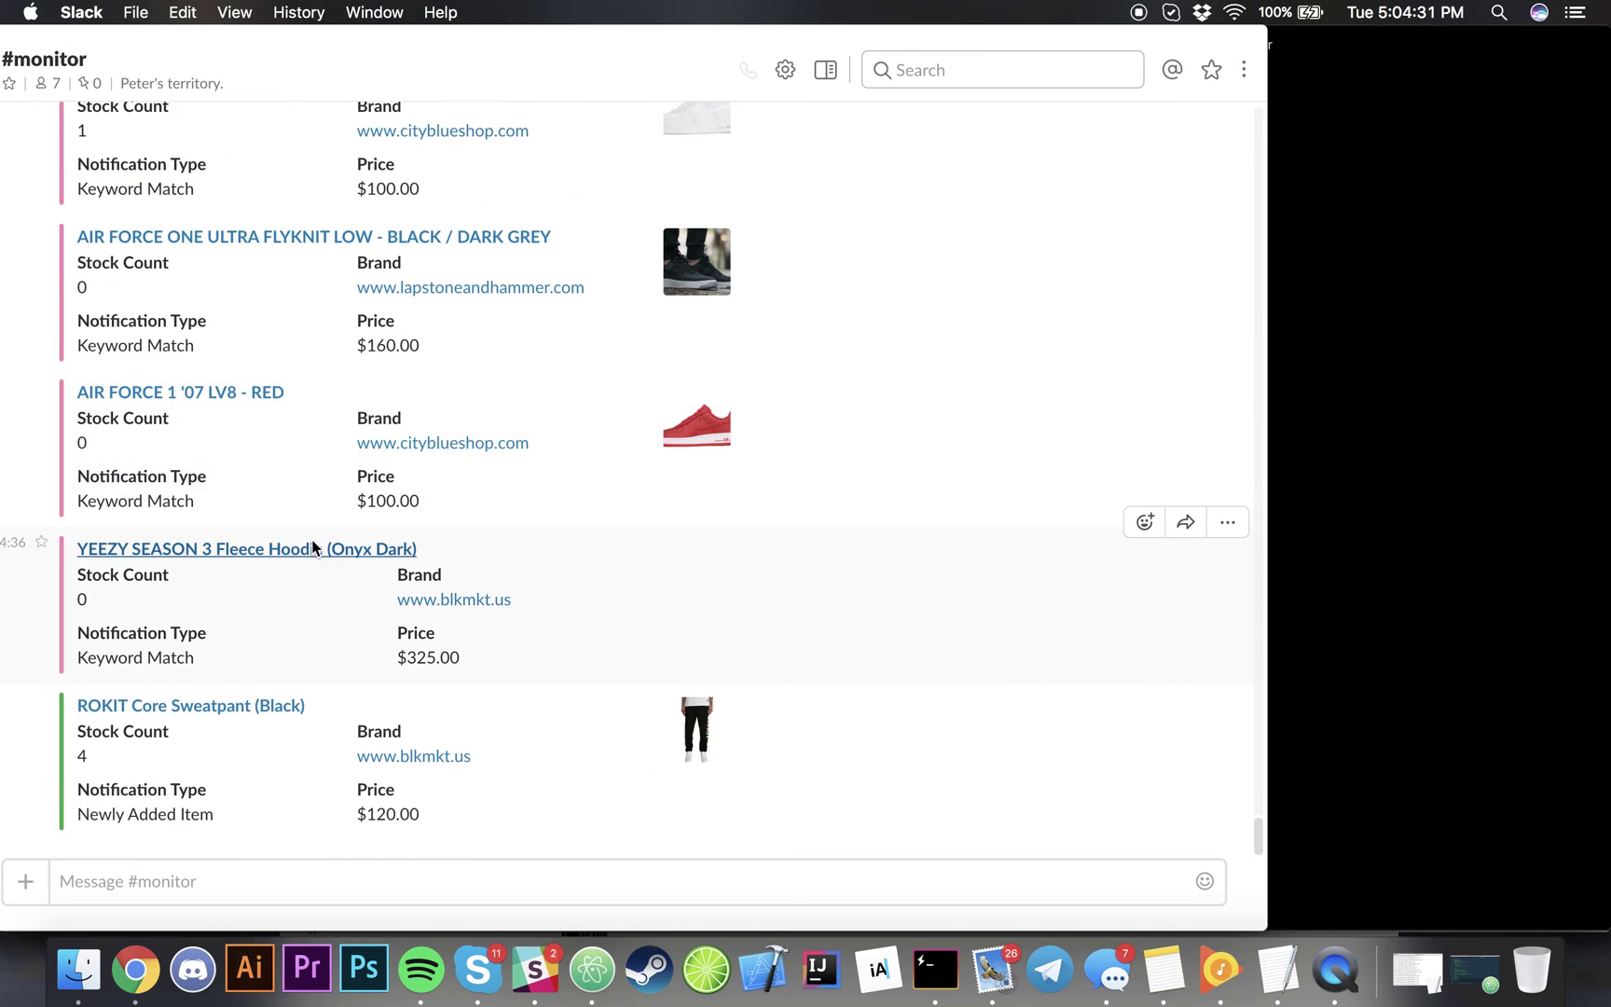
- Search Slack for 'removed', open the archived Removed Item alert, then return to Hyper
left_click(928, 71)
type("removed")
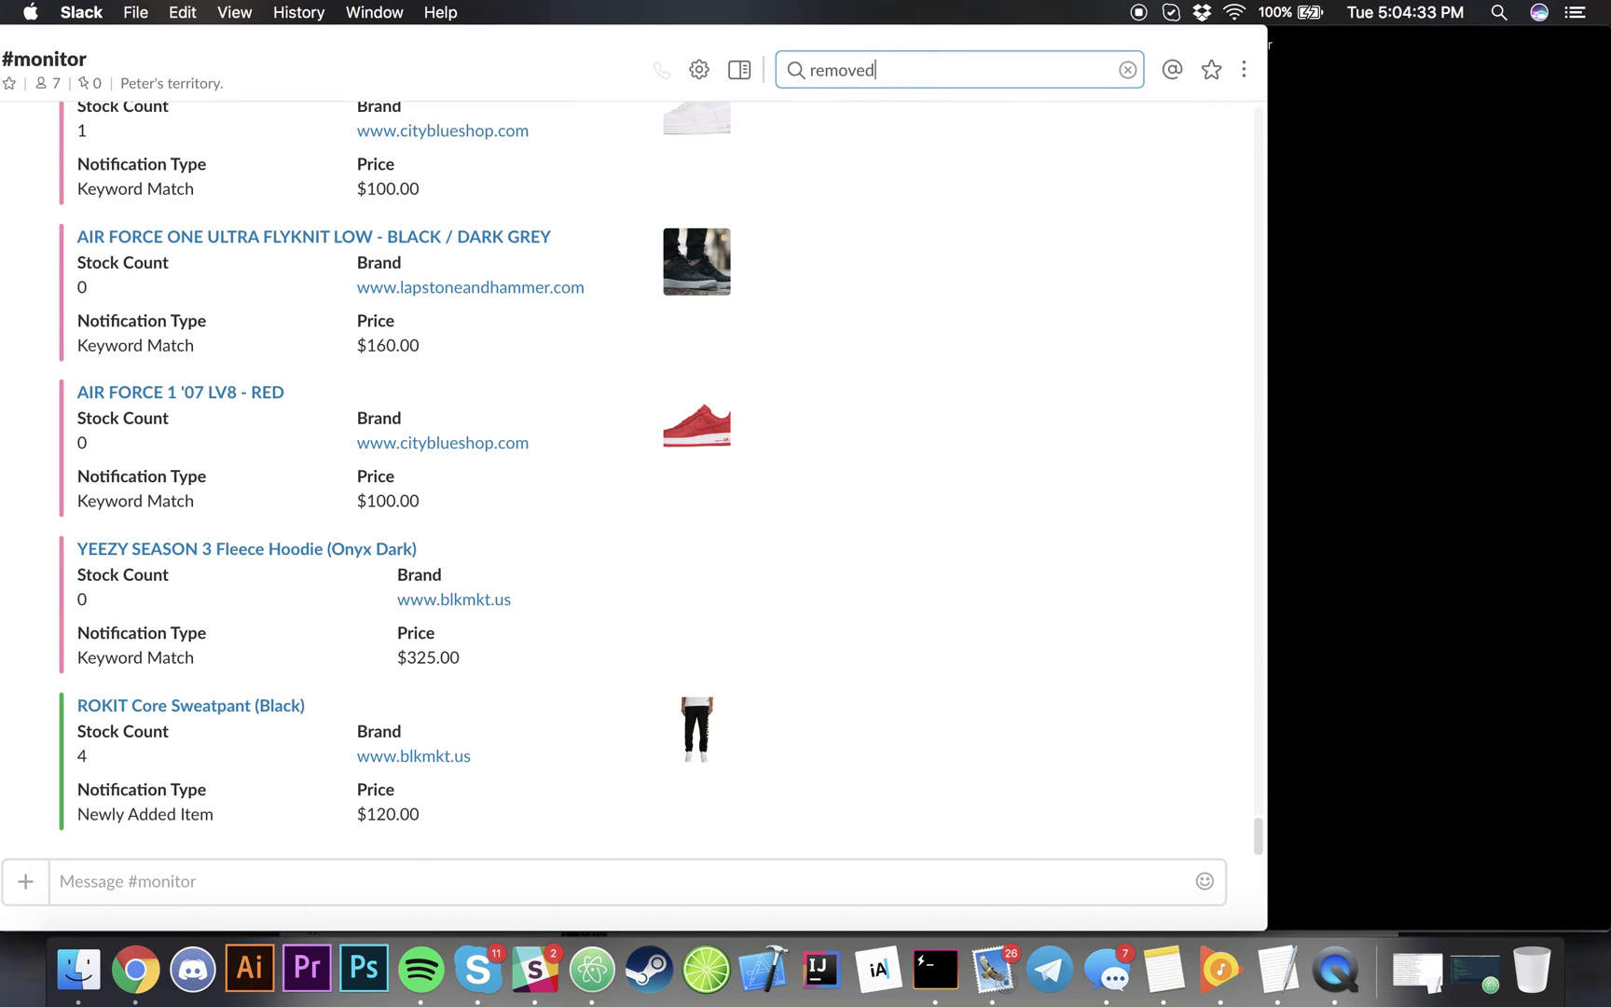
key("Return")
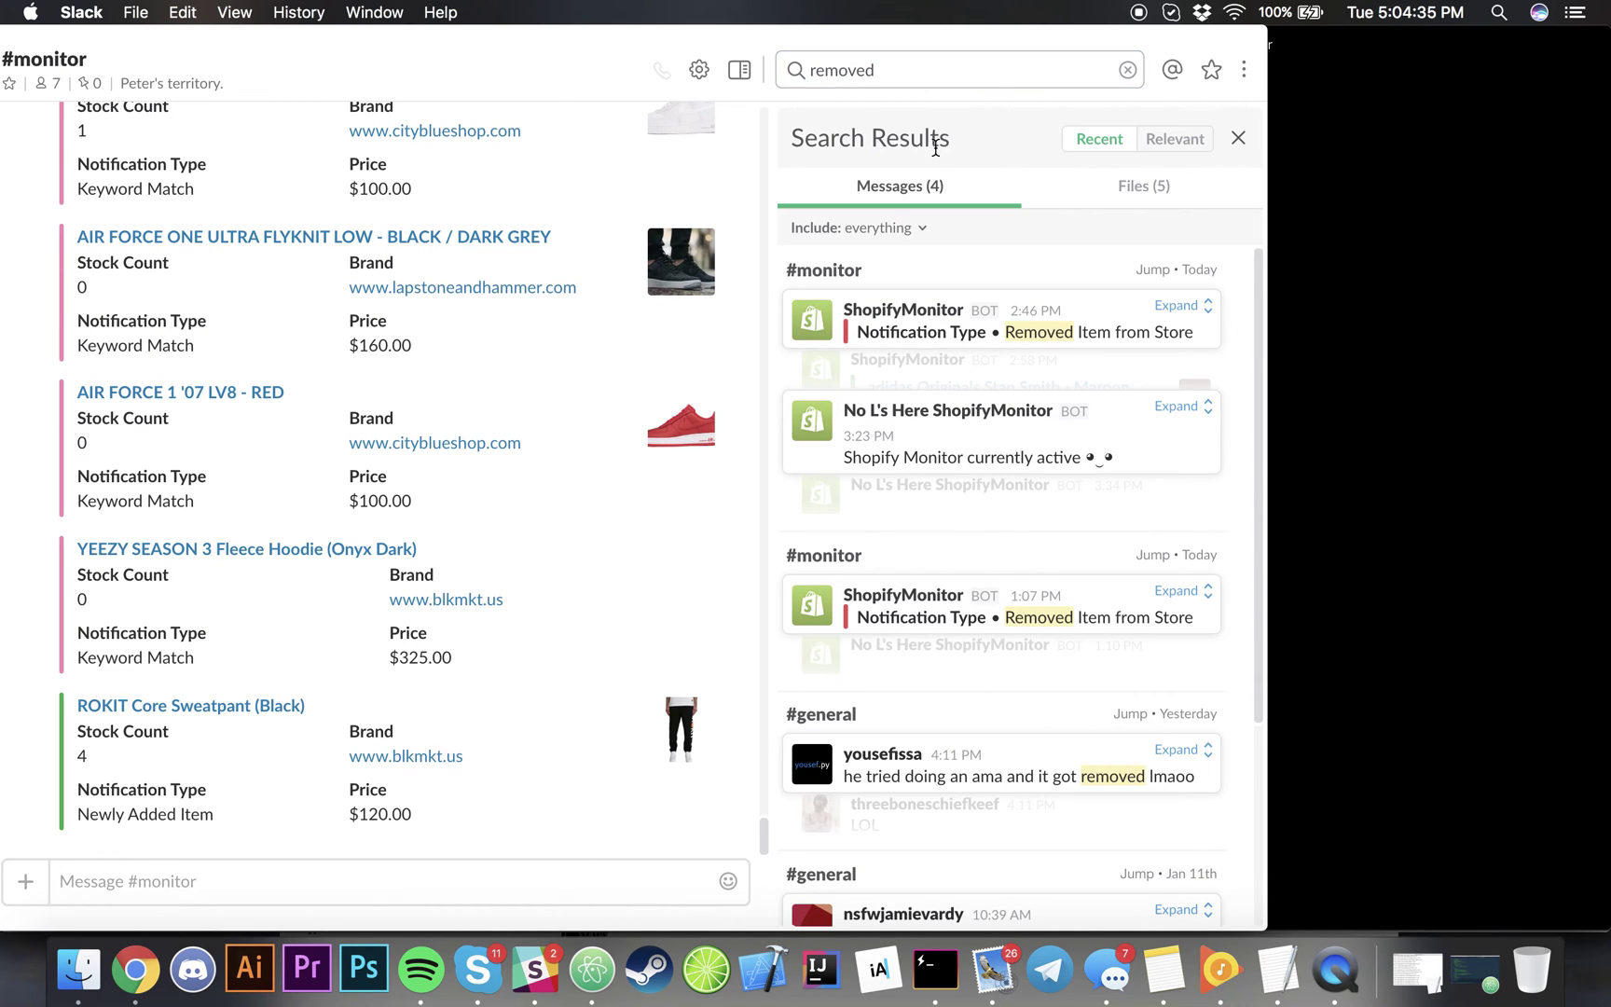
left_click(1032, 313)
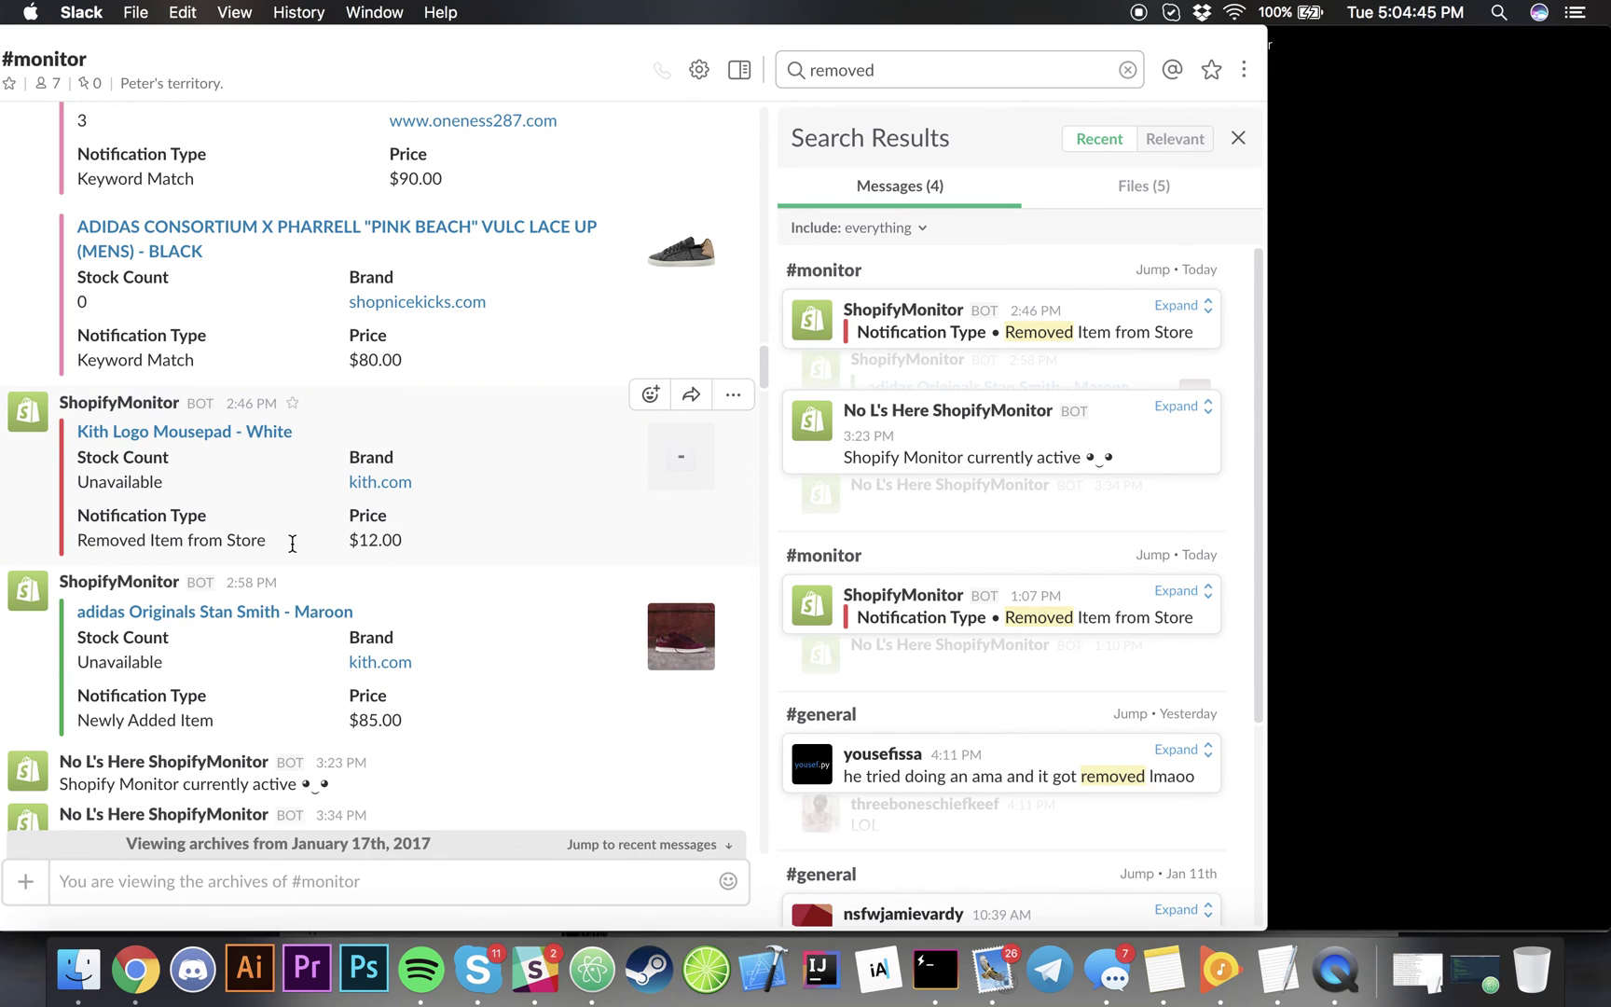
scroll(151, 489, "down", 10)
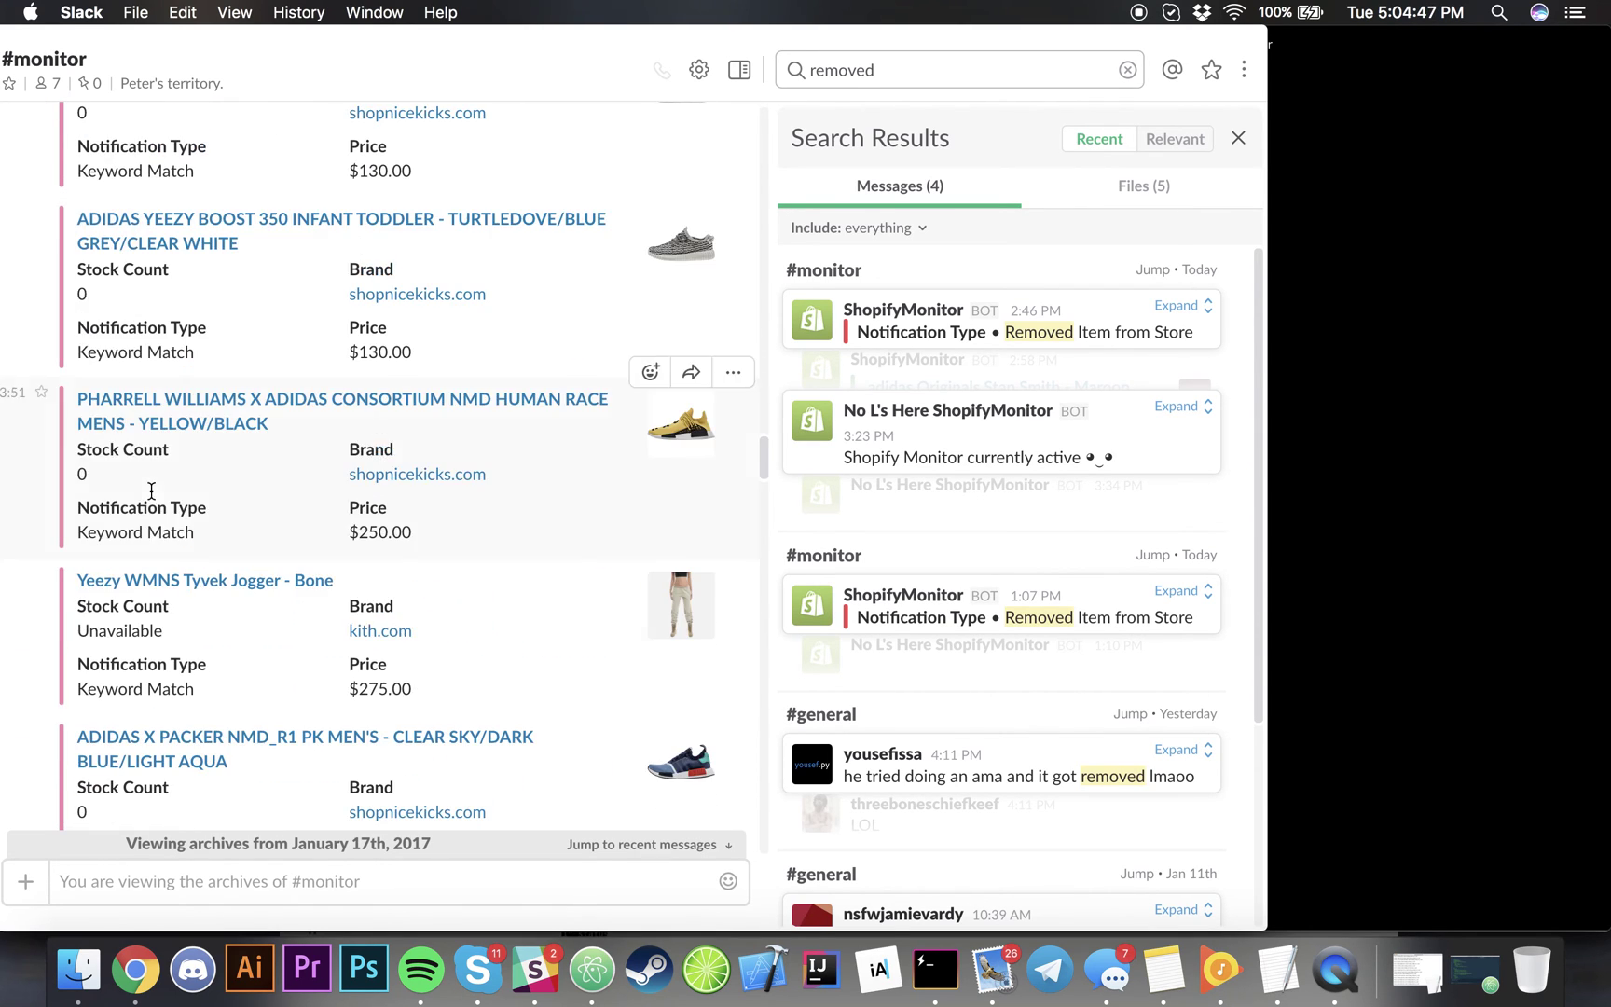
scroll(116, 506, "down", 1)
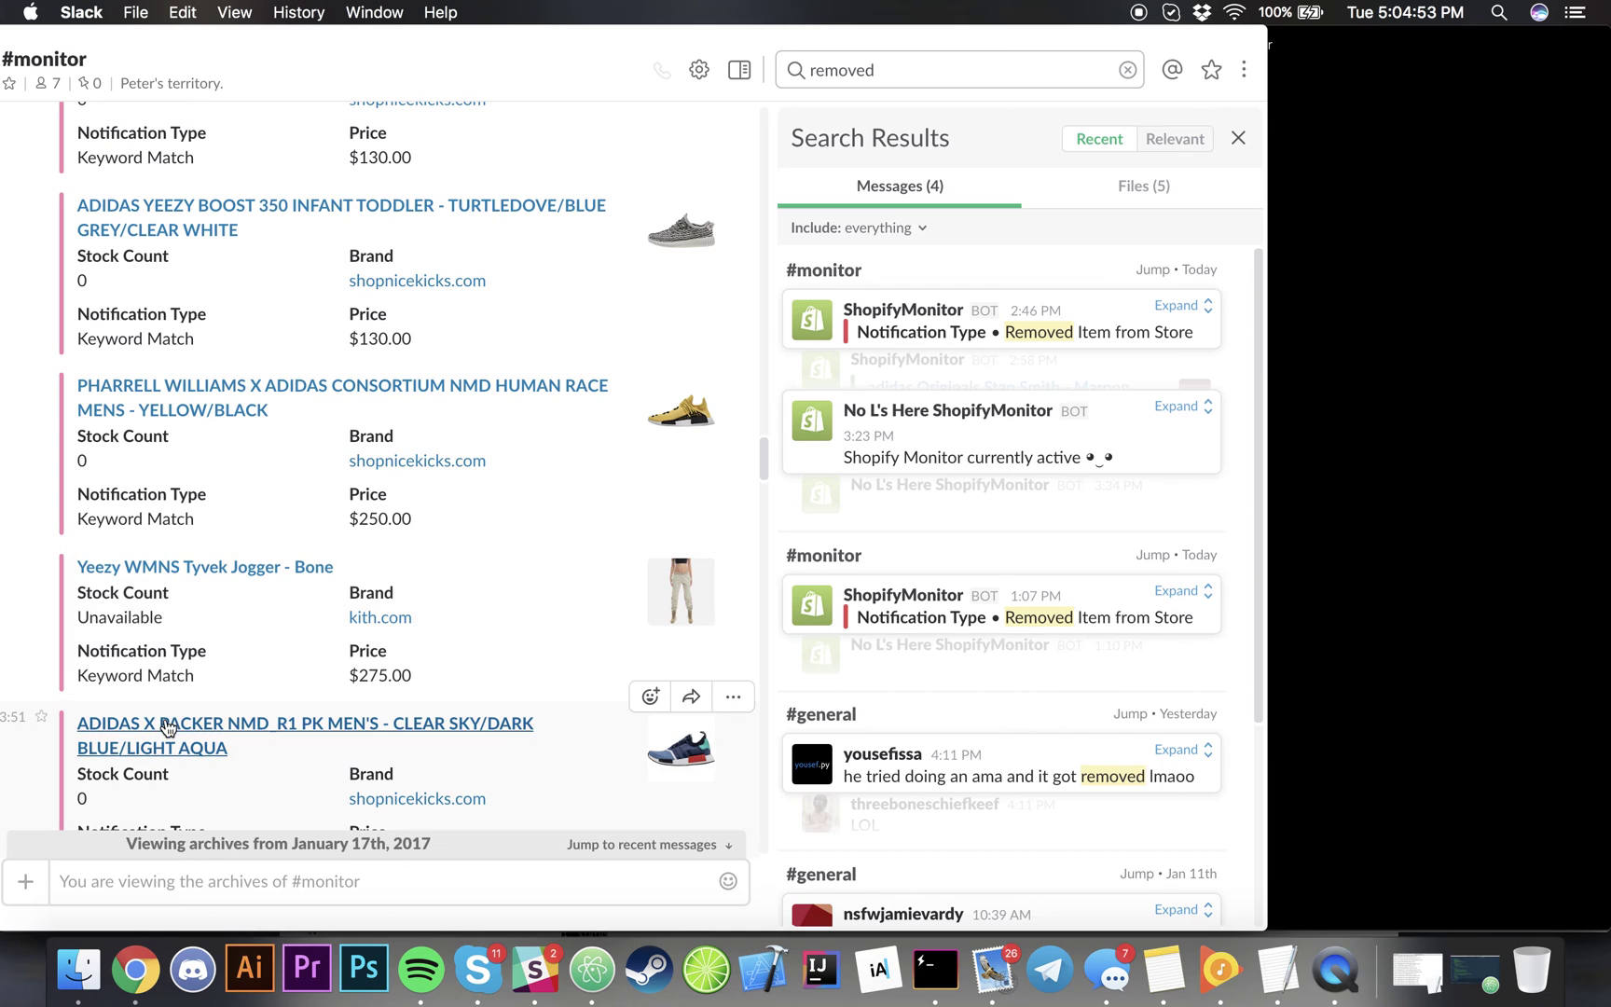
scroll(160, 721, "down", 3)
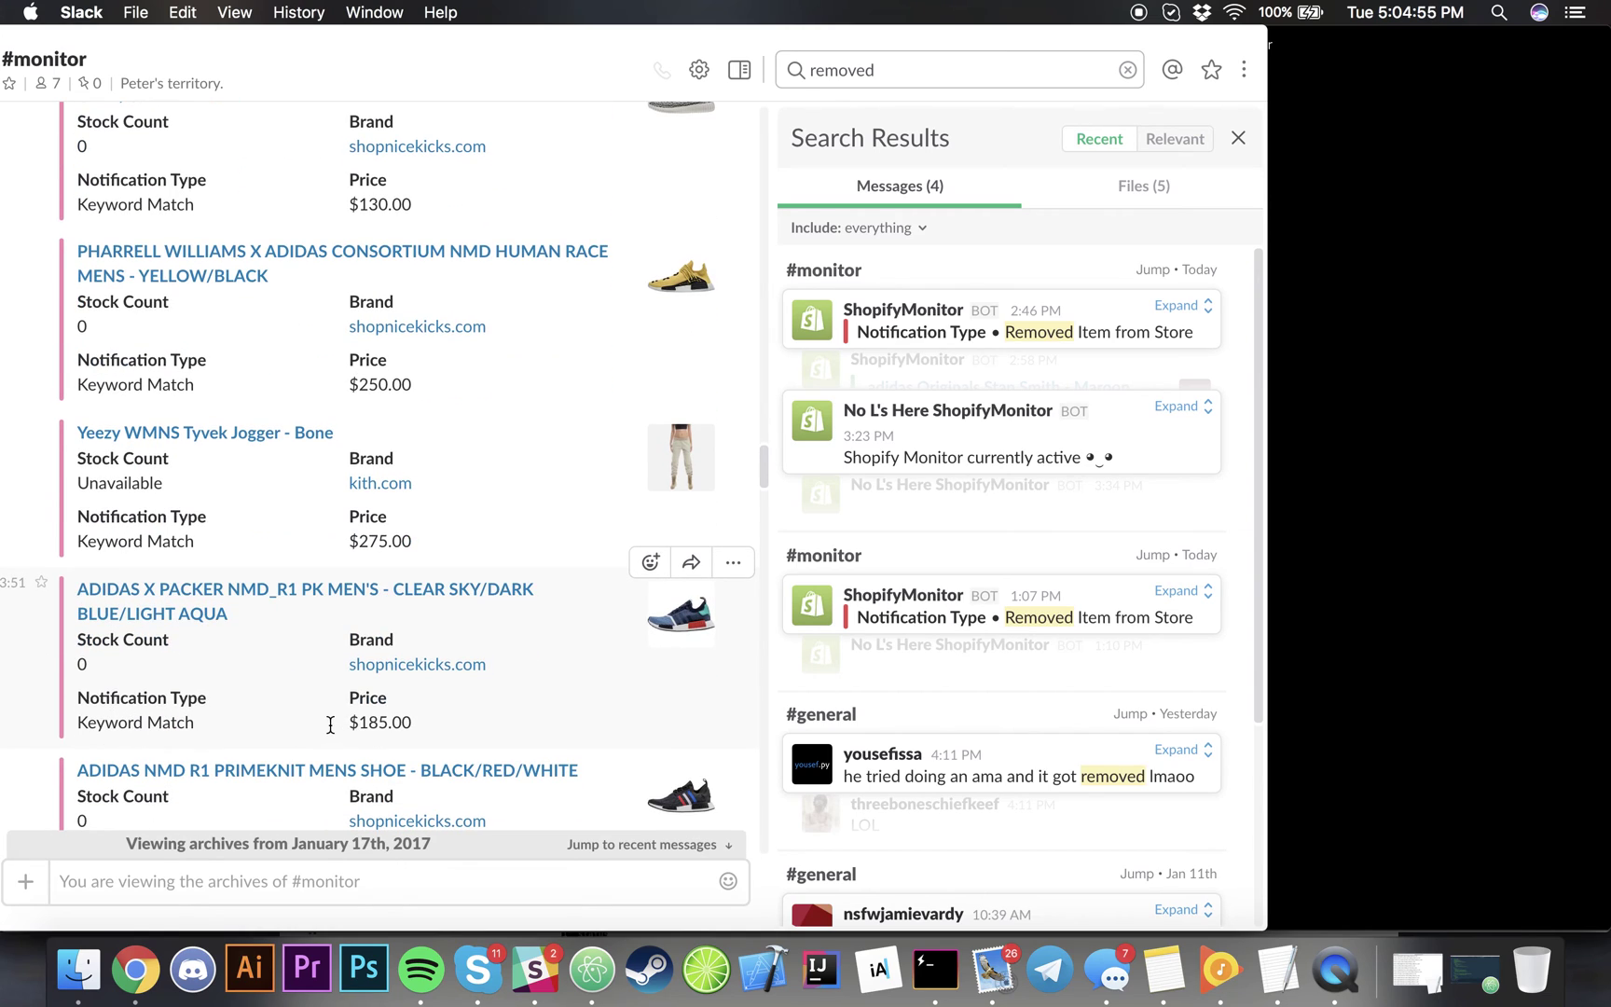
left_click_drag(329, 725, 433, 723)
left_click(431, 724)
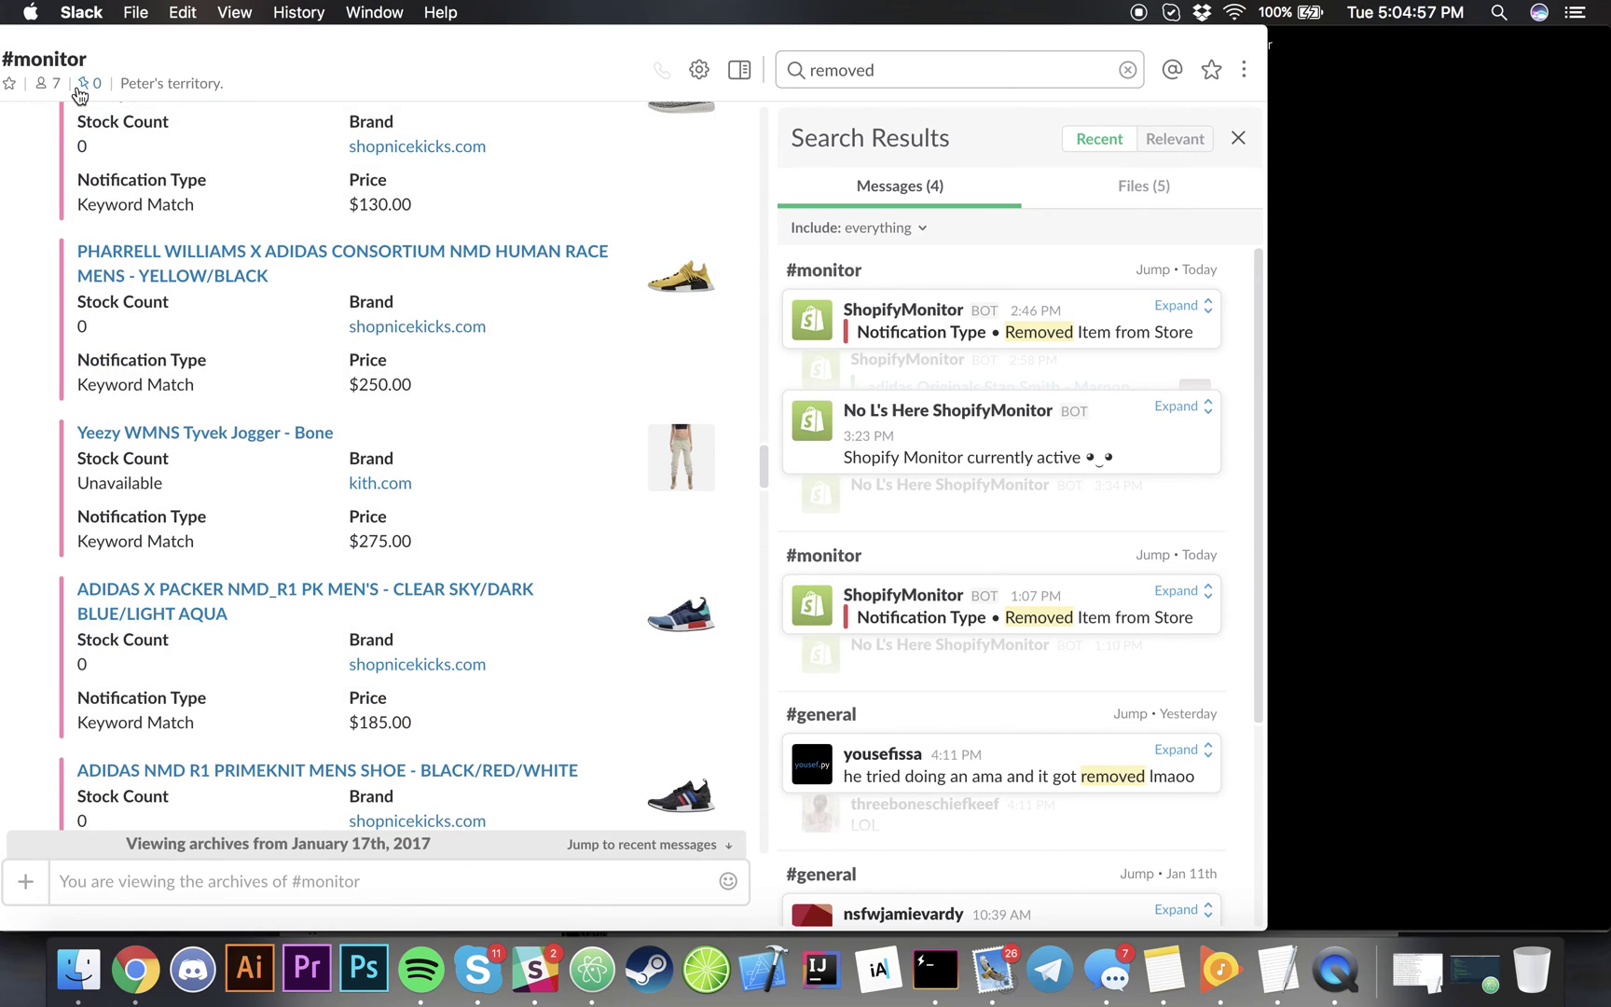
left_click(1438, 277)
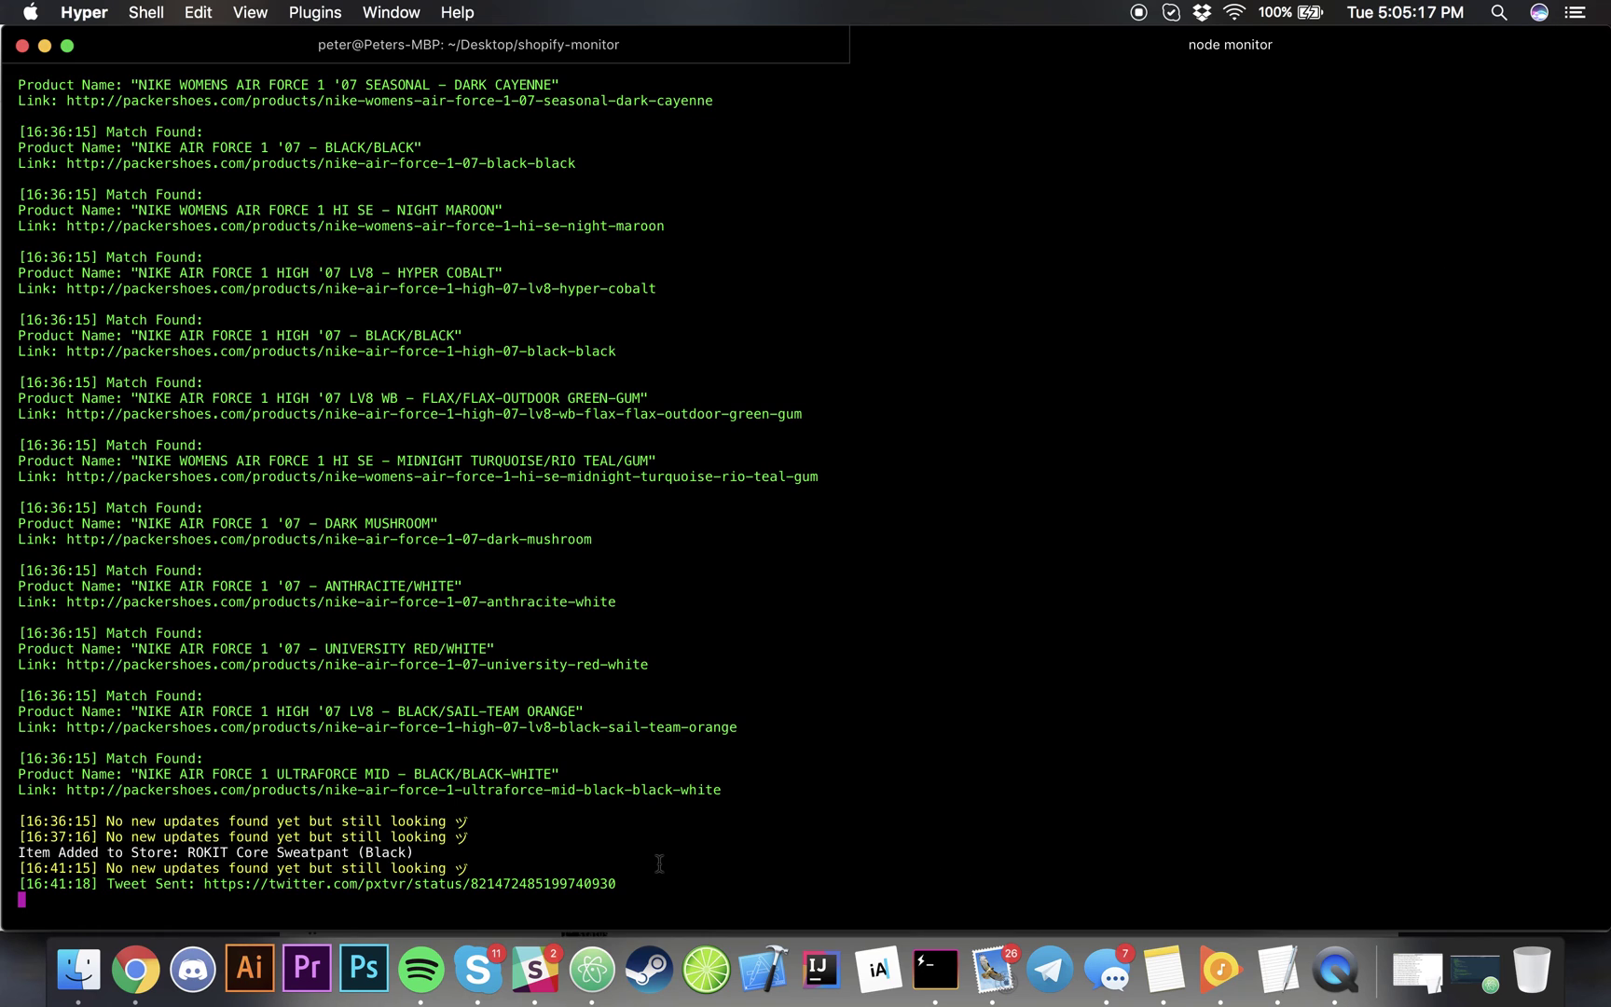
- Restore config.example.json in Atom, add then delete a blank third sites entry, and save
left_click(593, 961)
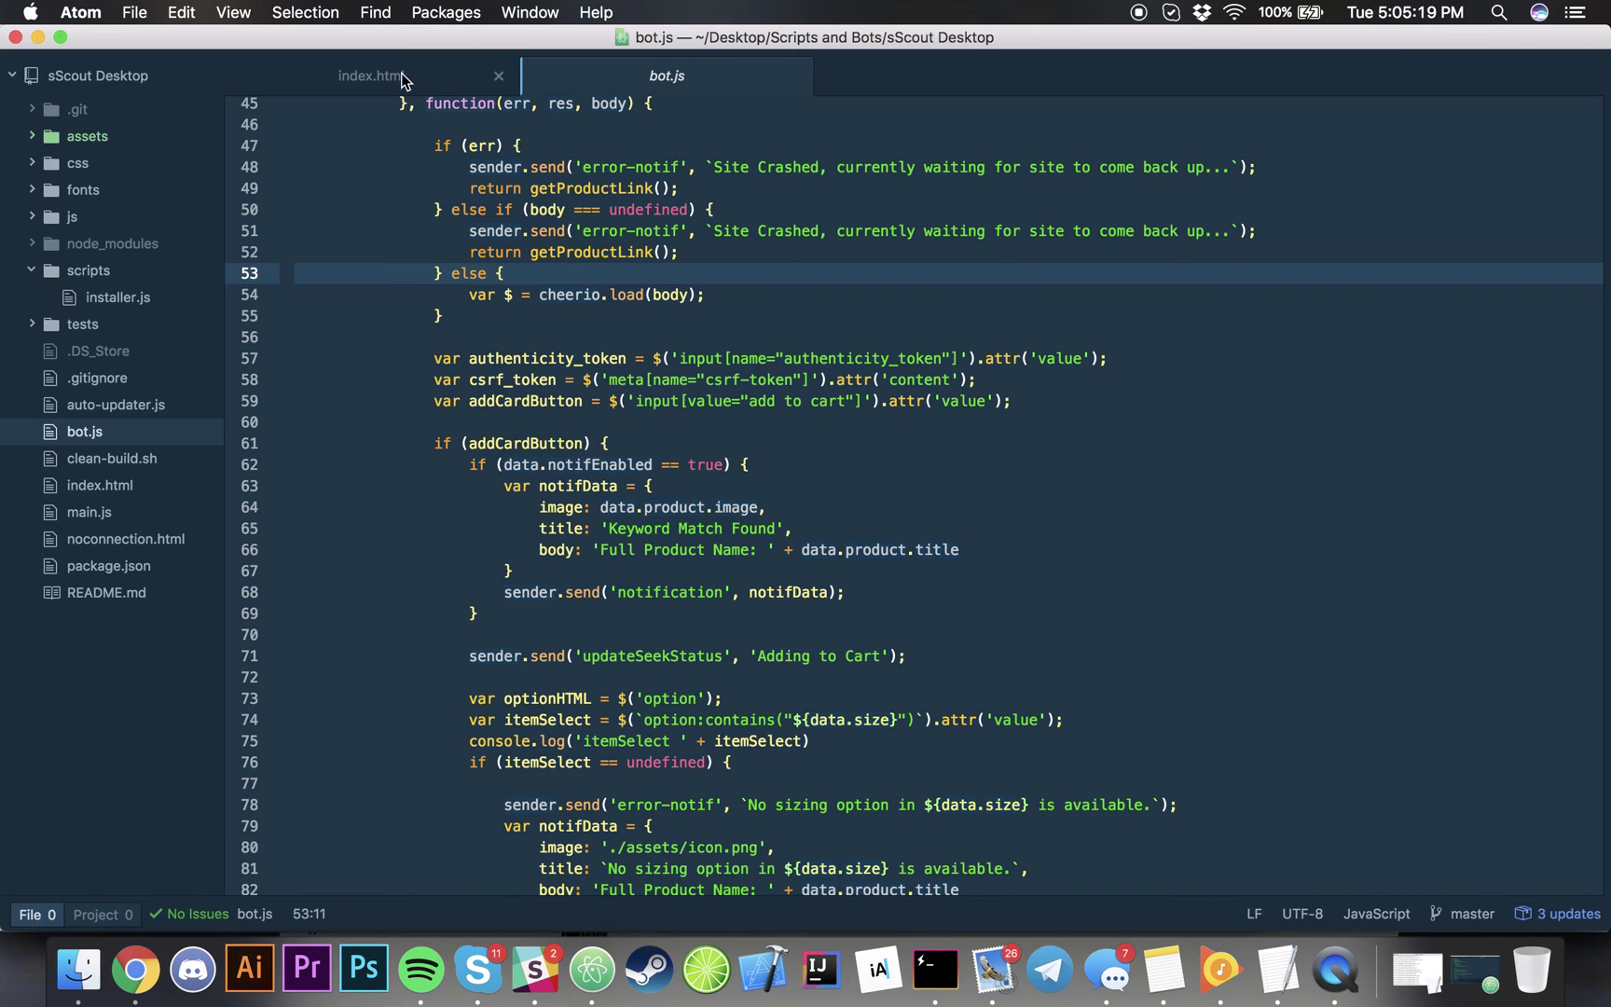
left_click(38, 37)
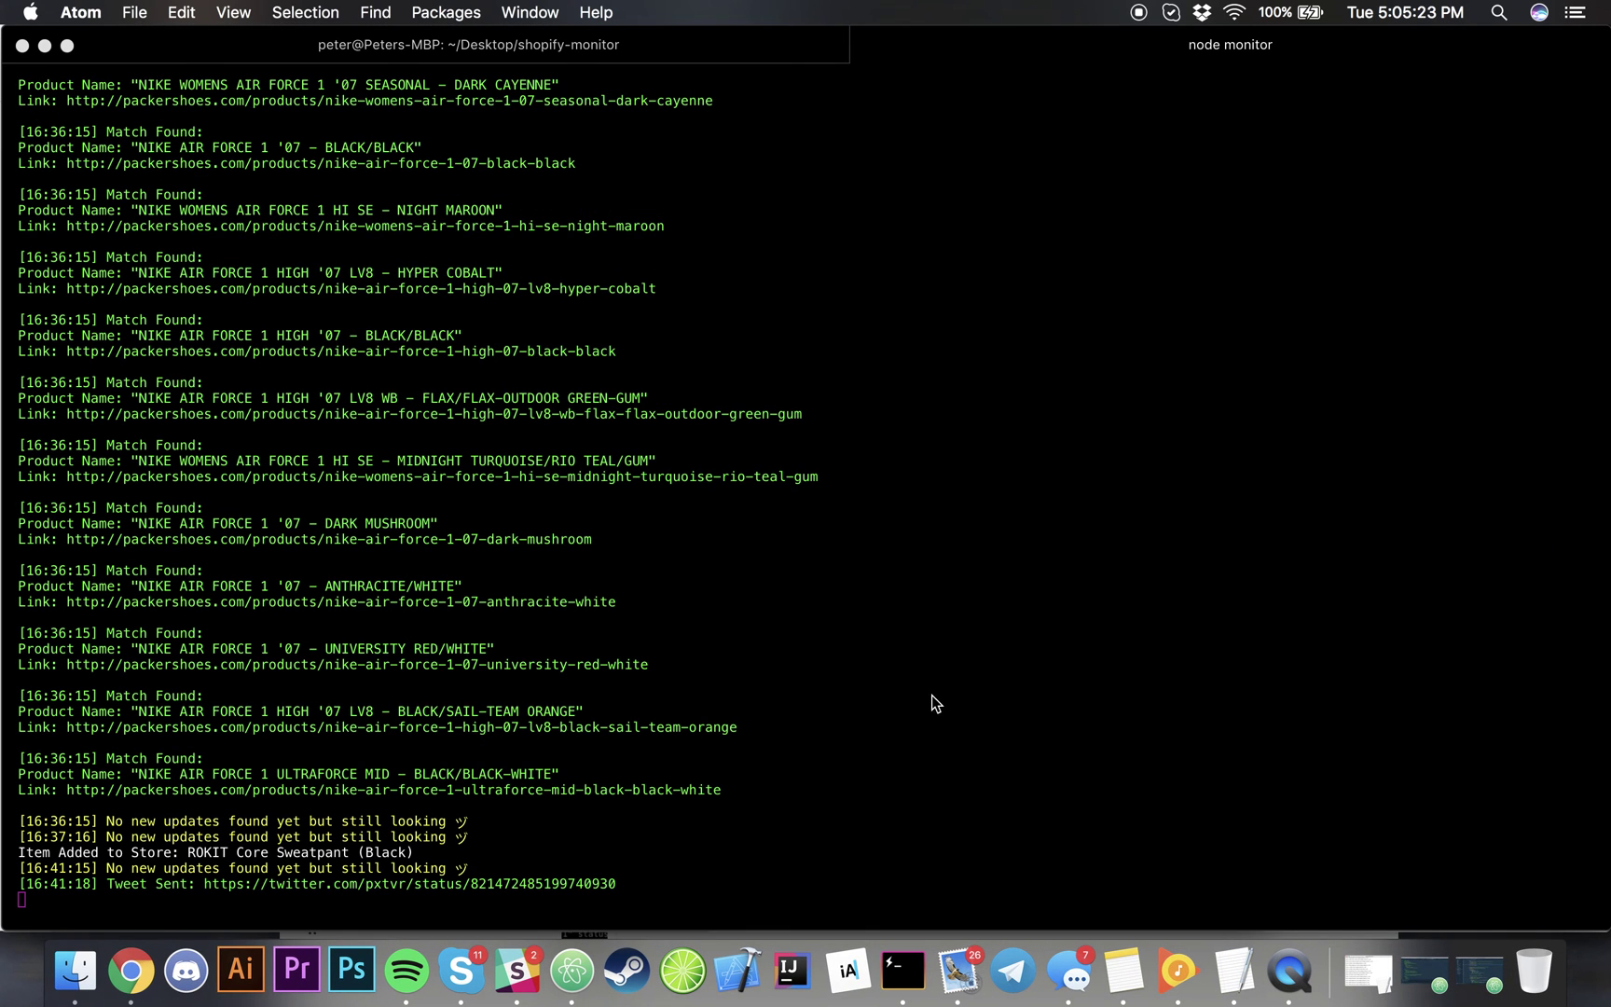
left_click(1417, 986)
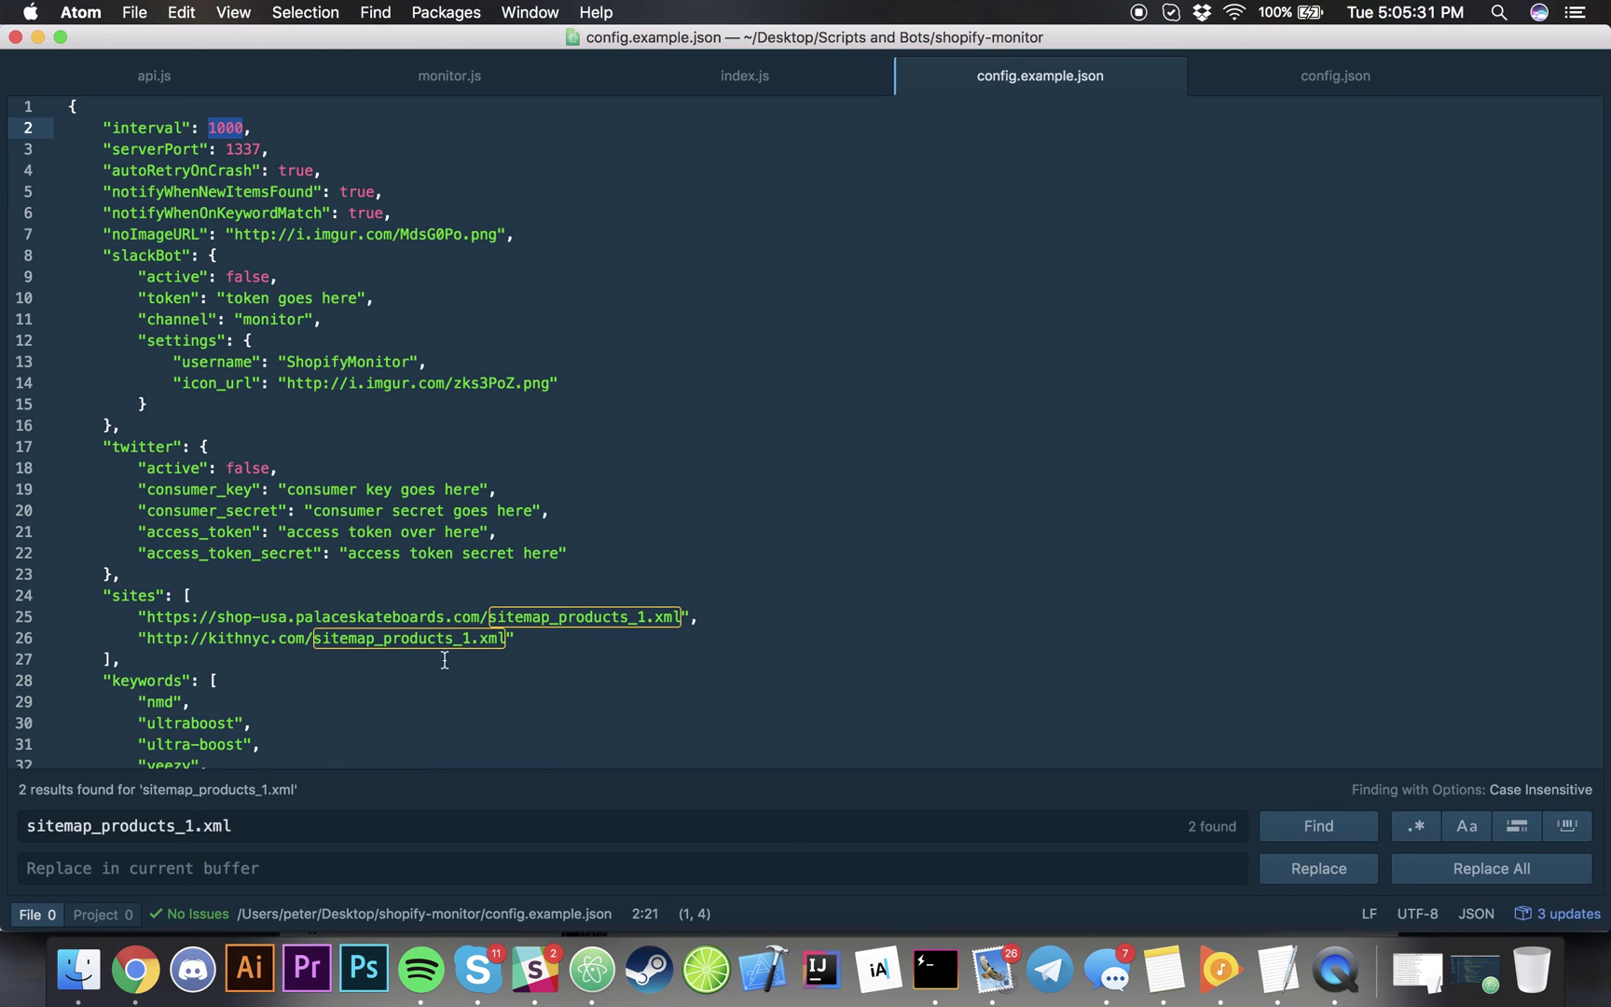
left_click(531, 639)
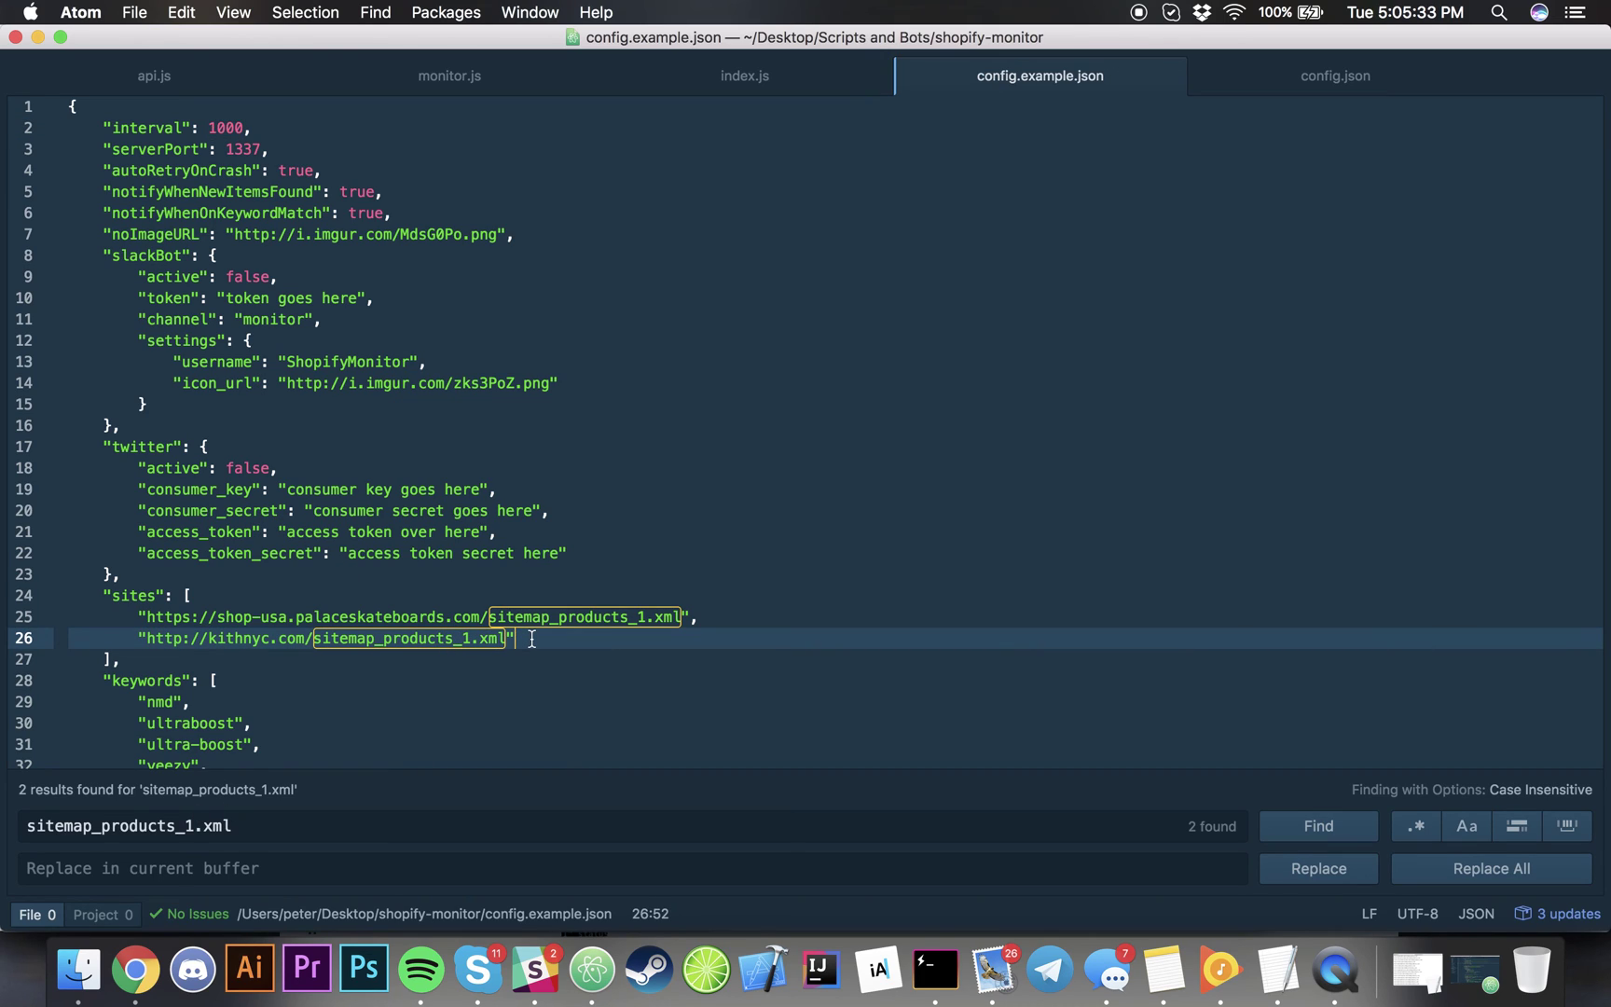
type(",")
key("Return")
type("\"")
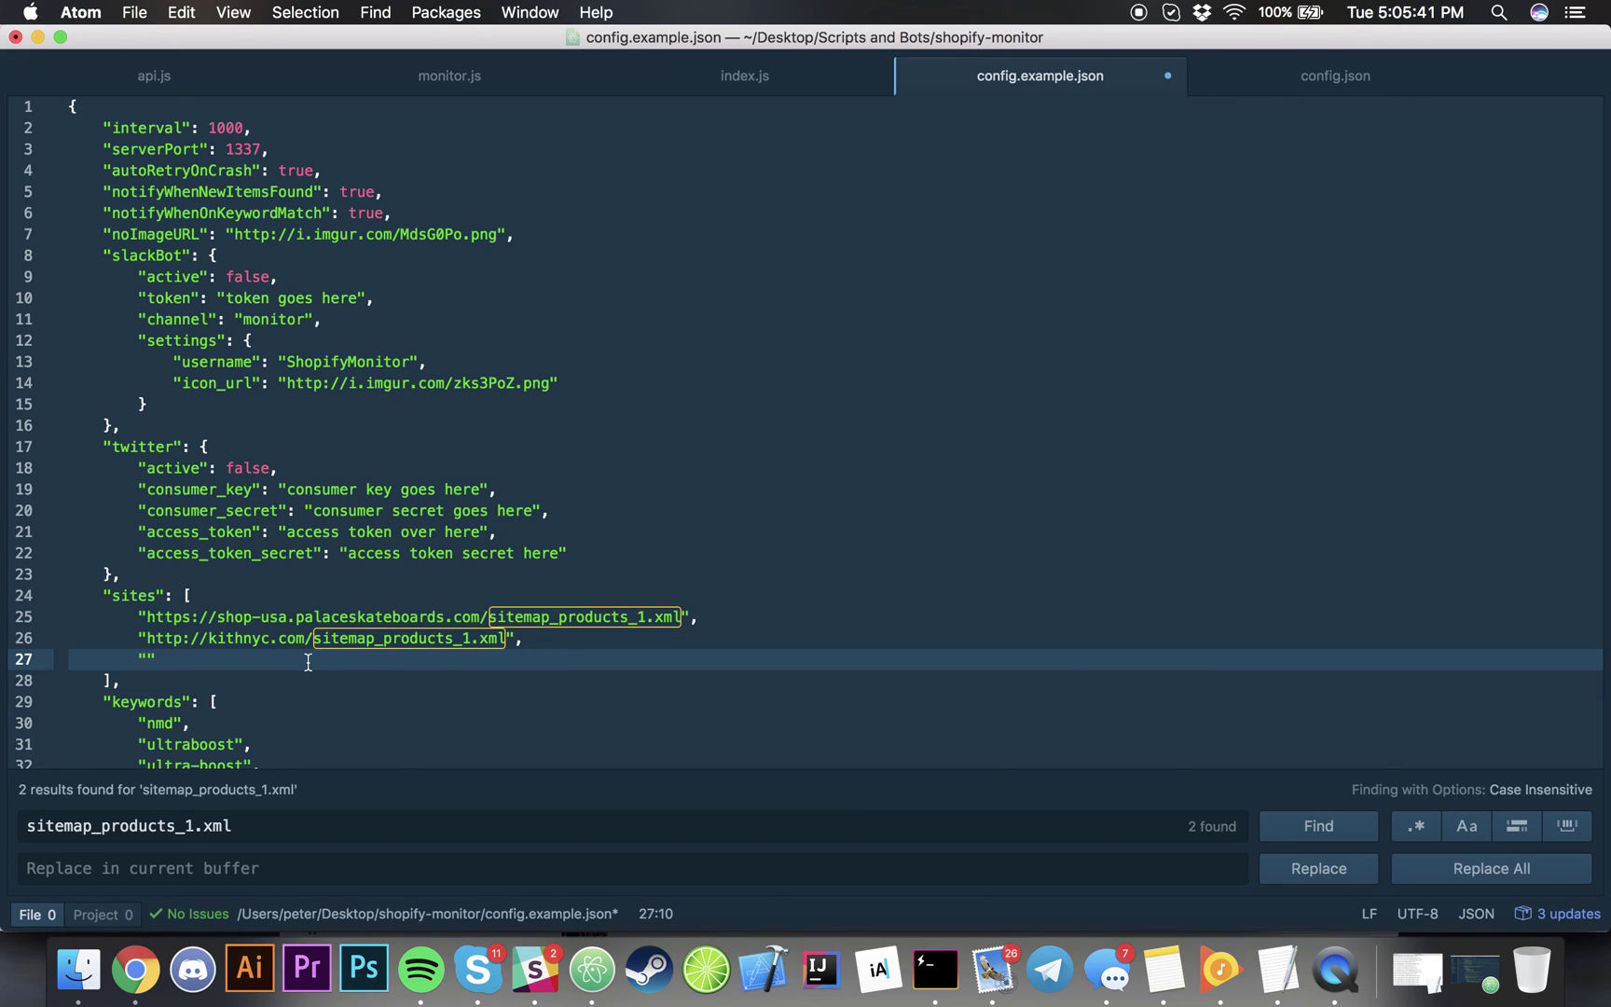
left_click_drag(306, 662, 521, 638)
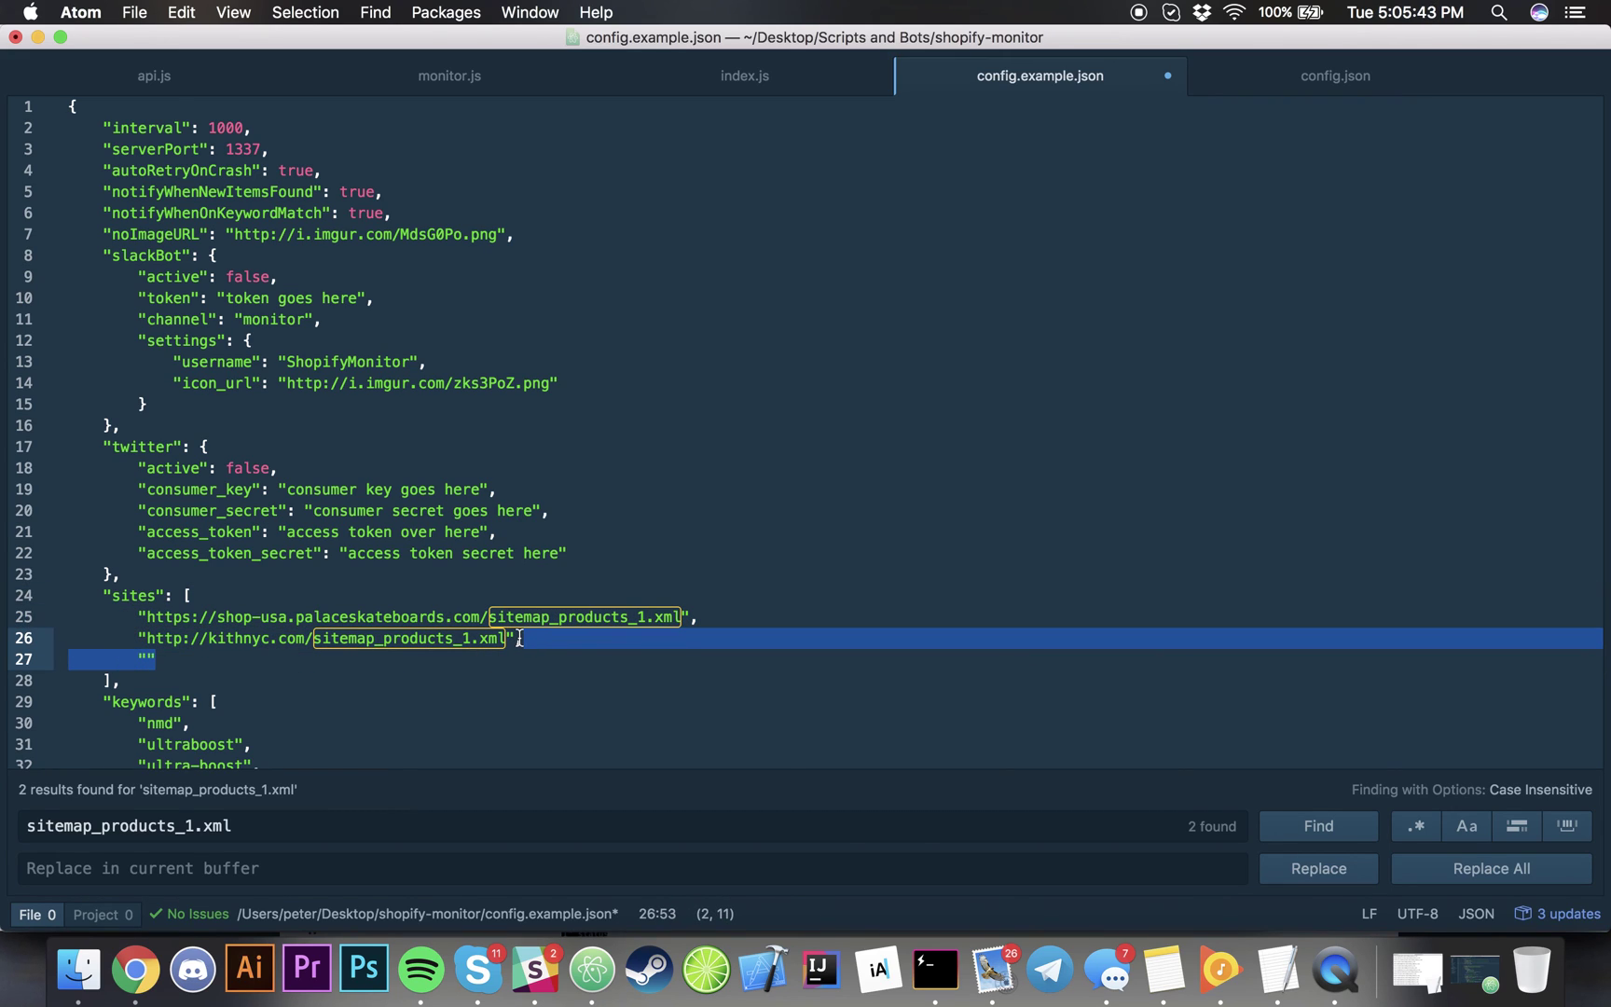
key("BackSpace")
key("BackSpace")
key("super+s")
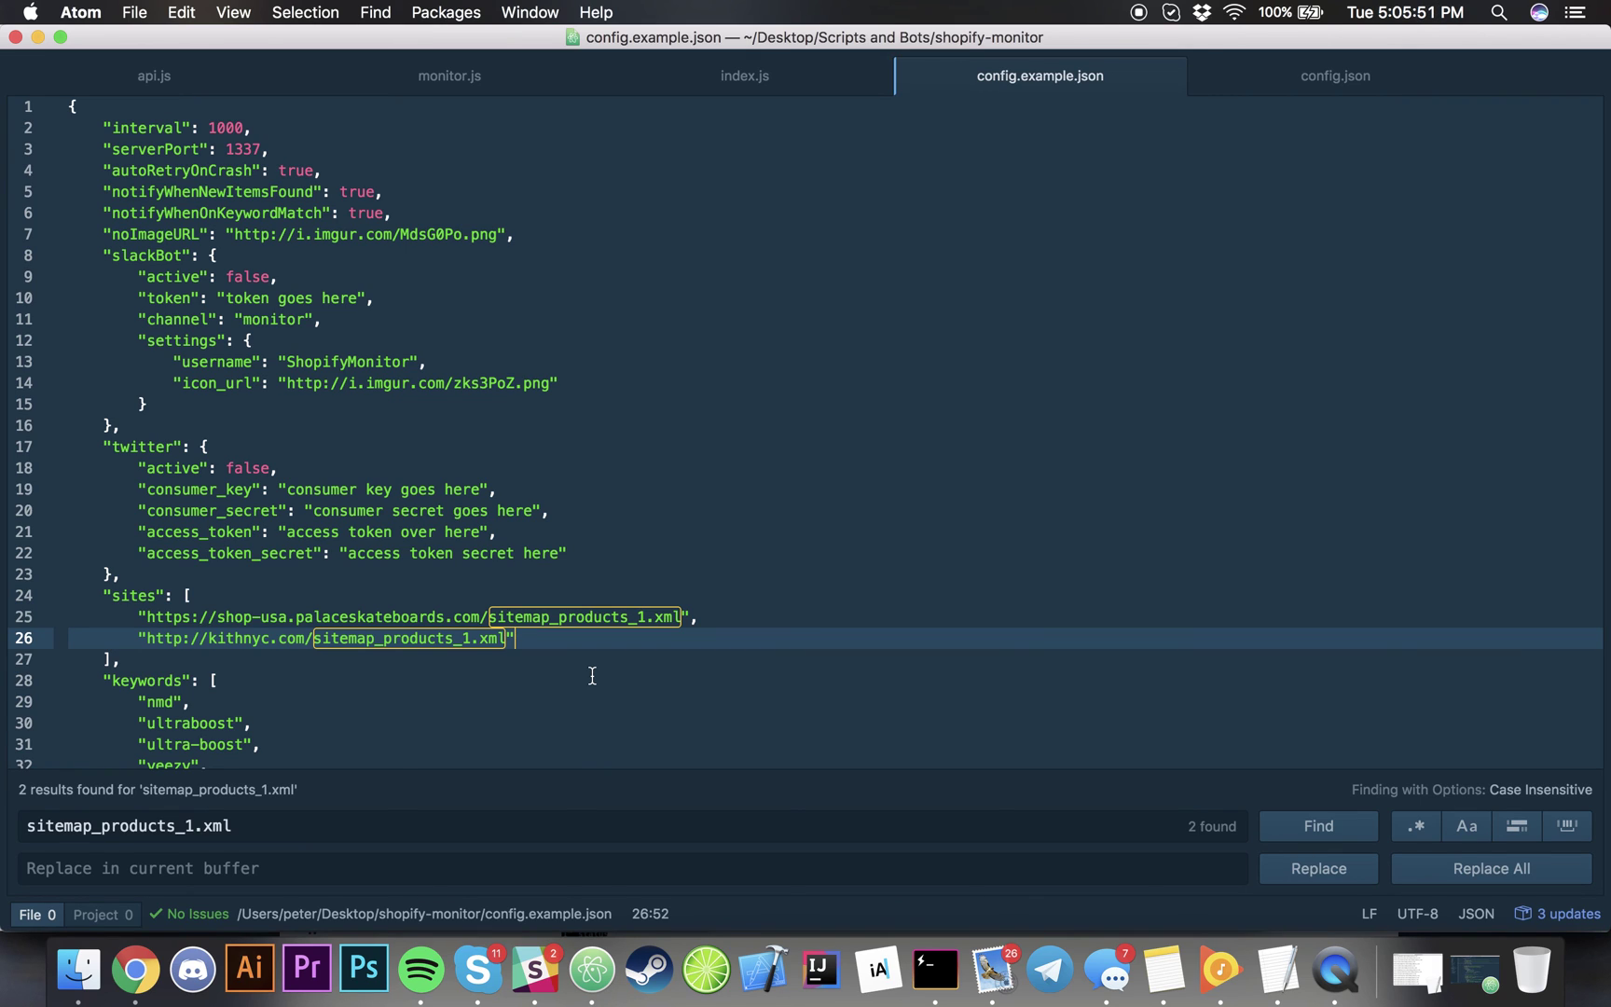
scroll(592, 675, "down", 5)
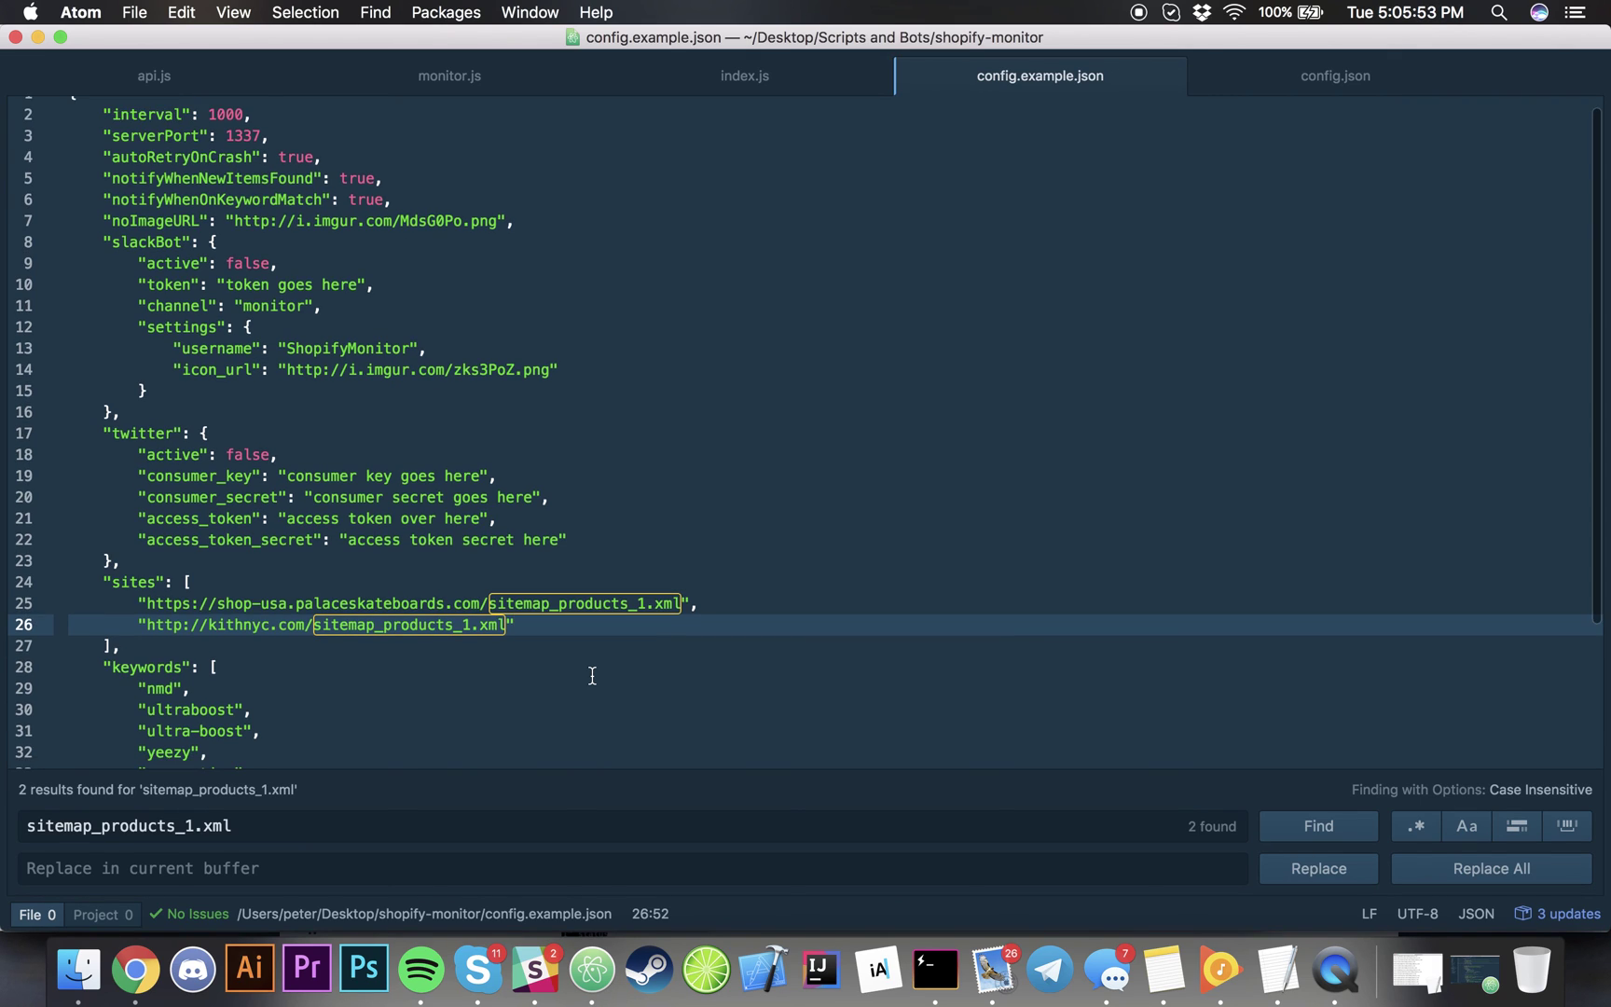
scroll(592, 675, "up", 5)
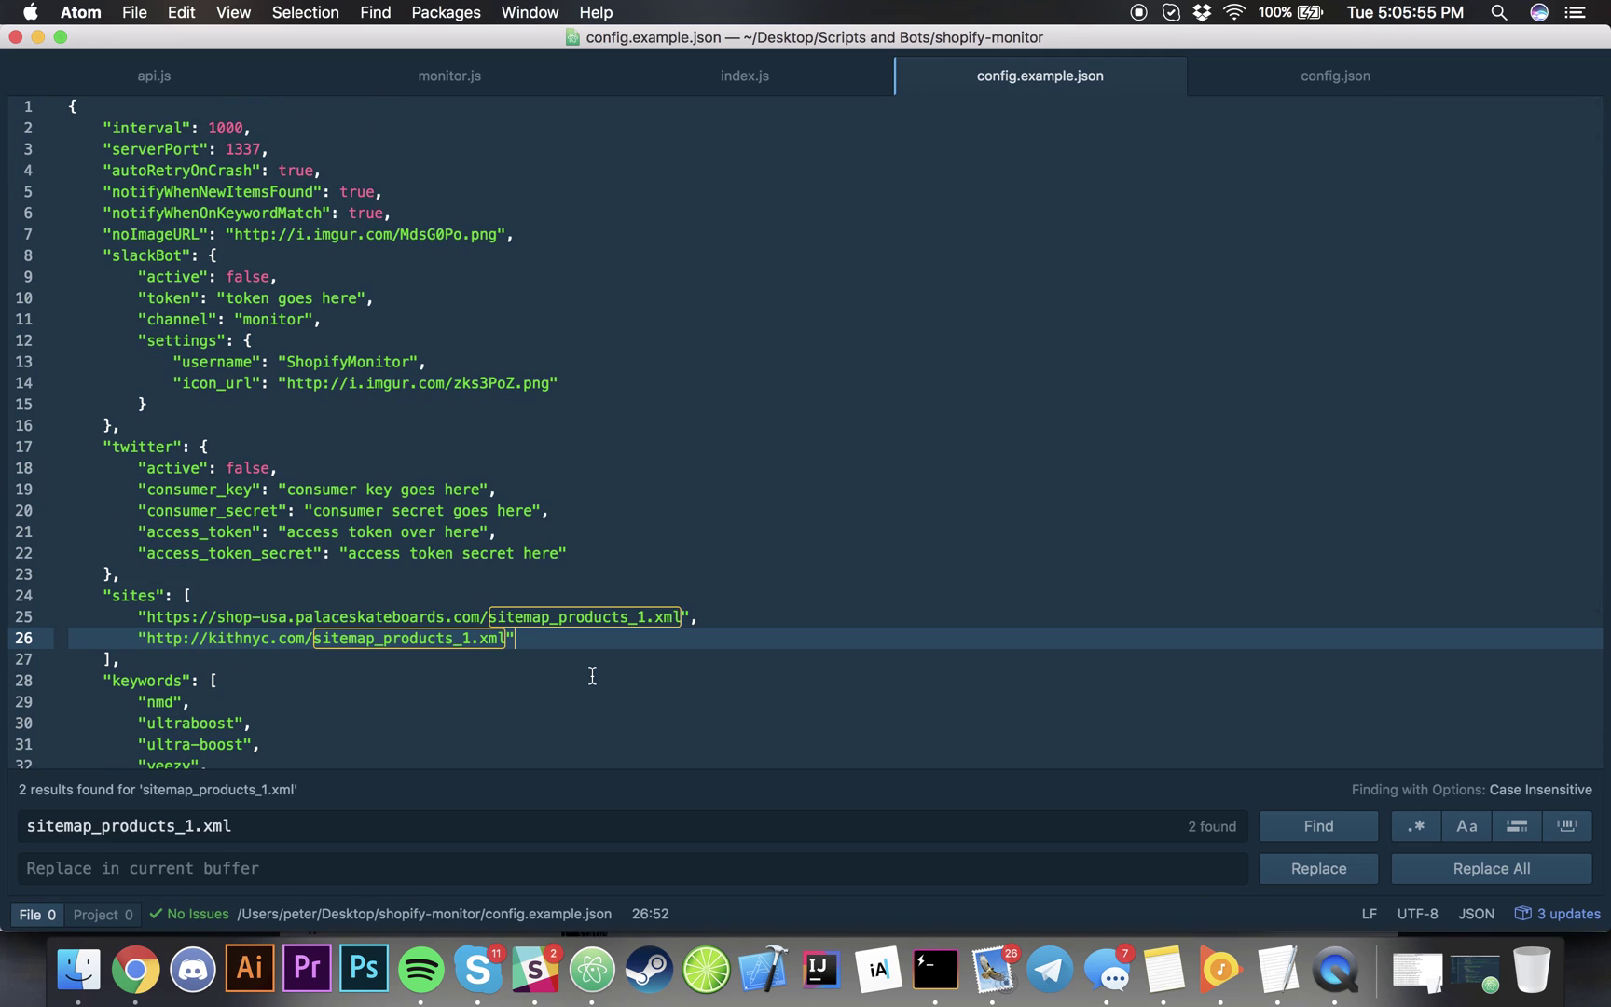
- Run git pull in Hyper's shopify-monitor shell tab, getting 'Already up-to-date.'
left_click(935, 969)
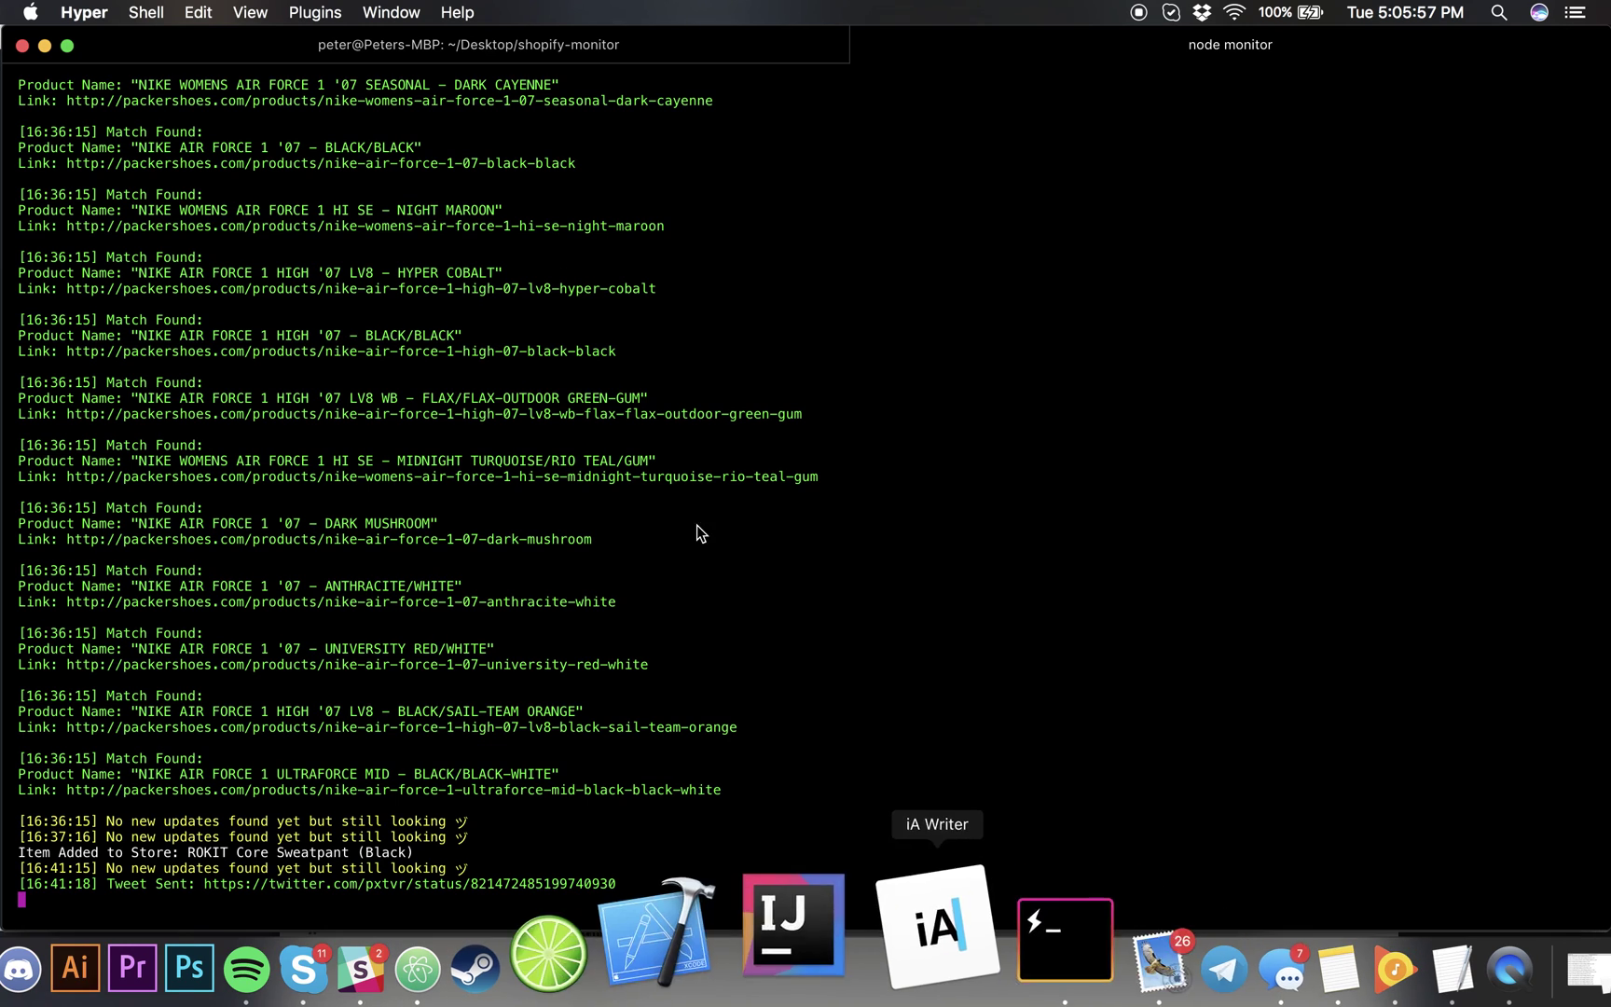
left_click(458, 57)
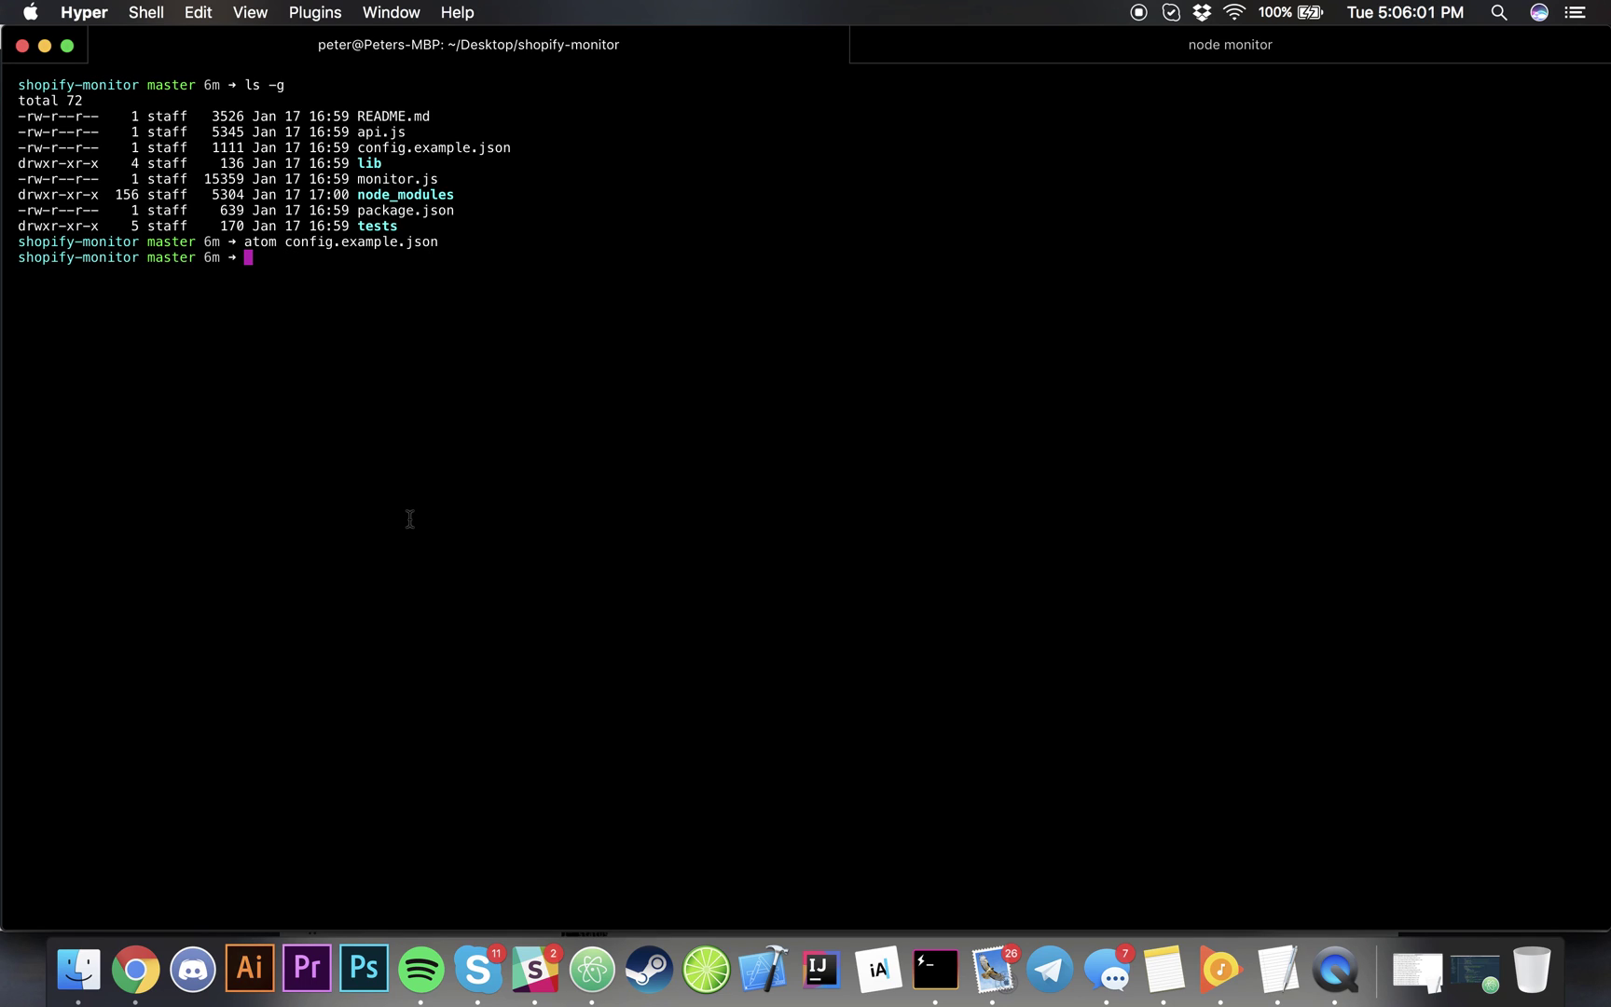
type("git pull")
key("Return")
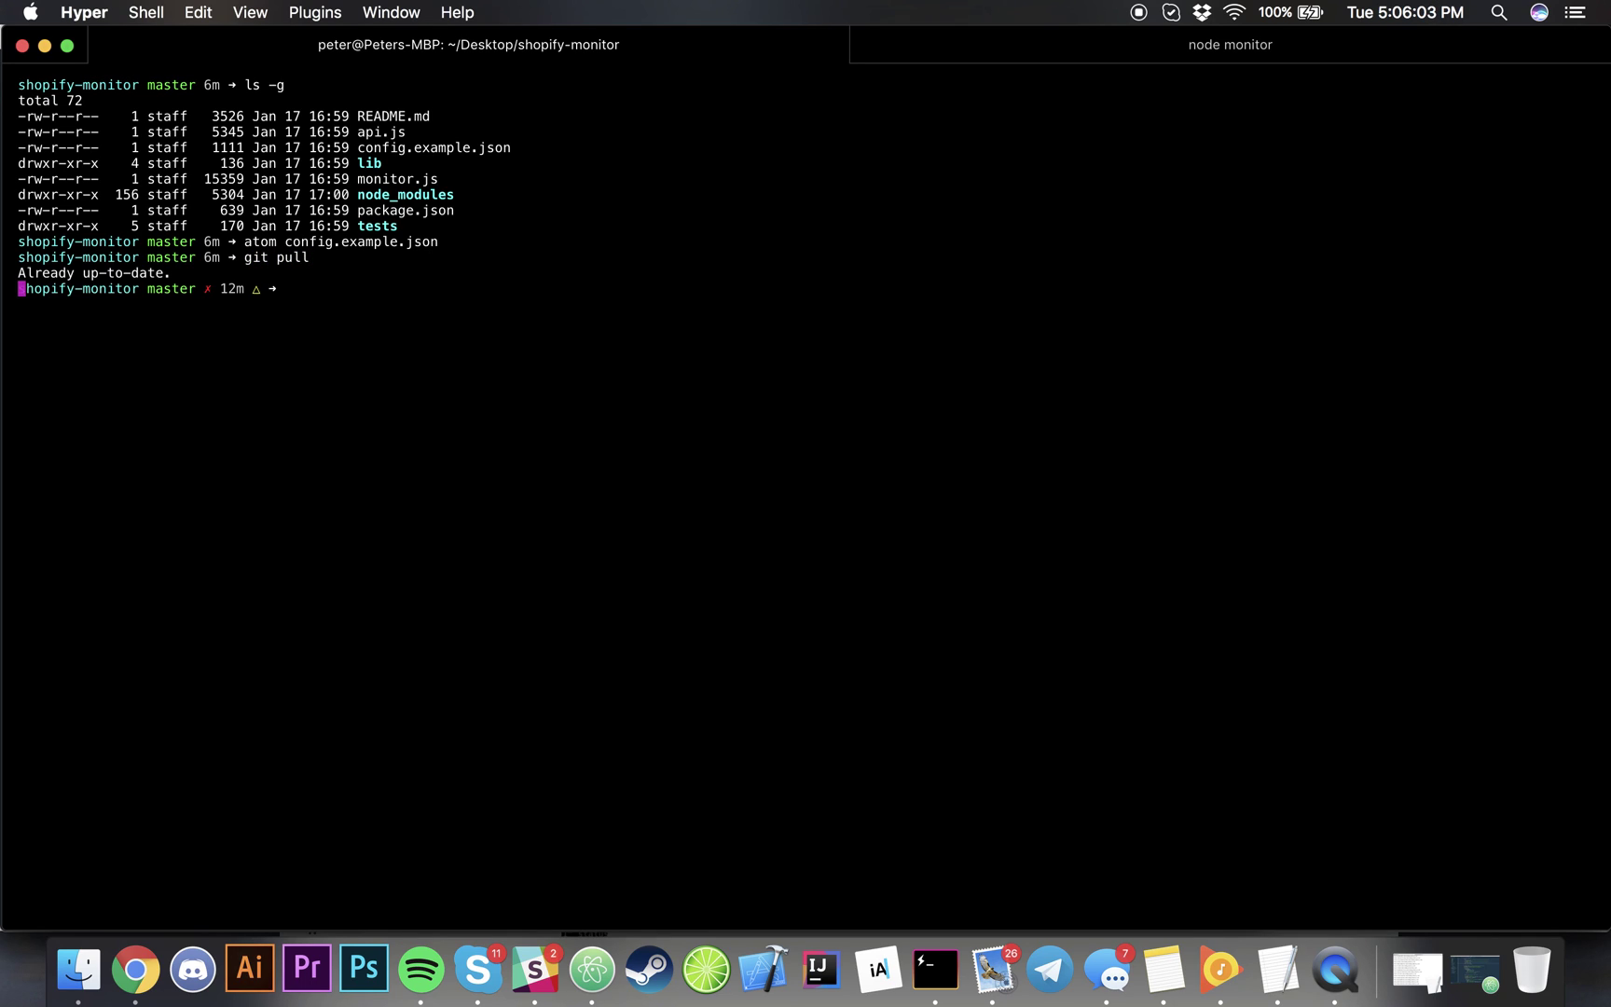